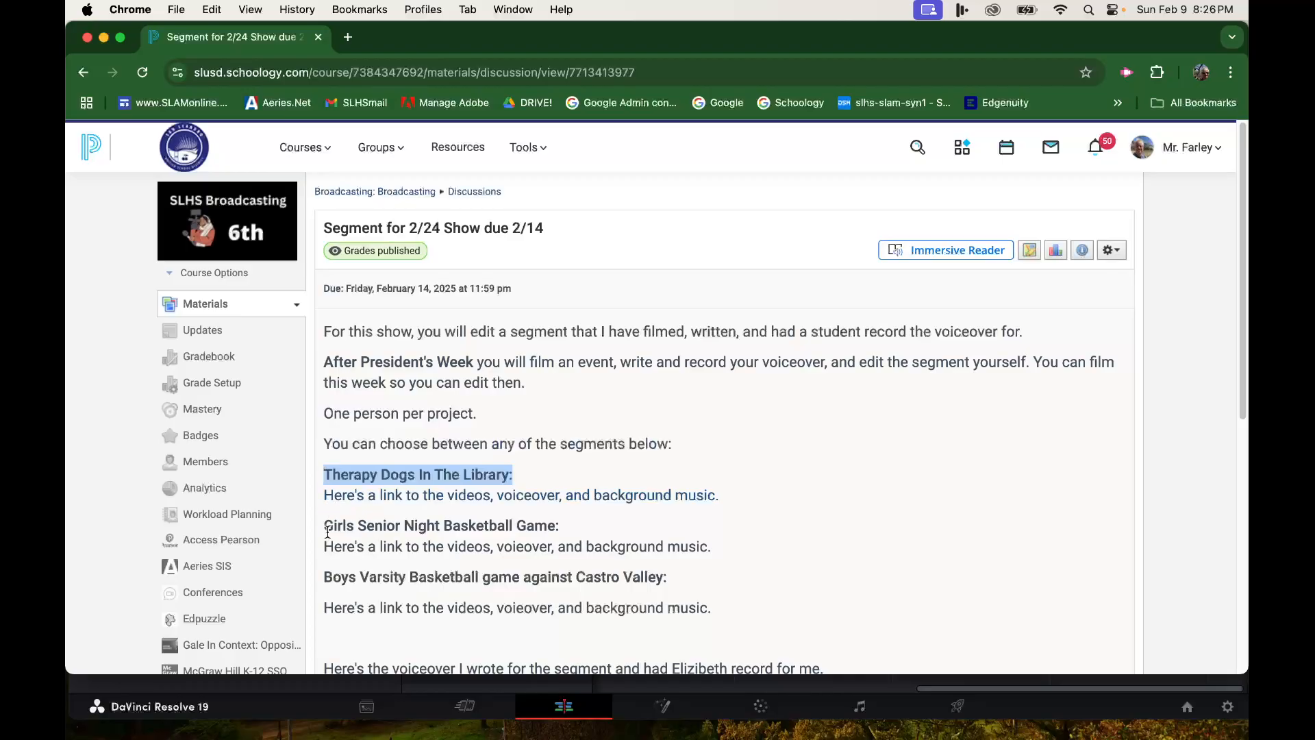
# - Highlight the segment choices on the assignment page and open the Therapy Dogs In The Library materials link
pyautogui.moveTo(323, 528); pyautogui.dragTo(567, 534)
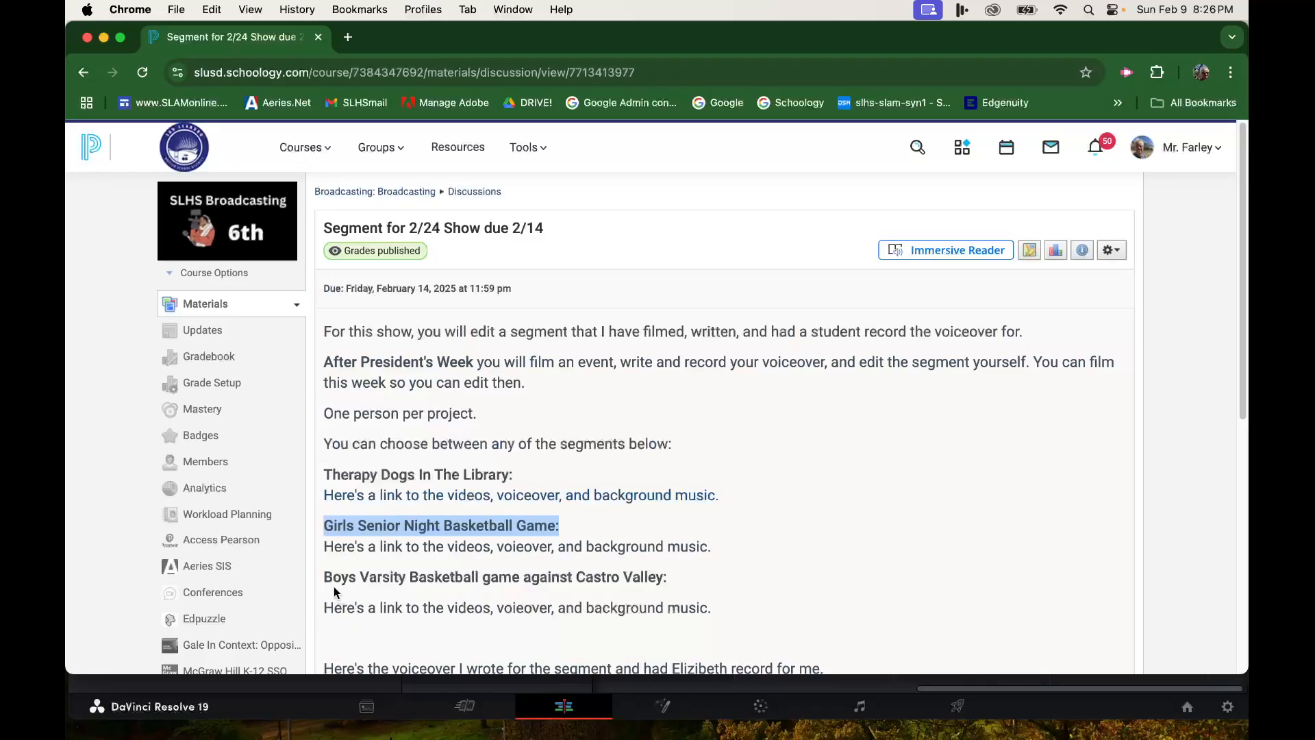
pyautogui.moveTo(324, 578); pyautogui.dragTo(689, 581)
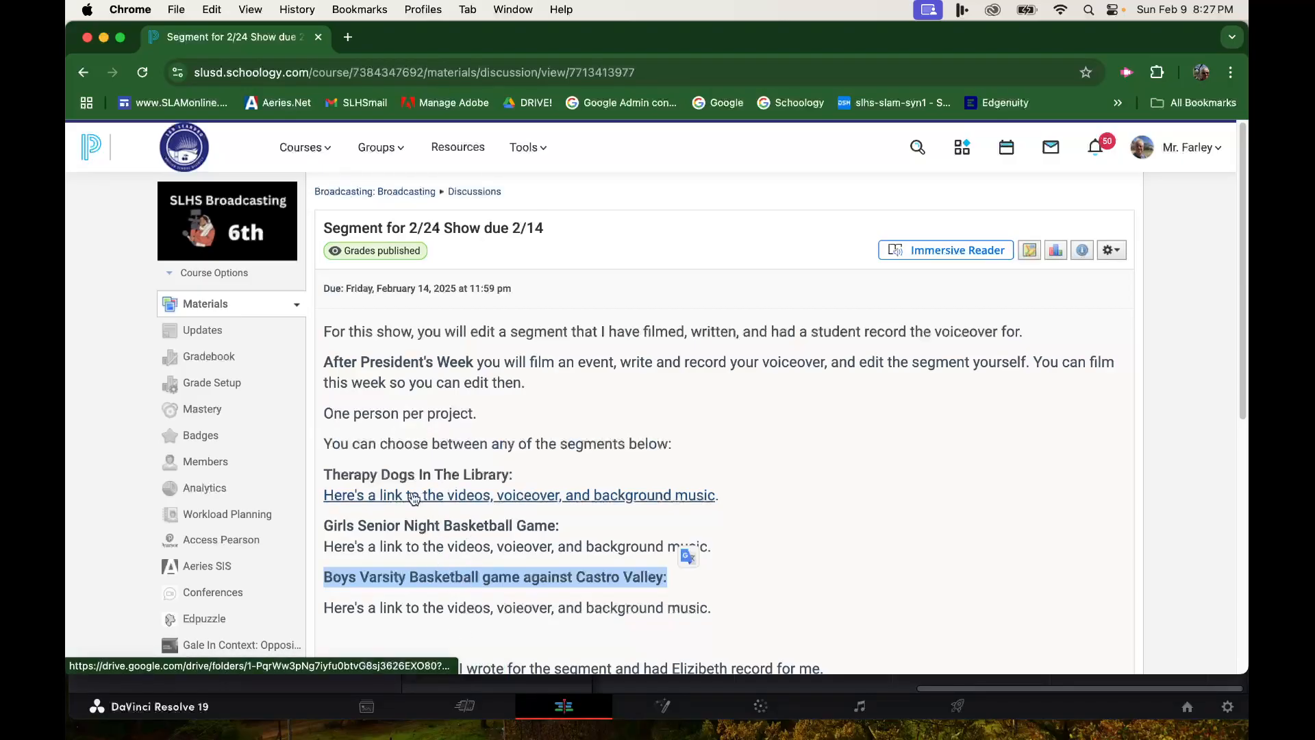
pyautogui.click(445, 496)
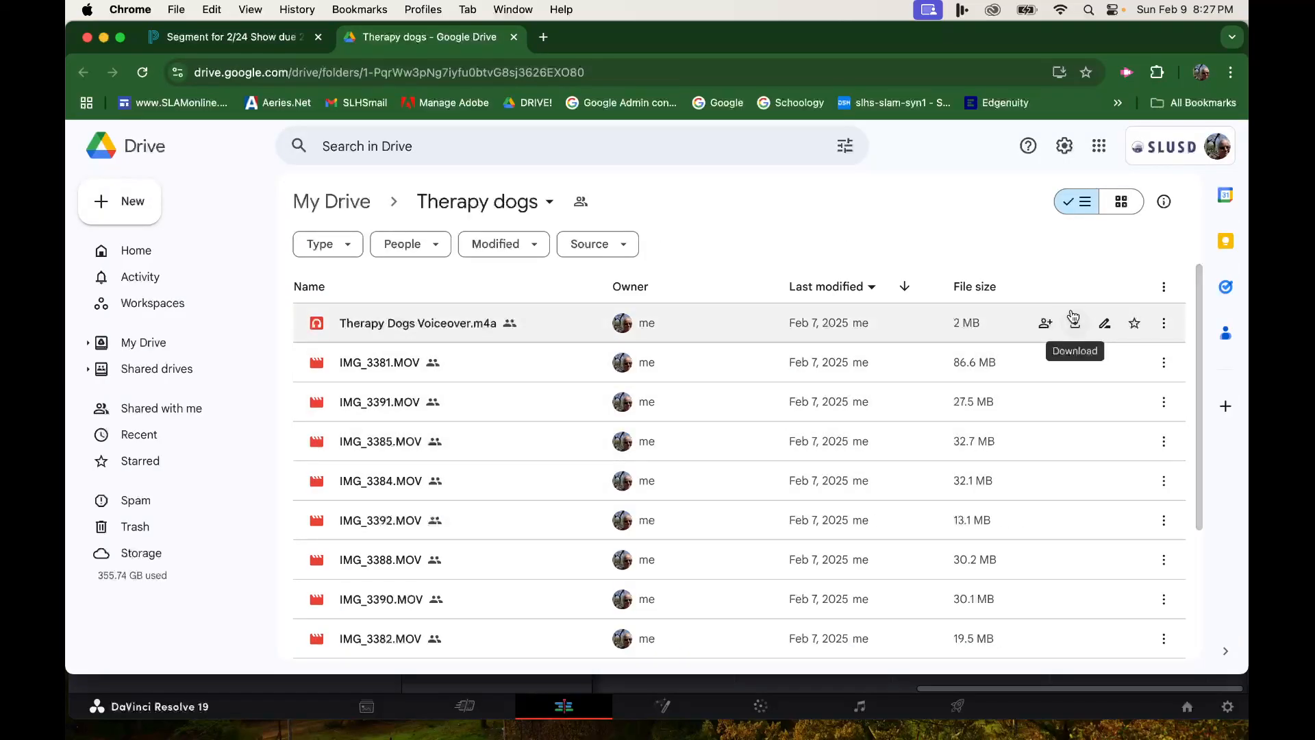
# - Examine the voiceover, video clips and music in the Therapy dogs Drive folder, then close its tab
pyautogui.moveTo(1075, 368)
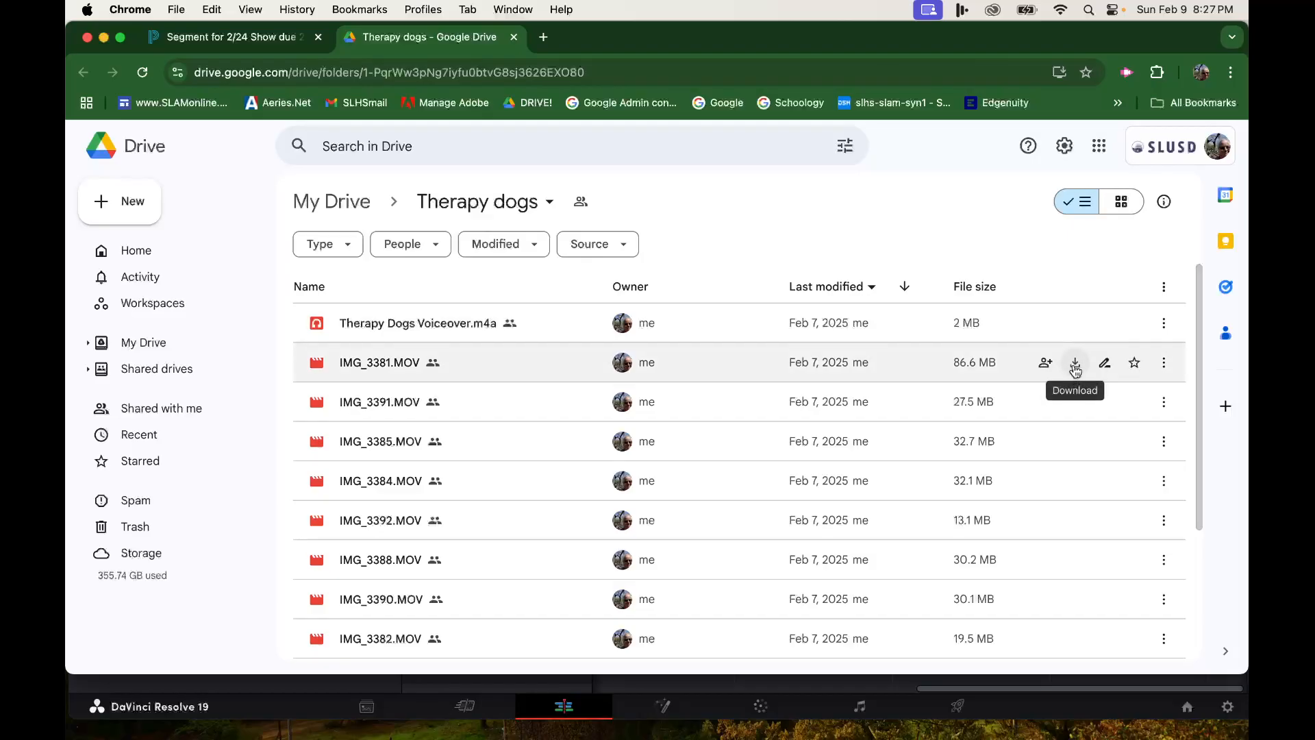
pyautogui.moveTo(1073, 406)
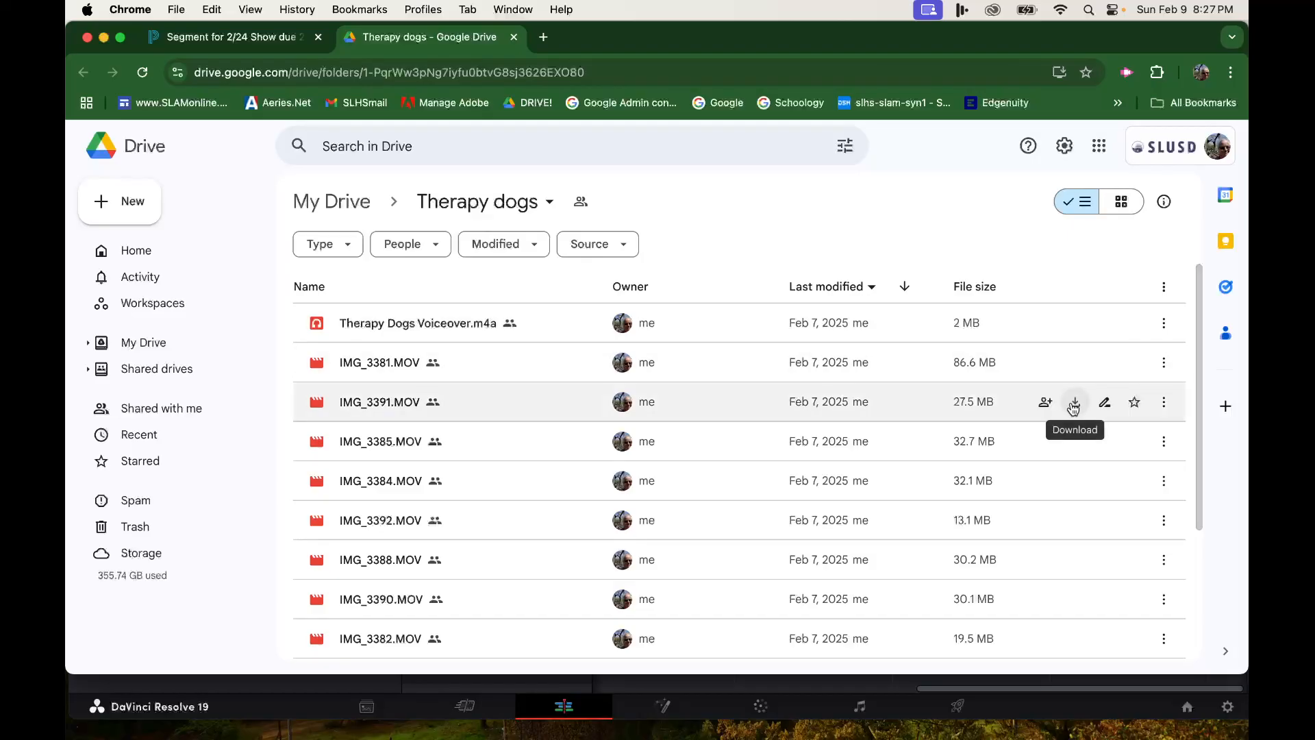
pyautogui.moveTo(1075, 448)
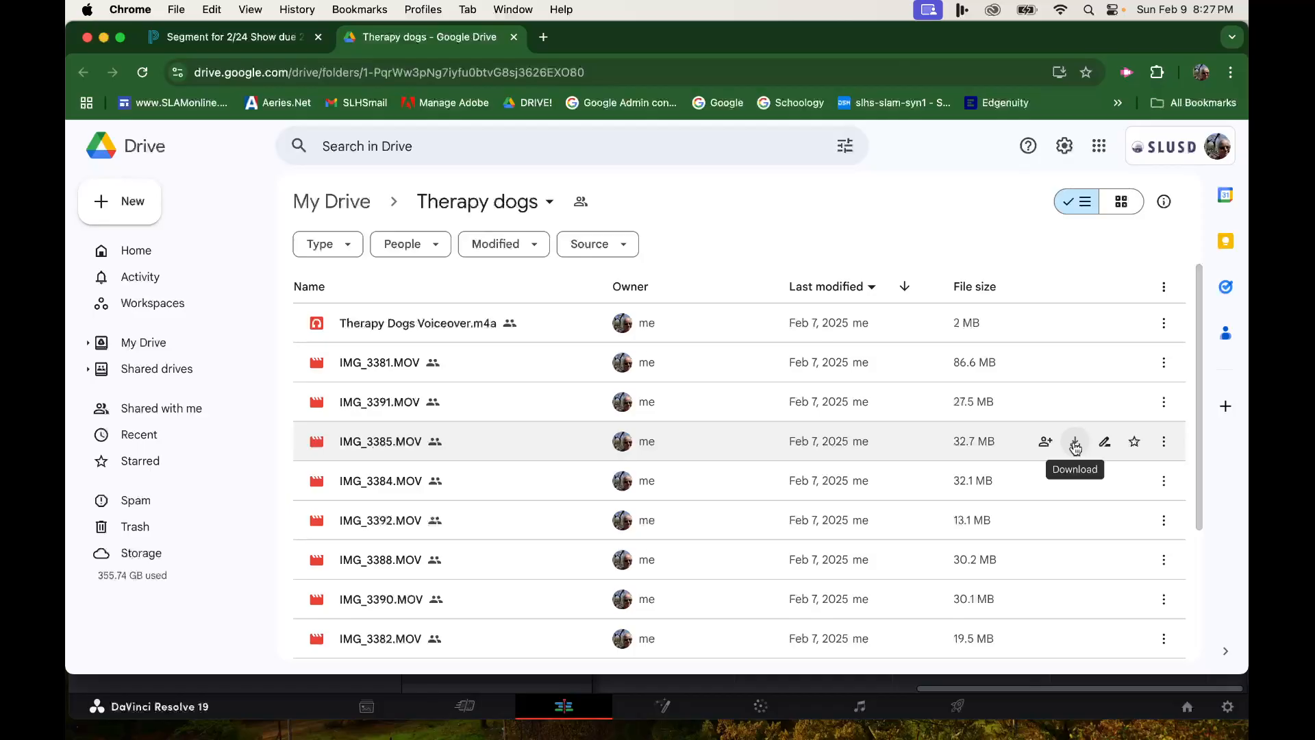
pyautogui.moveTo(401, 350)
pyautogui.moveTo(1199, 471); pyautogui.dragTo(1192, 623)
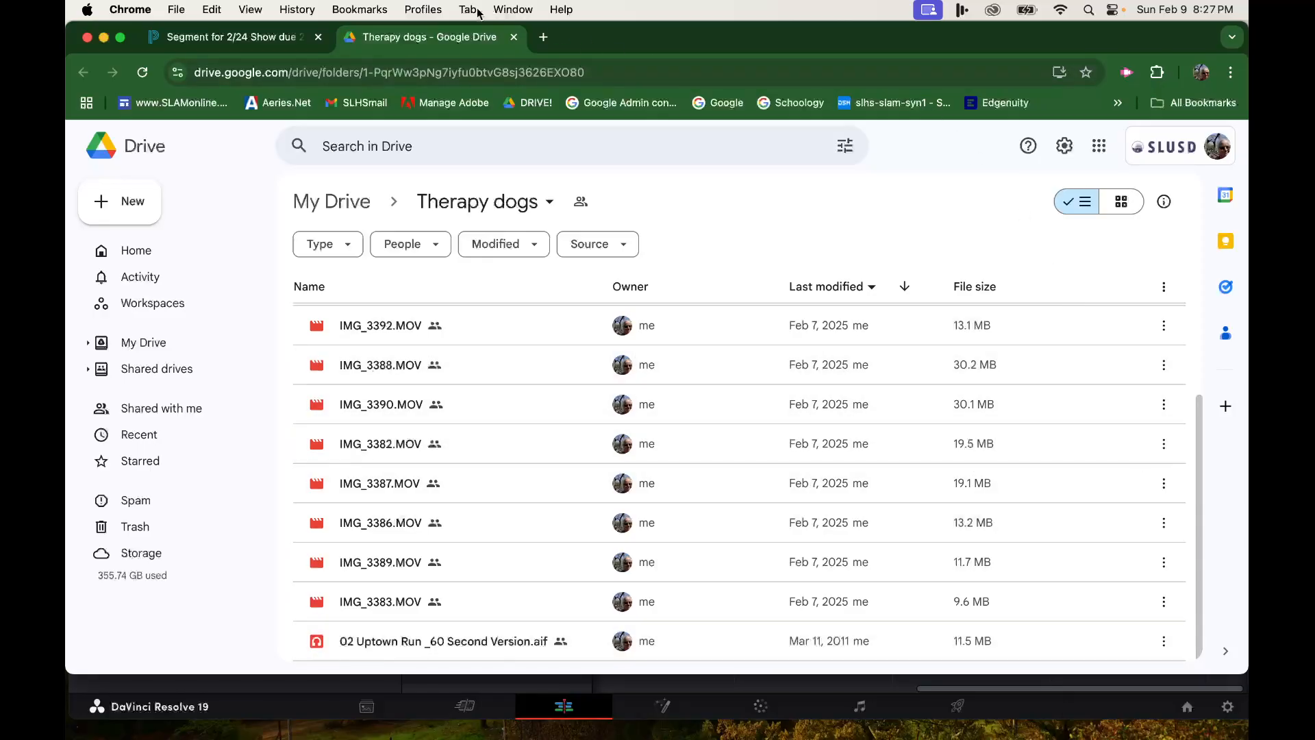
pyautogui.click(513, 37)
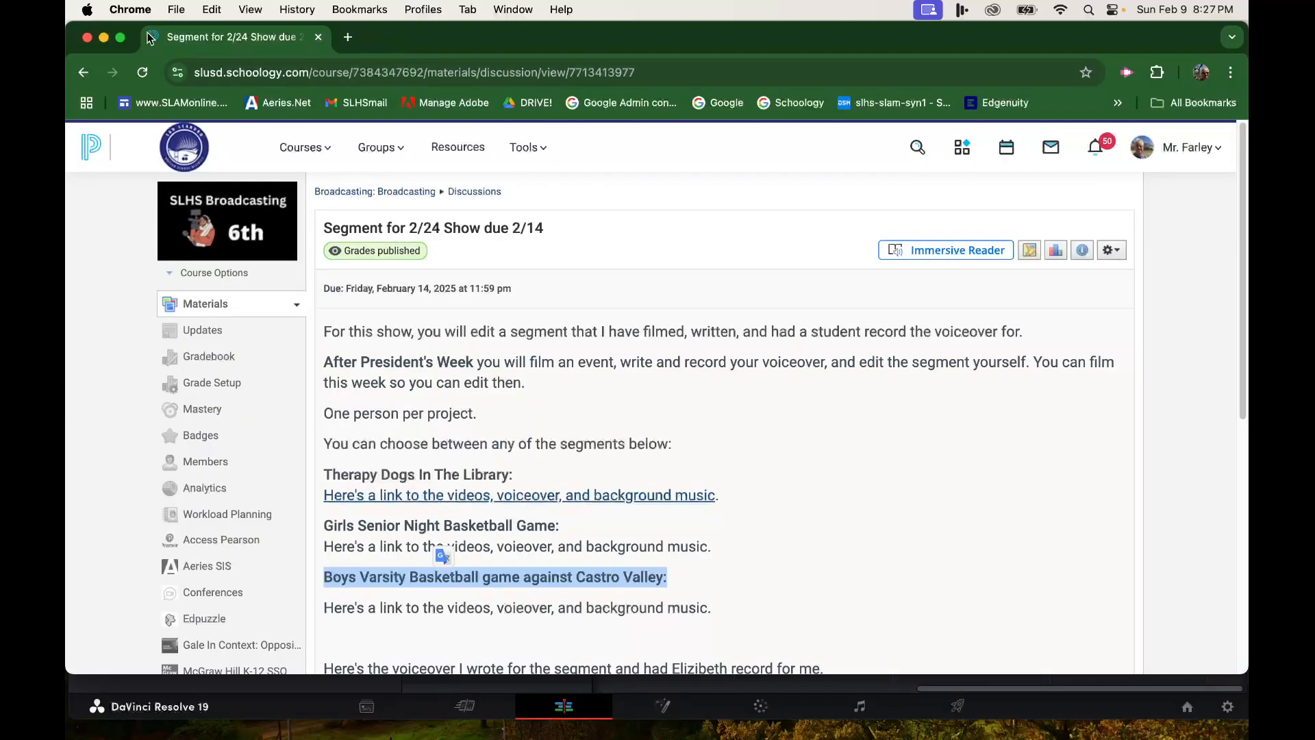
# - Close the browser window, open the Downloads folder in Finder and select all the downloaded files
pyautogui.click(104, 37)
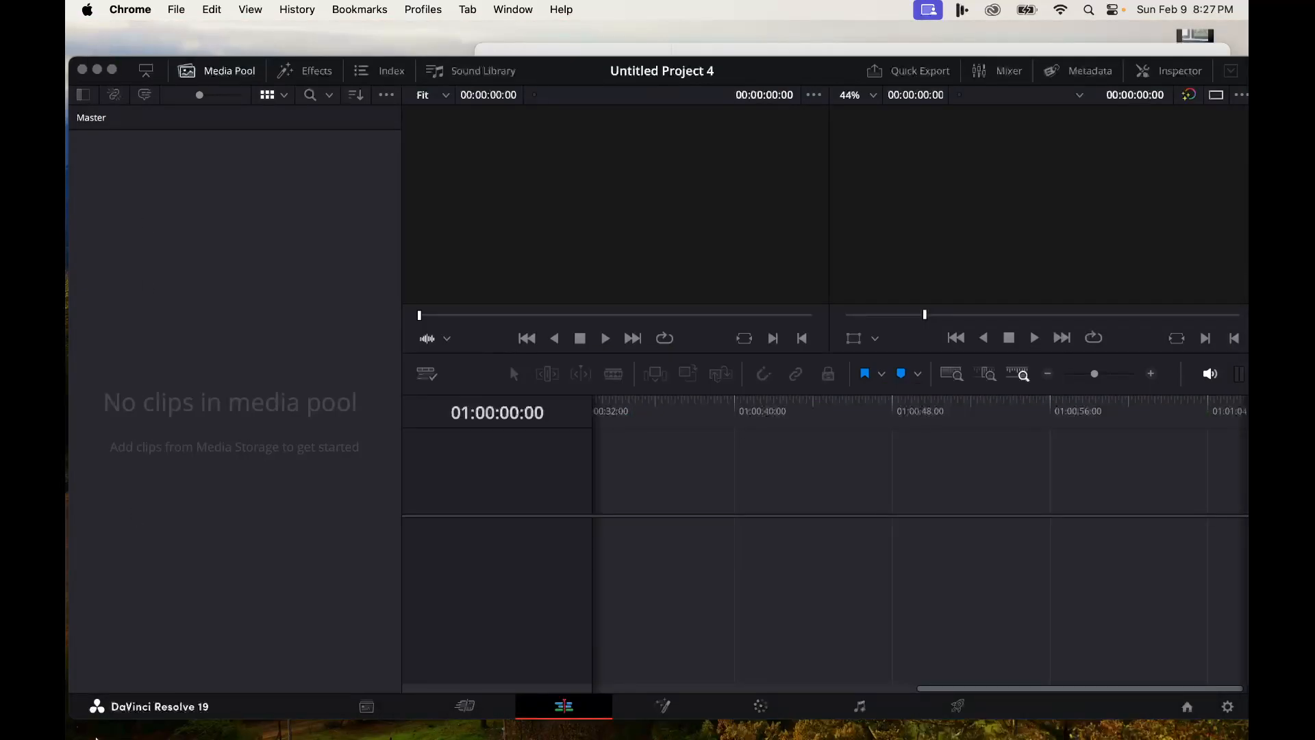
pyautogui.click(115, 734)
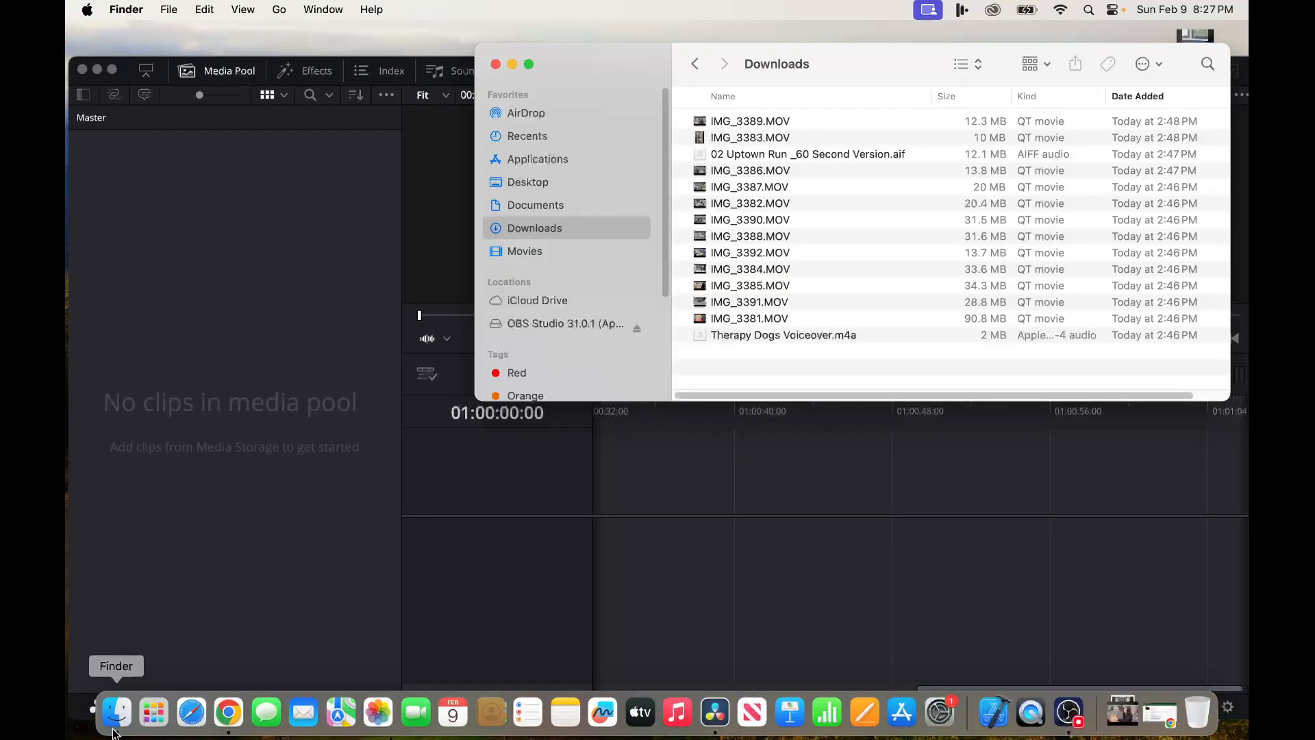
pyautogui.moveTo(606, 62); pyautogui.dragTo(426, 67)
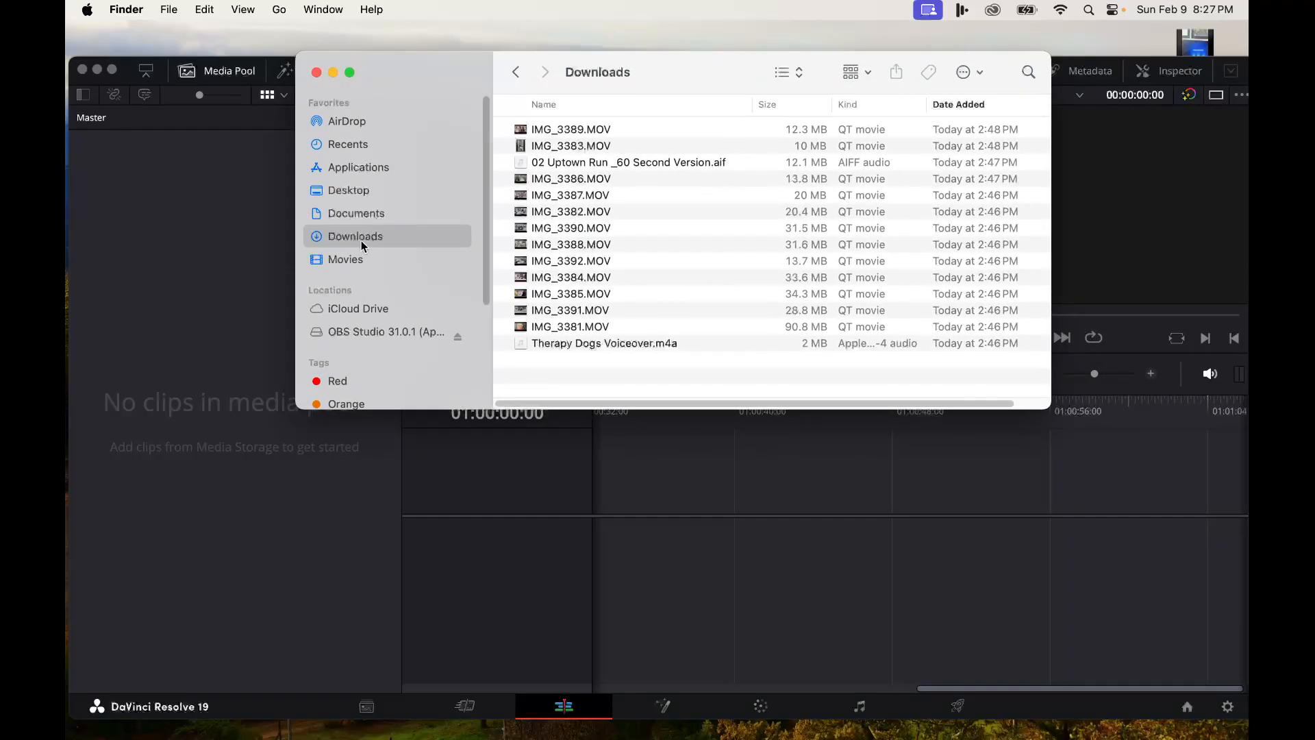
pyautogui.click(558, 130)
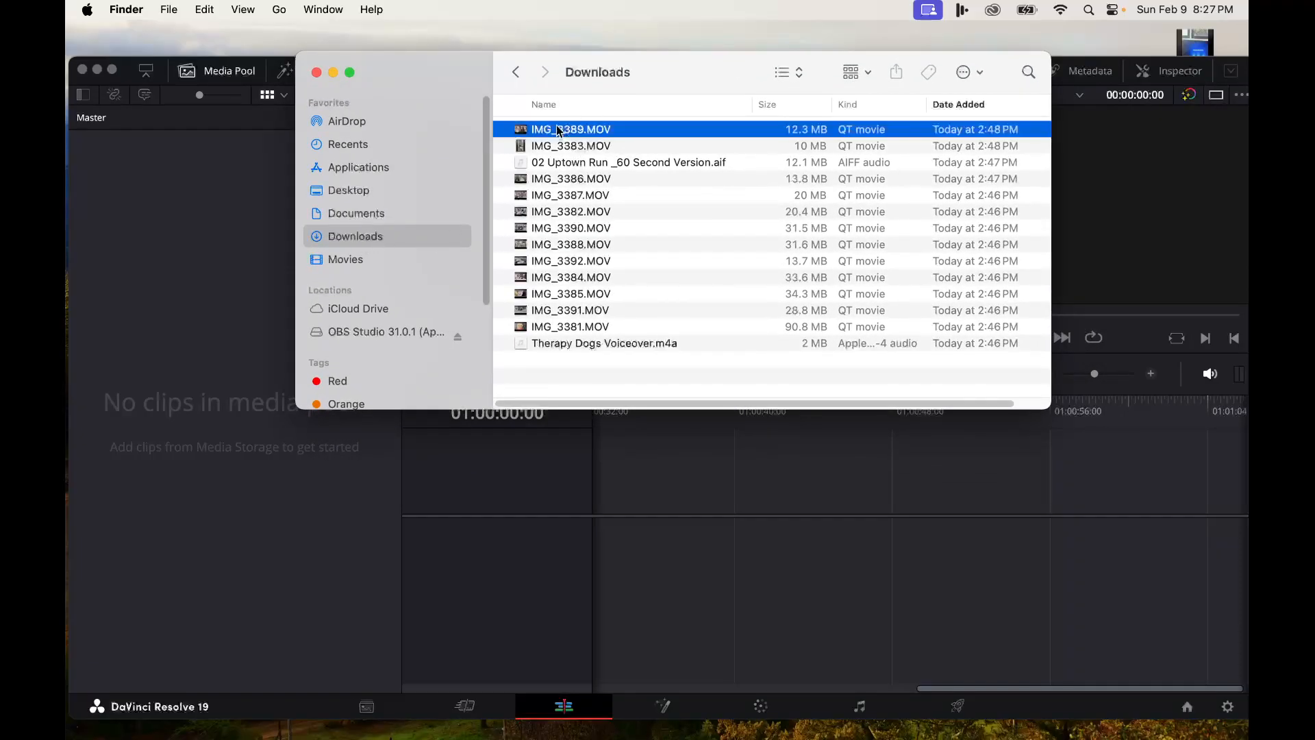
pyautogui.keyDown('shift'); pyautogui.click(575, 345); pyautogui.keyUp('shift')
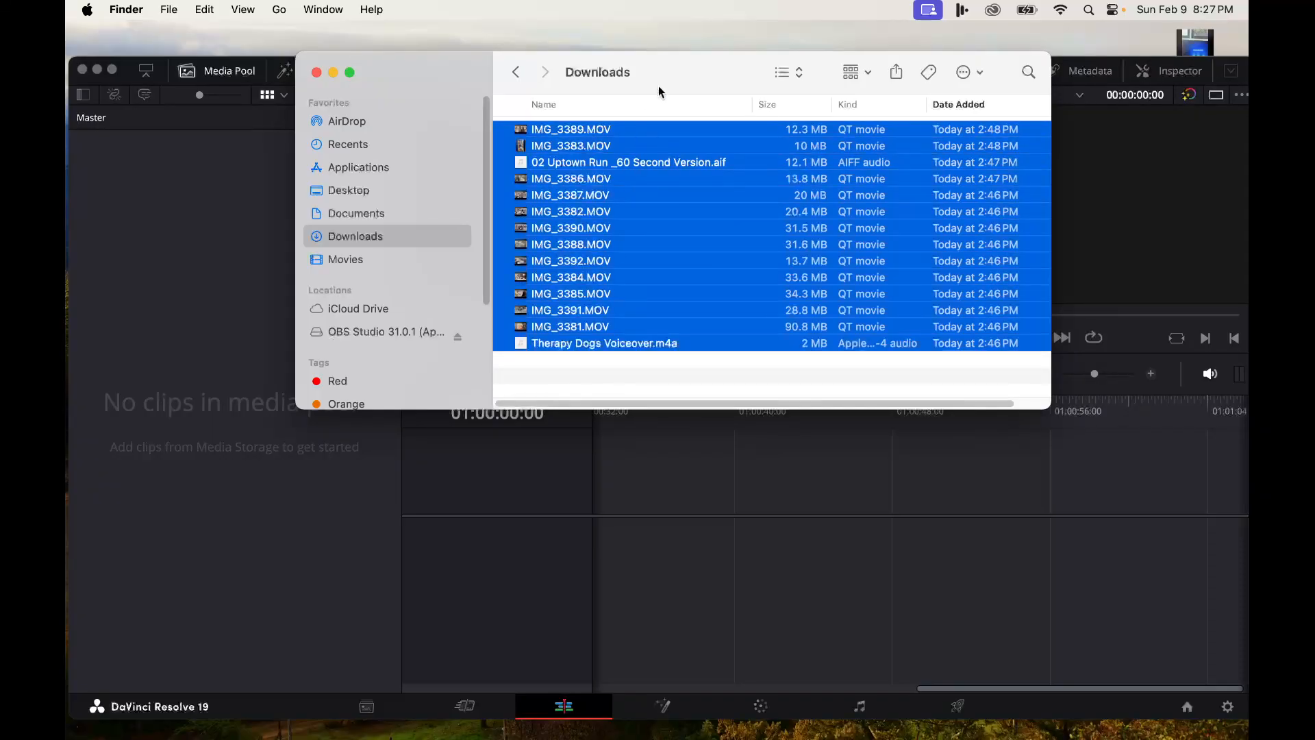
pyautogui.moveTo(649, 84); pyautogui.dragTo(850, 55)
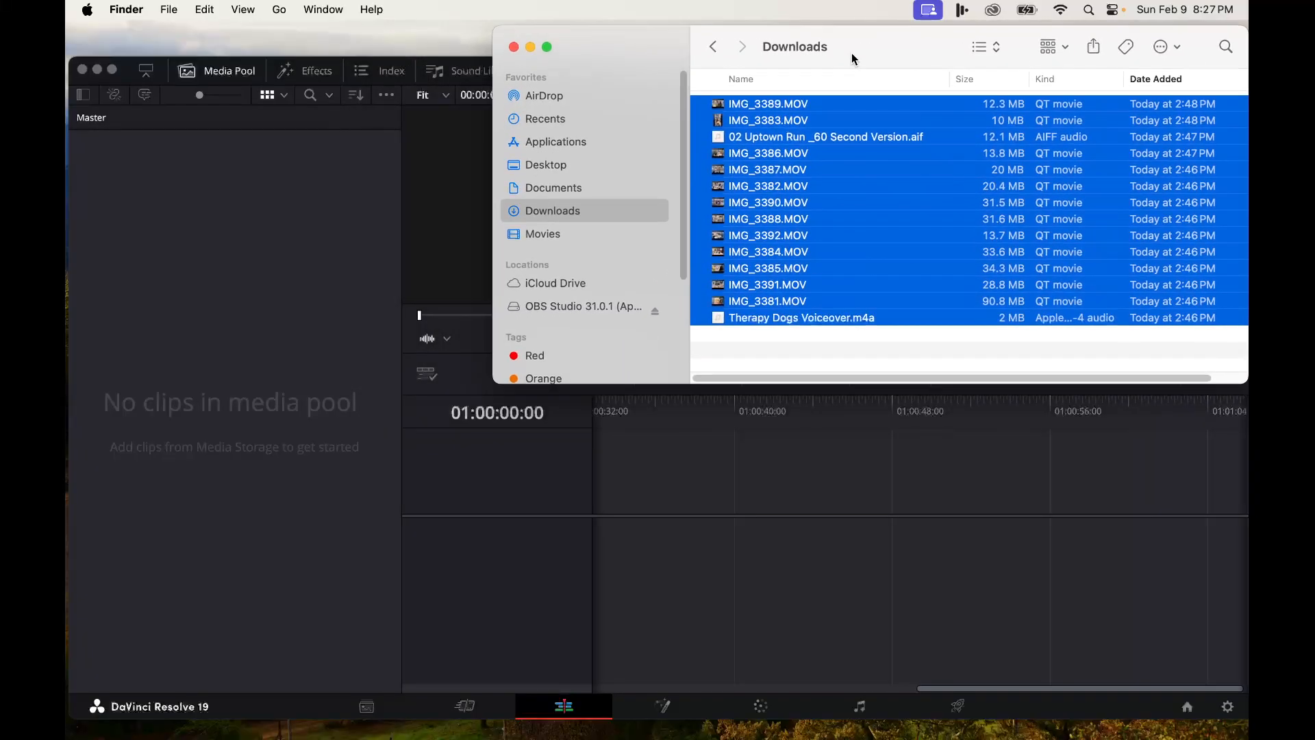
# - Switch to DaVinci Resolve and tour the Cut, Media, Edit and Color pages, ending on the Edit page
pyautogui.click(119, 268)
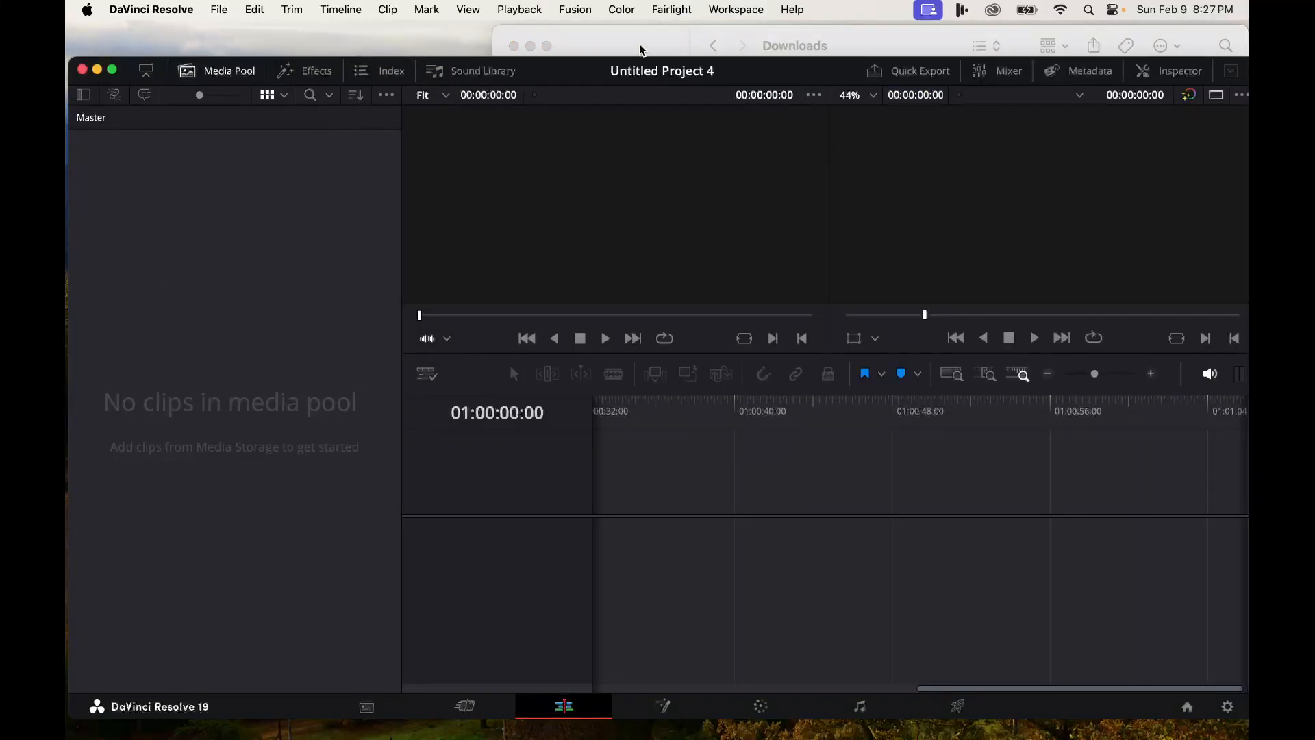
pyautogui.moveTo(597, 72)
pyautogui.mouseDown()
pyautogui.moveTo(580, 58)
pyautogui.moveTo(618, 76)
pyautogui.mouseUp()
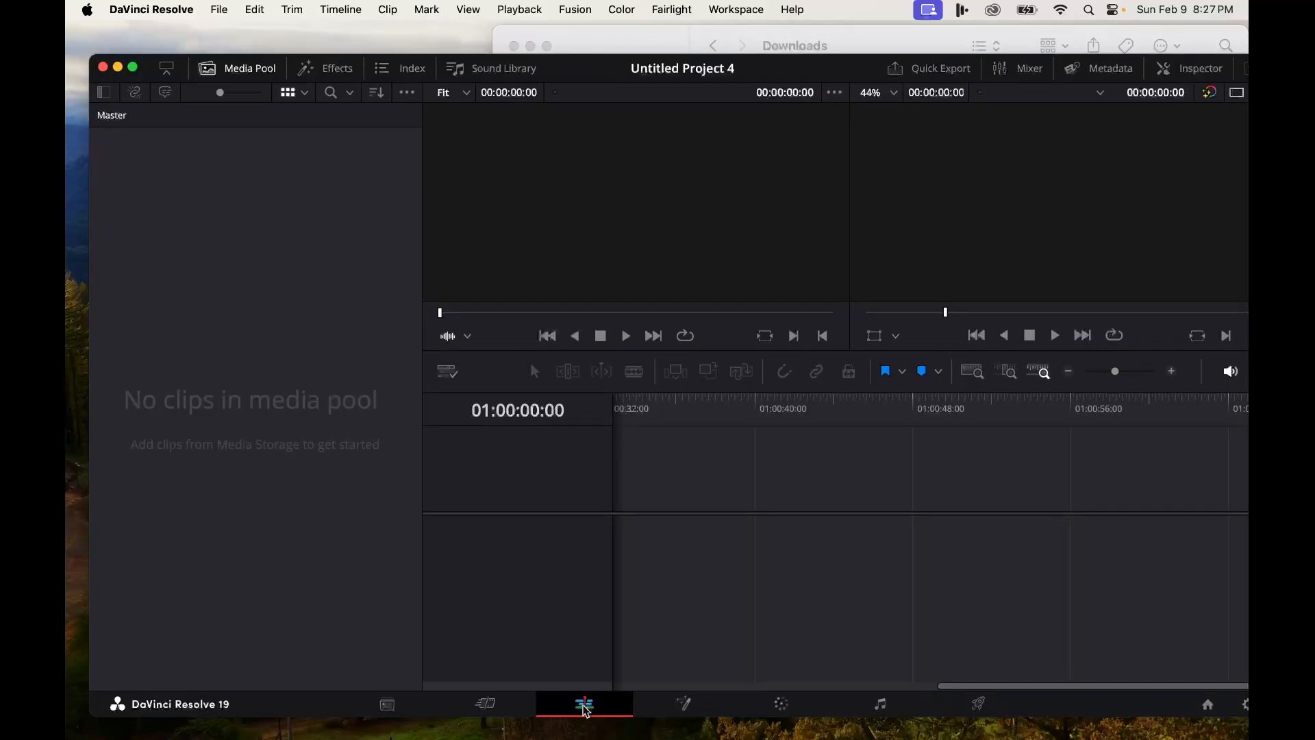
pyautogui.click(516, 706)
pyautogui.click(411, 707)
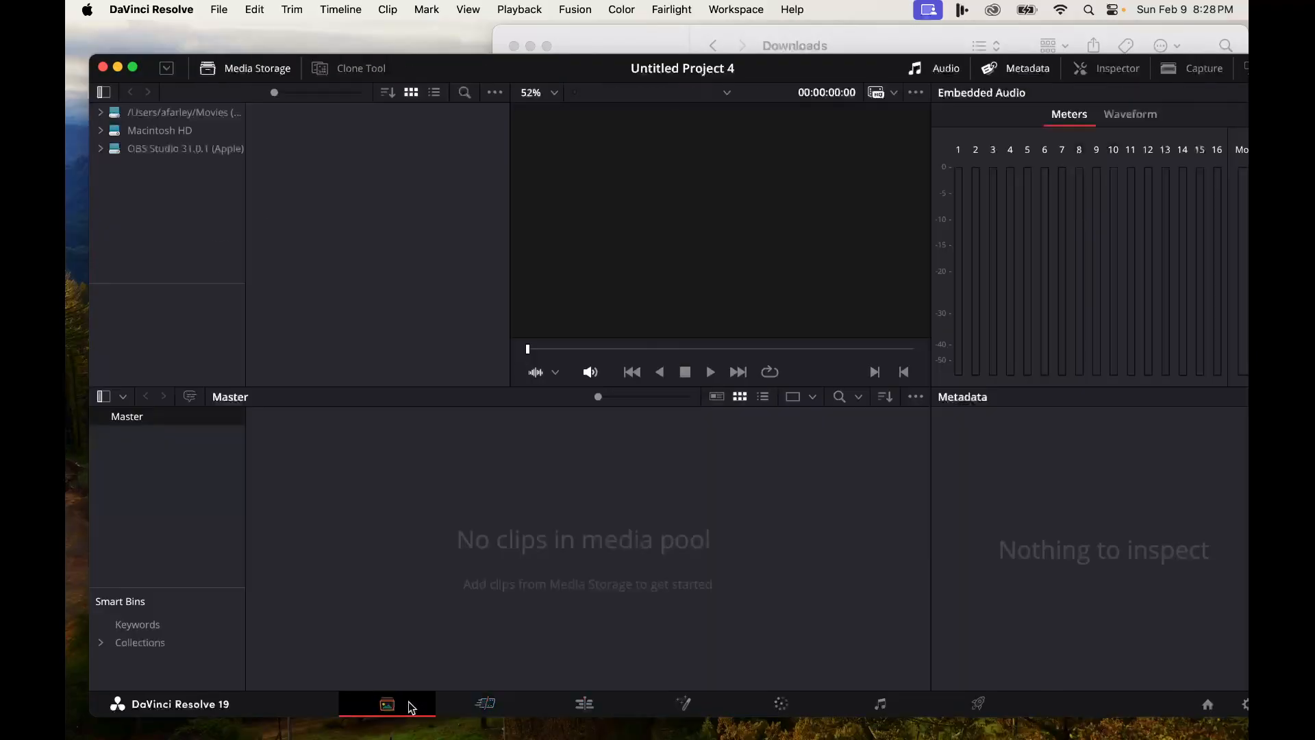
pyautogui.click(486, 705)
pyautogui.click(583, 706)
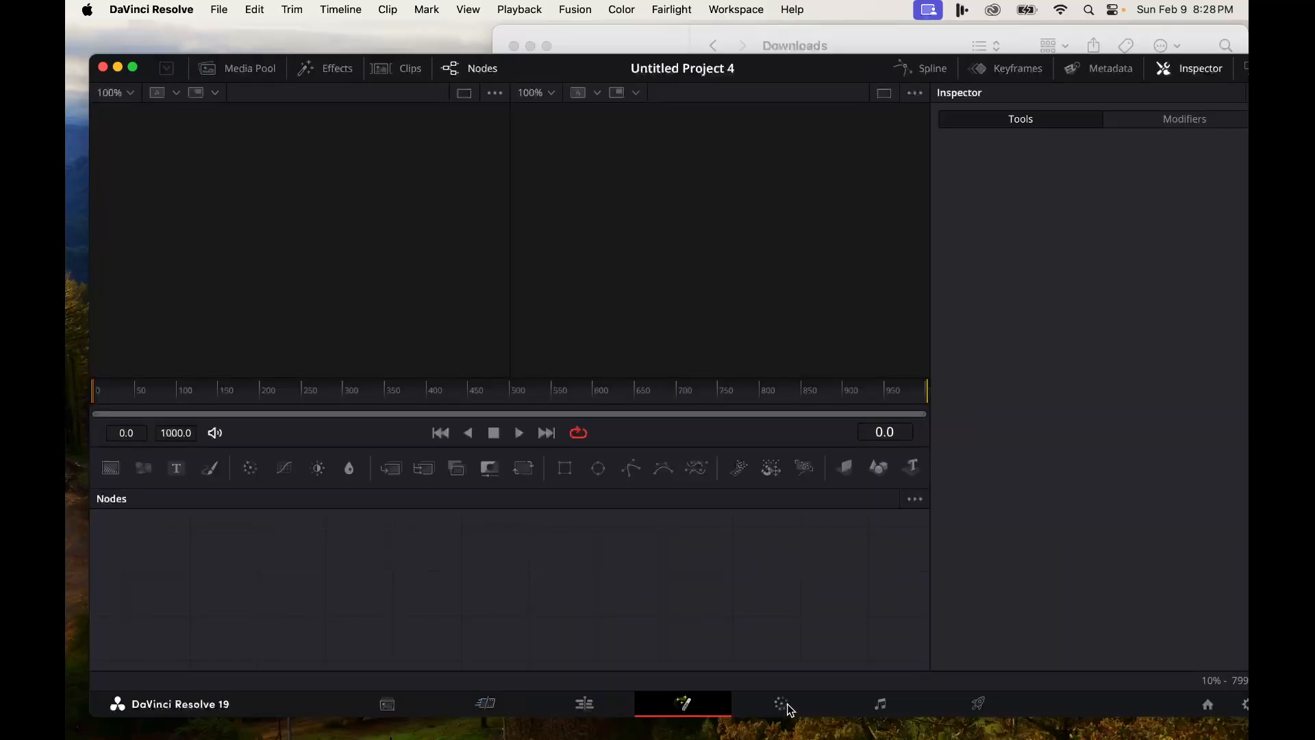
pyautogui.click(784, 705)
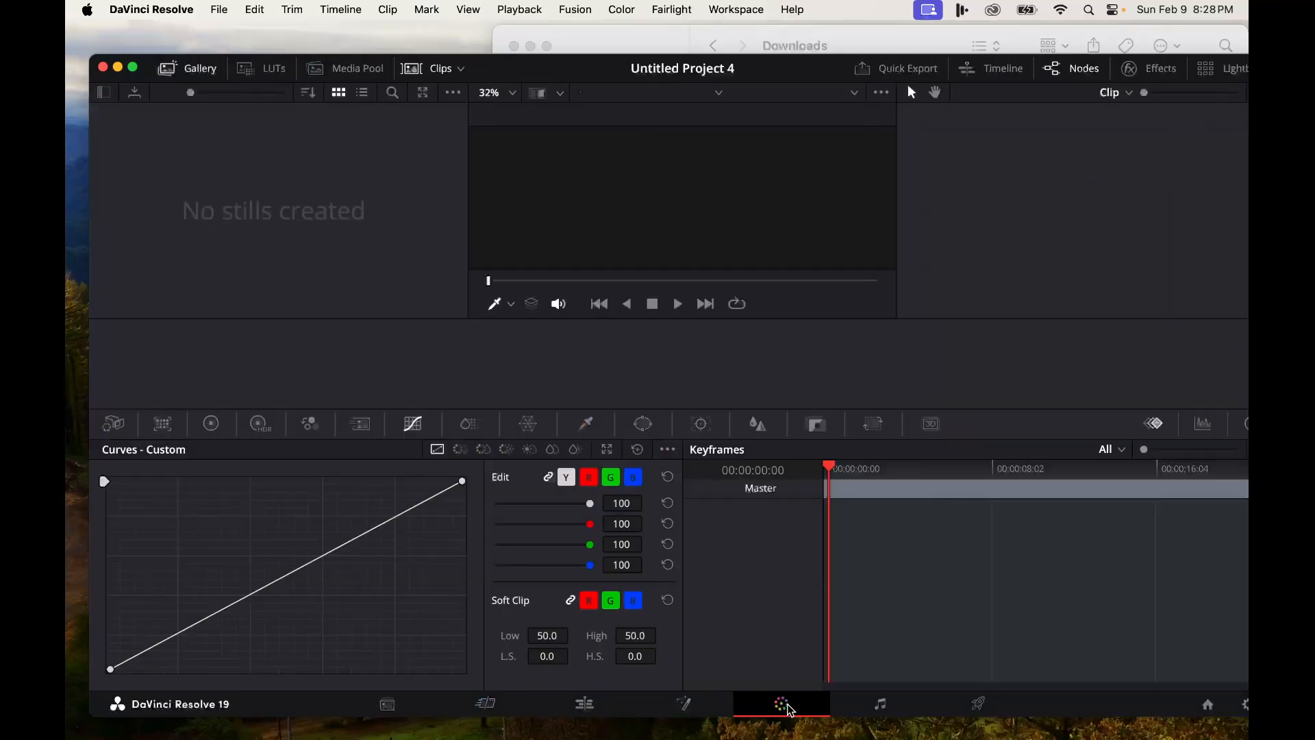
pyautogui.click(586, 705)
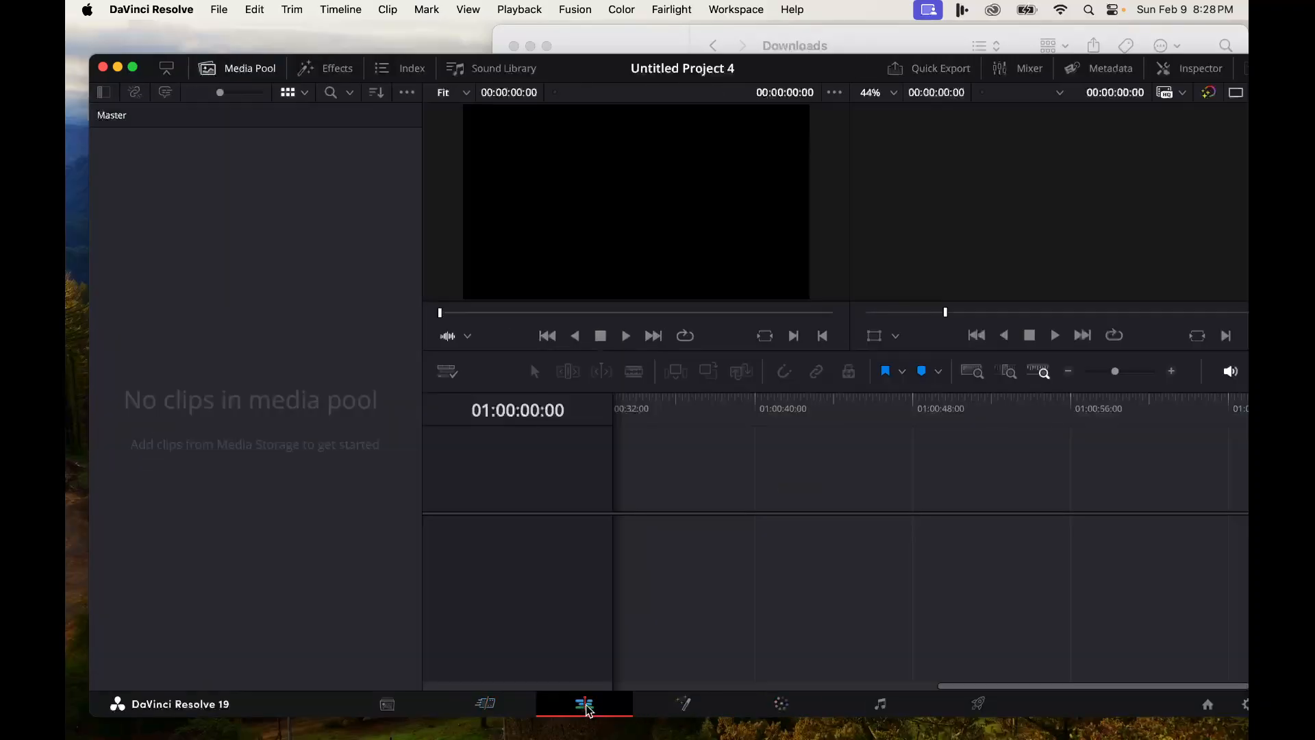
pyautogui.moveTo(853, 69); pyautogui.dragTo(813, 126)
pyautogui.click(860, 48)
pyautogui.press('super+a')
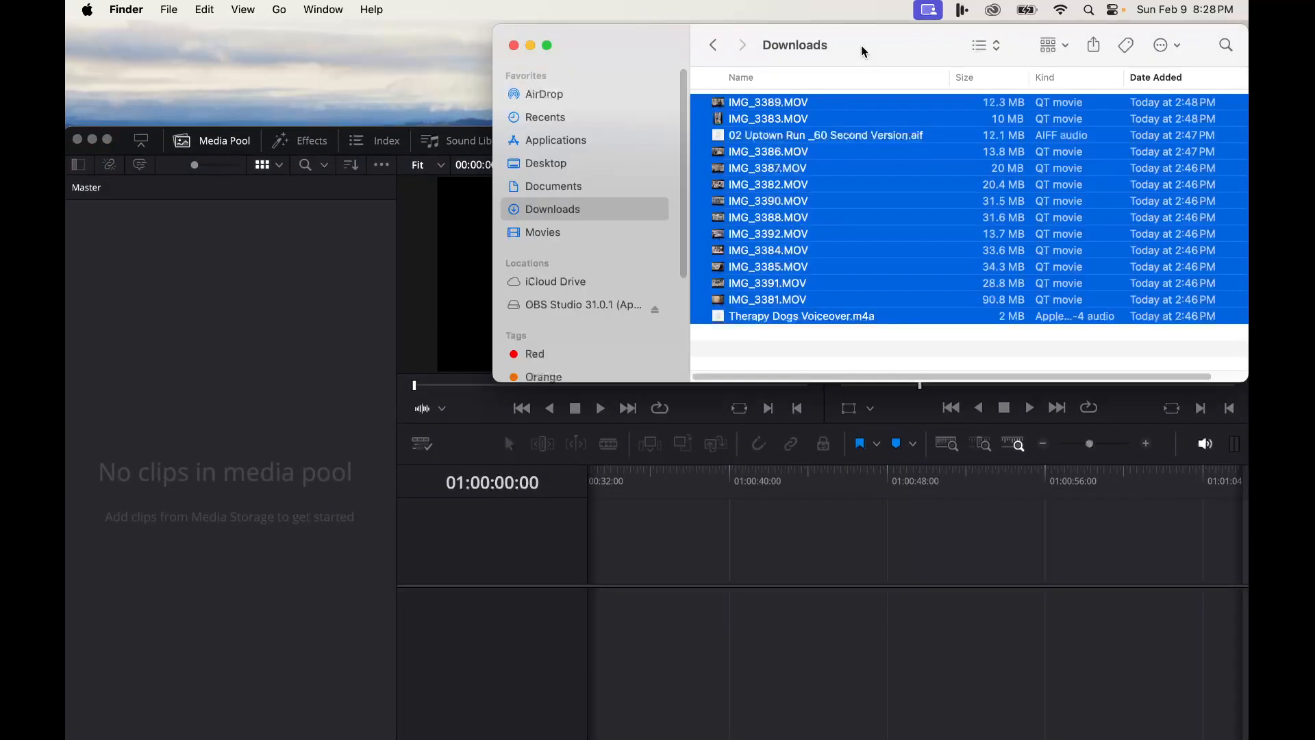
pyautogui.click(789, 339)
pyautogui.moveTo(807, 349); pyautogui.dragTo(795, 302)
pyautogui.click(788, 349)
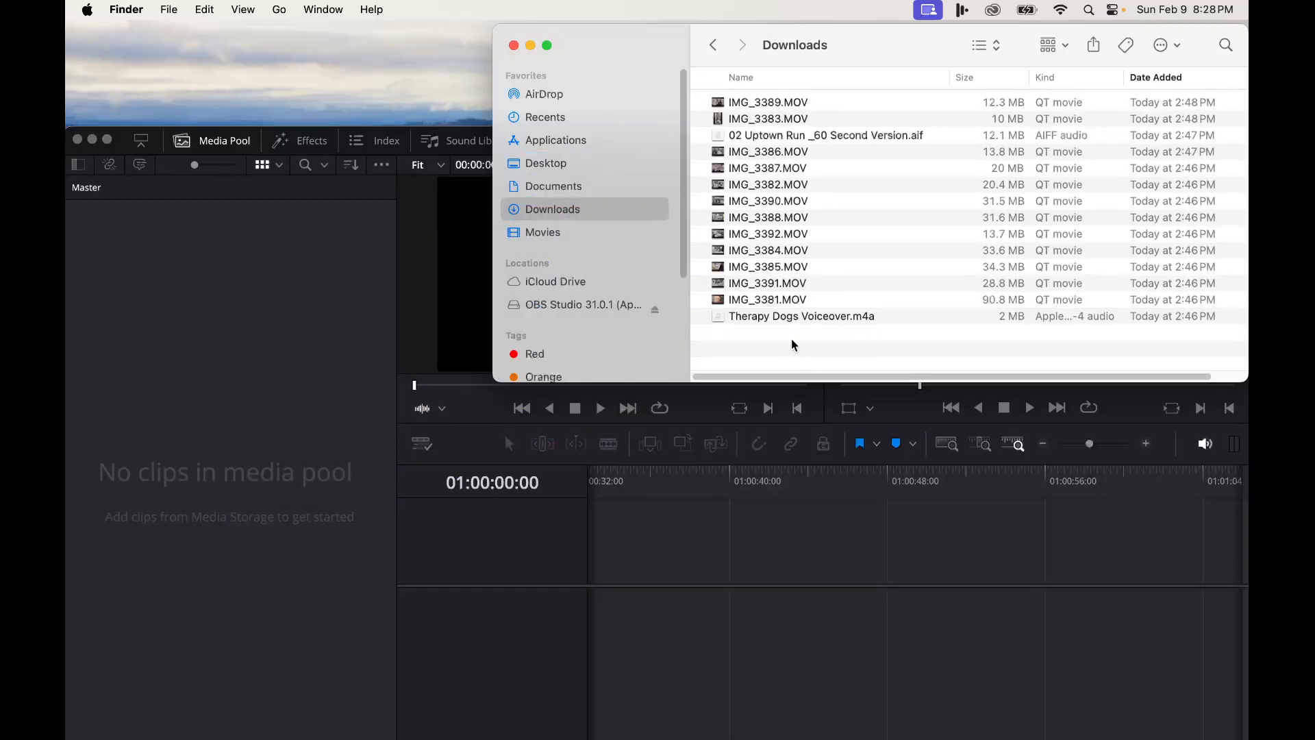
pyautogui.click(766, 105)
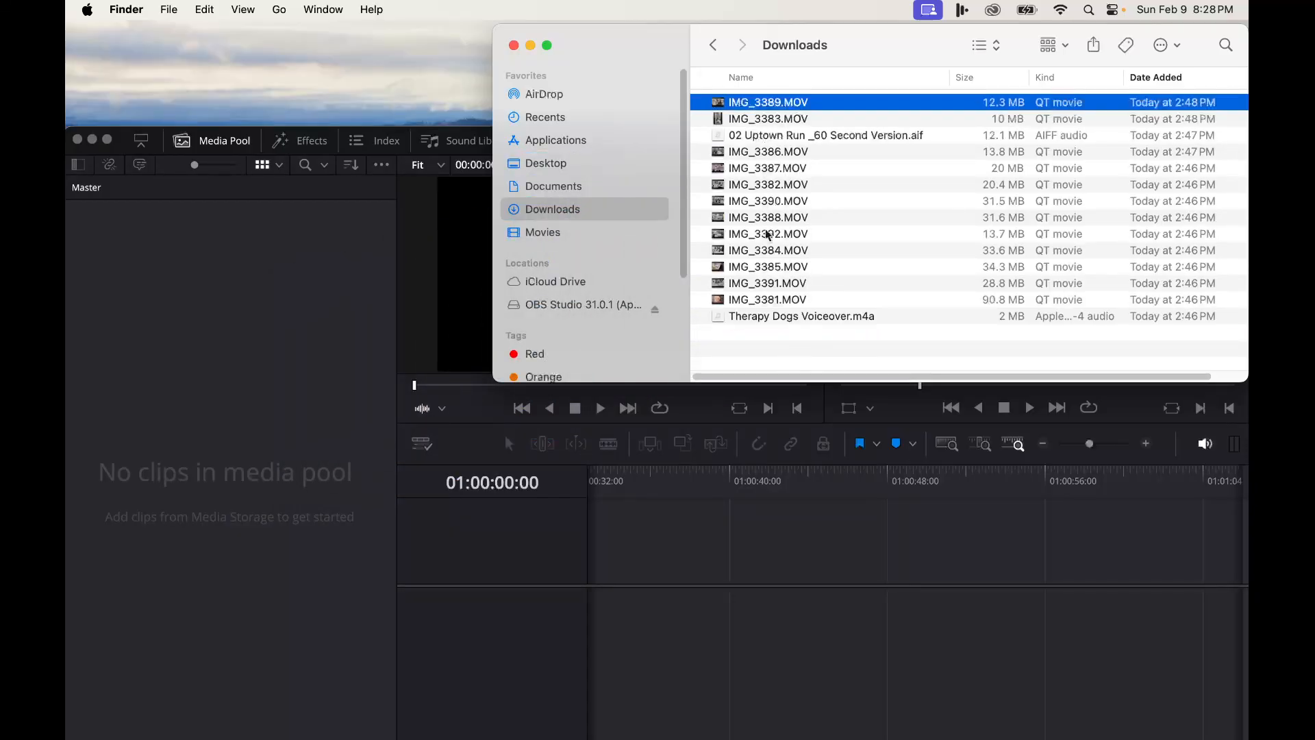
pyautogui.keyDown('shift'); pyautogui.click(768, 317); pyautogui.keyUp('shift')
pyautogui.moveTo(772, 322); pyautogui.dragTo(272, 314)
pyautogui.click(258, 297)
pyautogui.moveTo(574, 149); pyautogui.dragTo(579, 53)
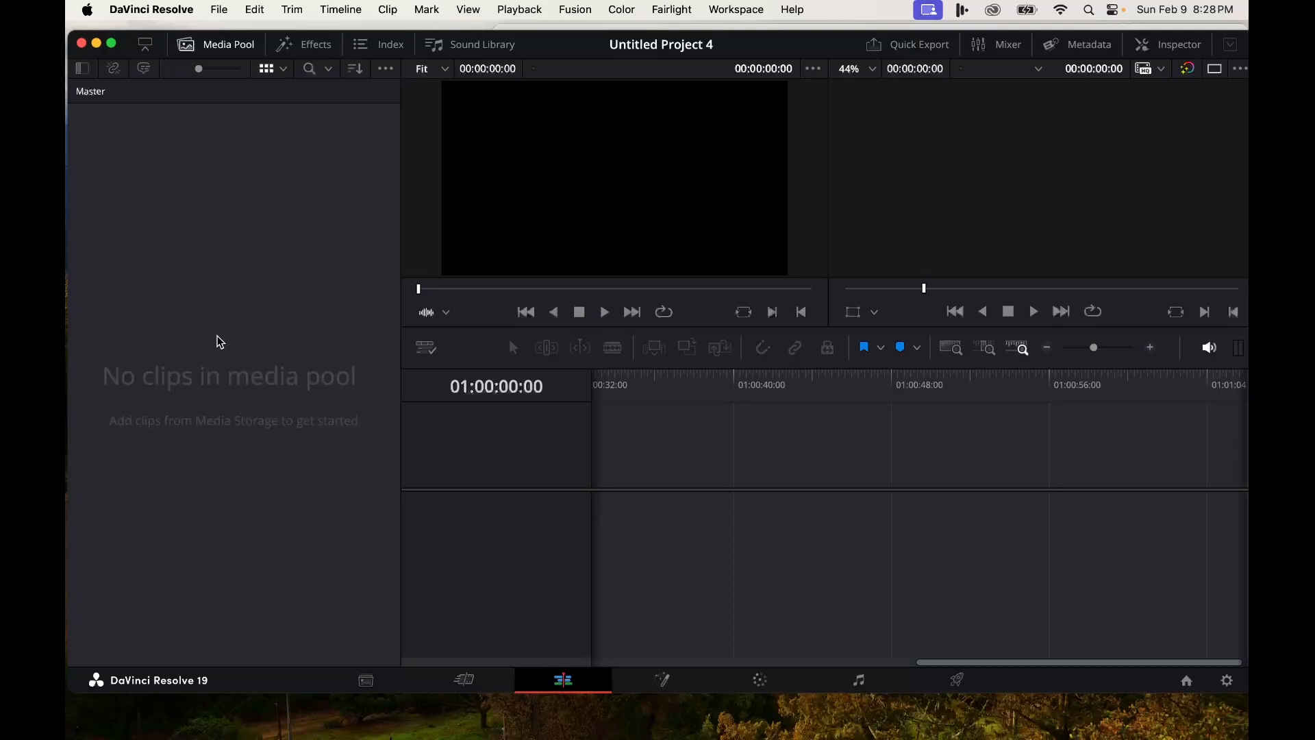
# - Import all 14 files from Downloads into the media pool and change the project frame rate to match the clips
pyautogui.rightClick(230, 359)
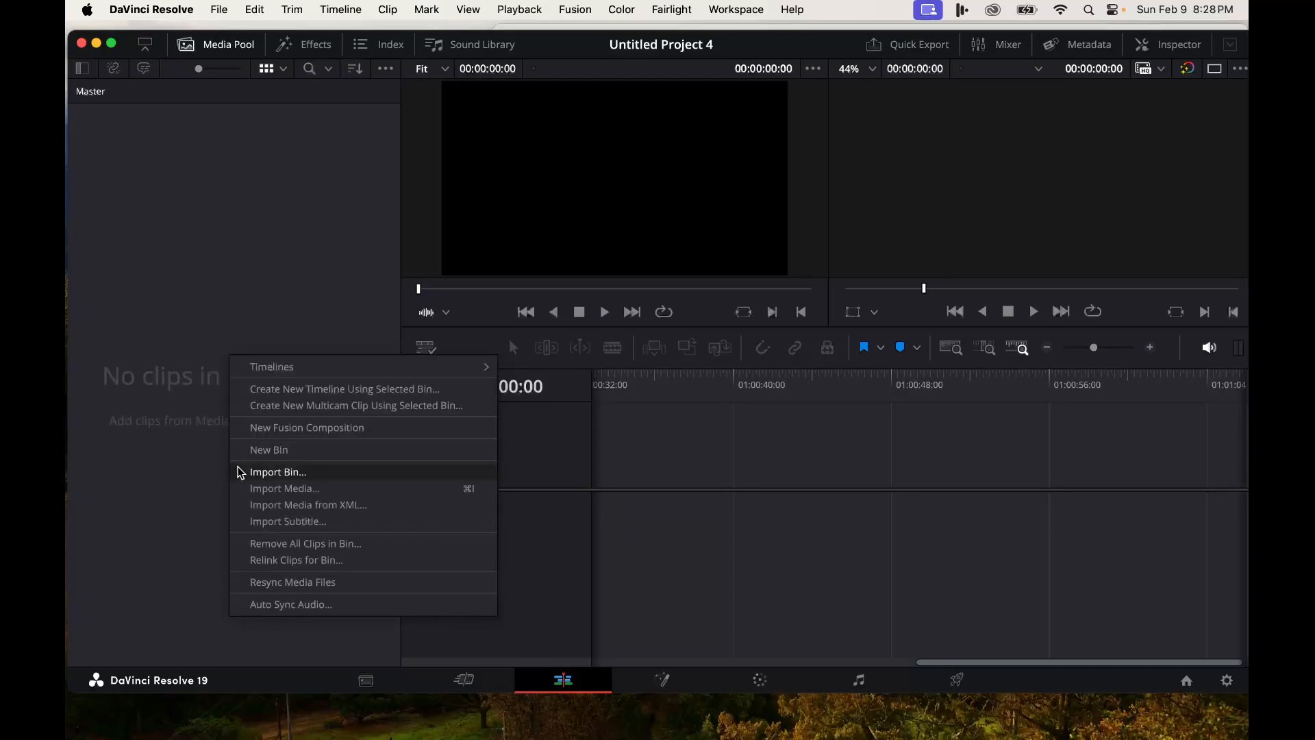
pyautogui.click(274, 488)
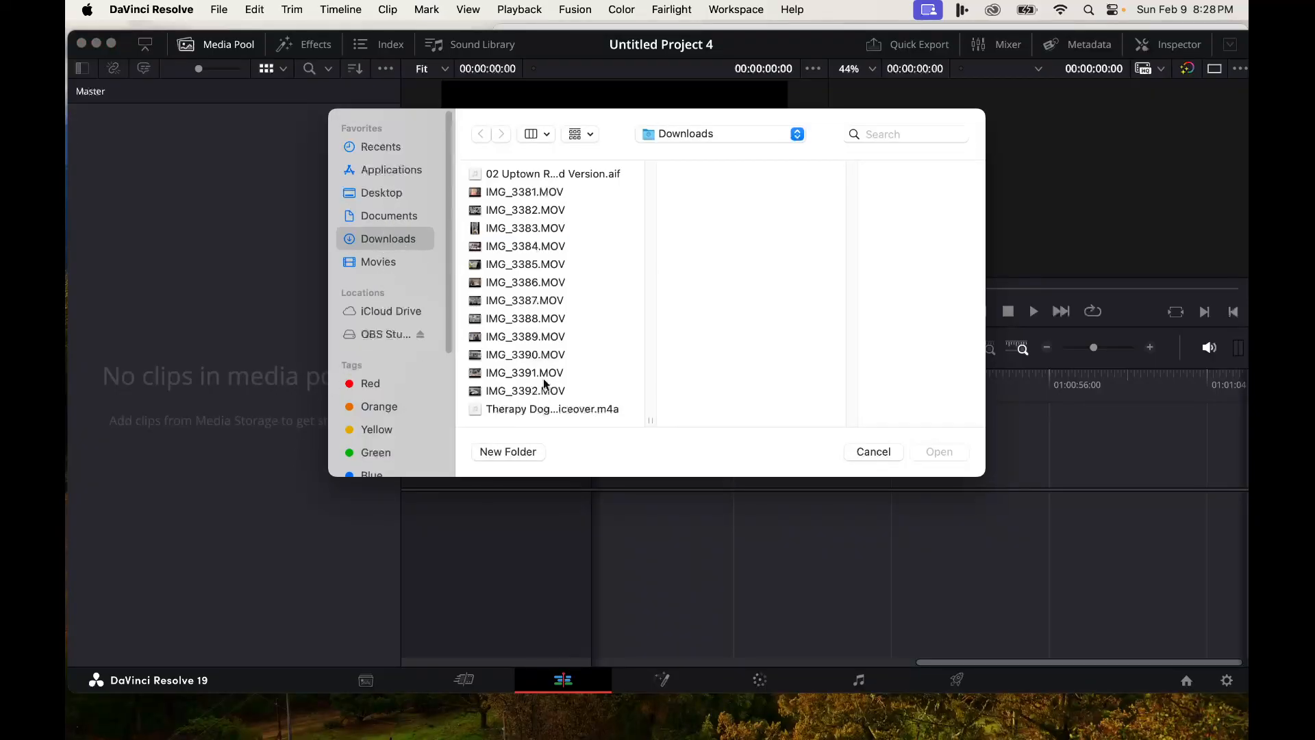
pyautogui.click(508, 174)
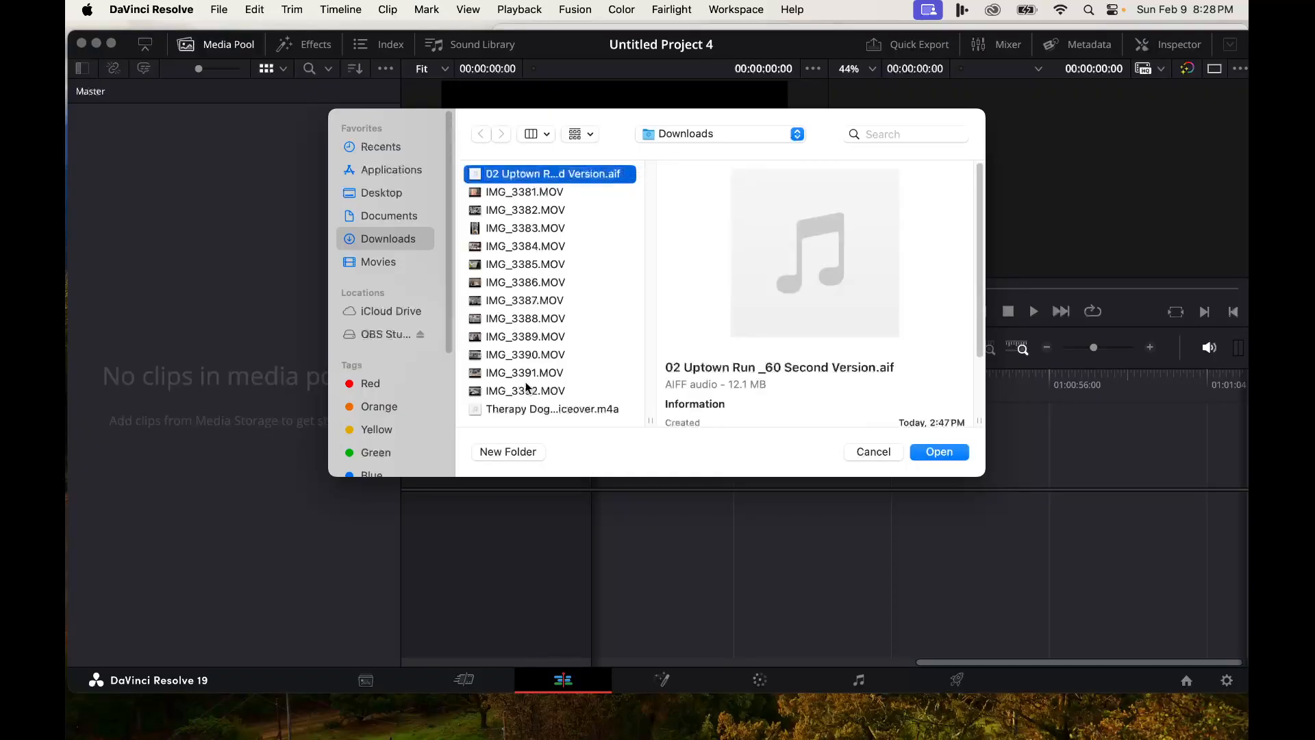
pyautogui.keyDown('shift'); pyautogui.click(510, 411); pyautogui.keyUp('shift')
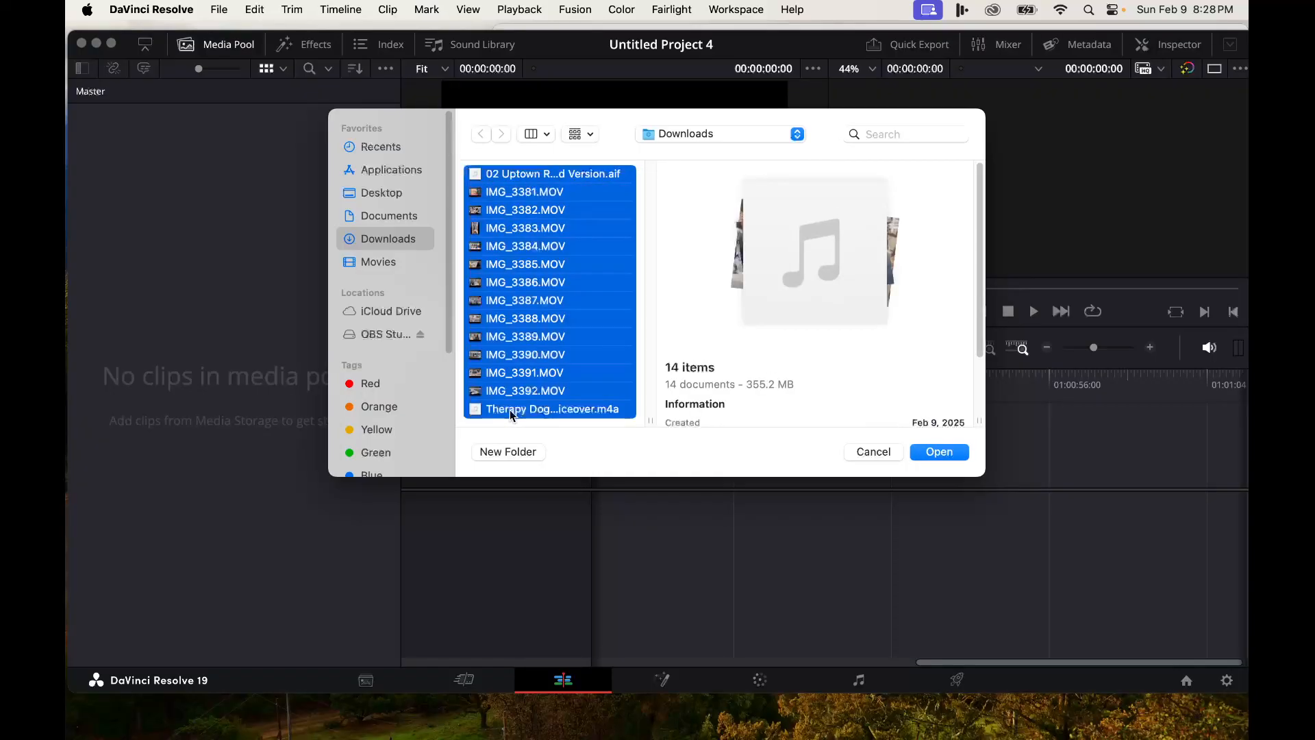
pyautogui.click(949, 454)
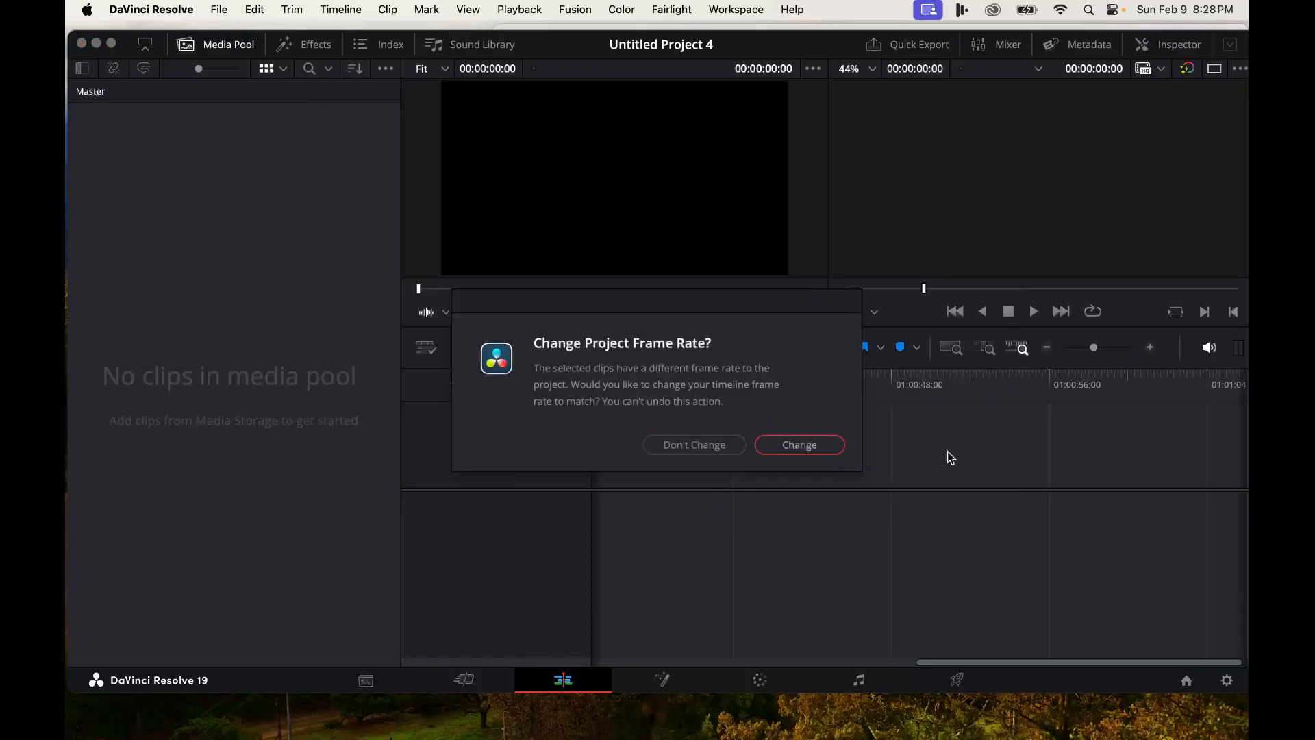
pyautogui.click(815, 446)
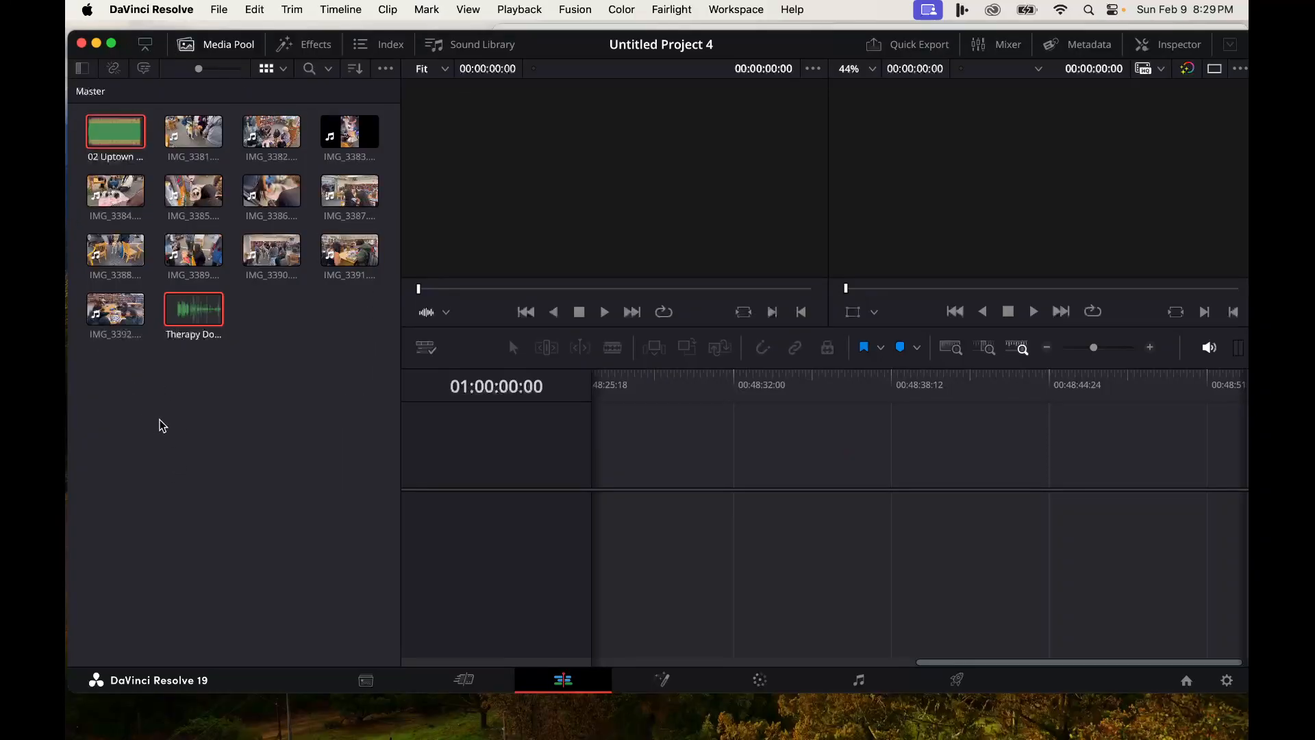
# - Play and scrub through the Therapy Dogs Voiceover.m4a clip in the source viewer
pyautogui.click(165, 451)
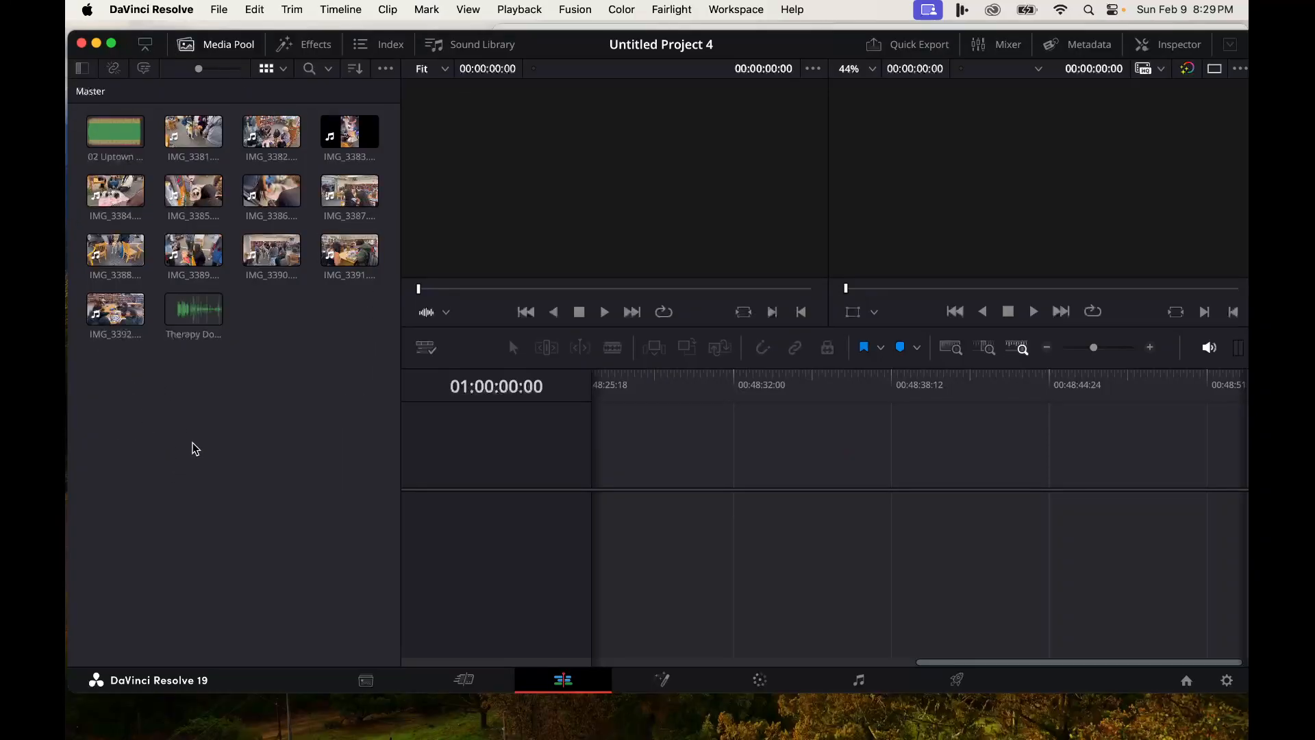
pyautogui.click(182, 320)
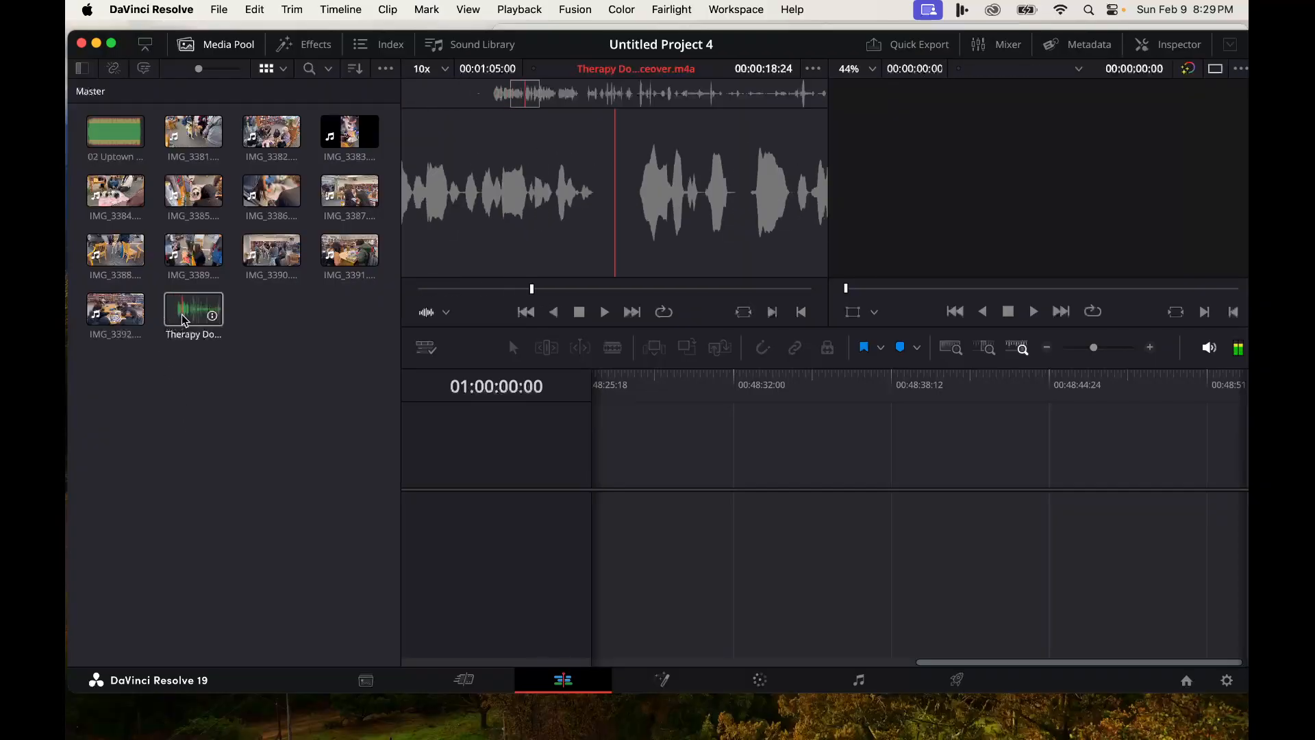
pyautogui.click(172, 314)
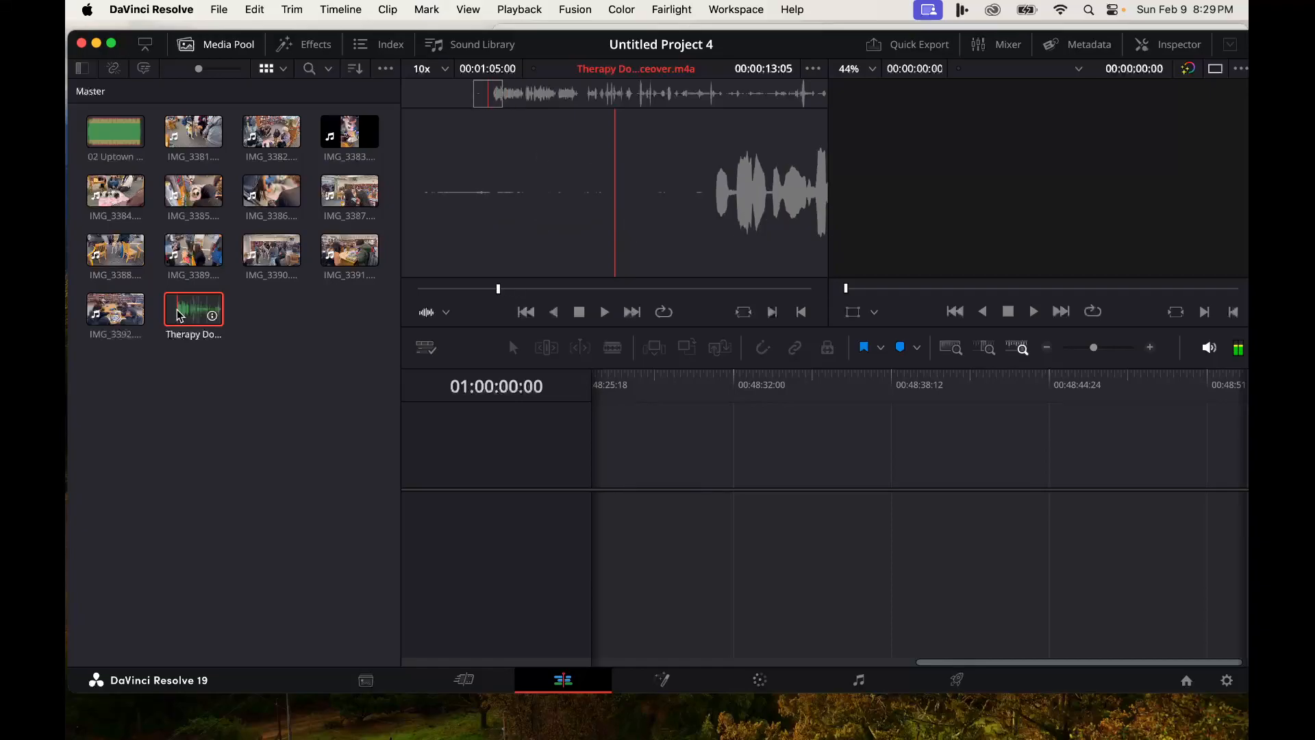
pyautogui.moveTo(434, 292)
pyautogui.mouseDown()
pyautogui.moveTo(422, 292)
pyautogui.moveTo(461, 290)
pyautogui.moveTo(419, 290)
pyautogui.mouseUp()
pyautogui.click(604, 312)
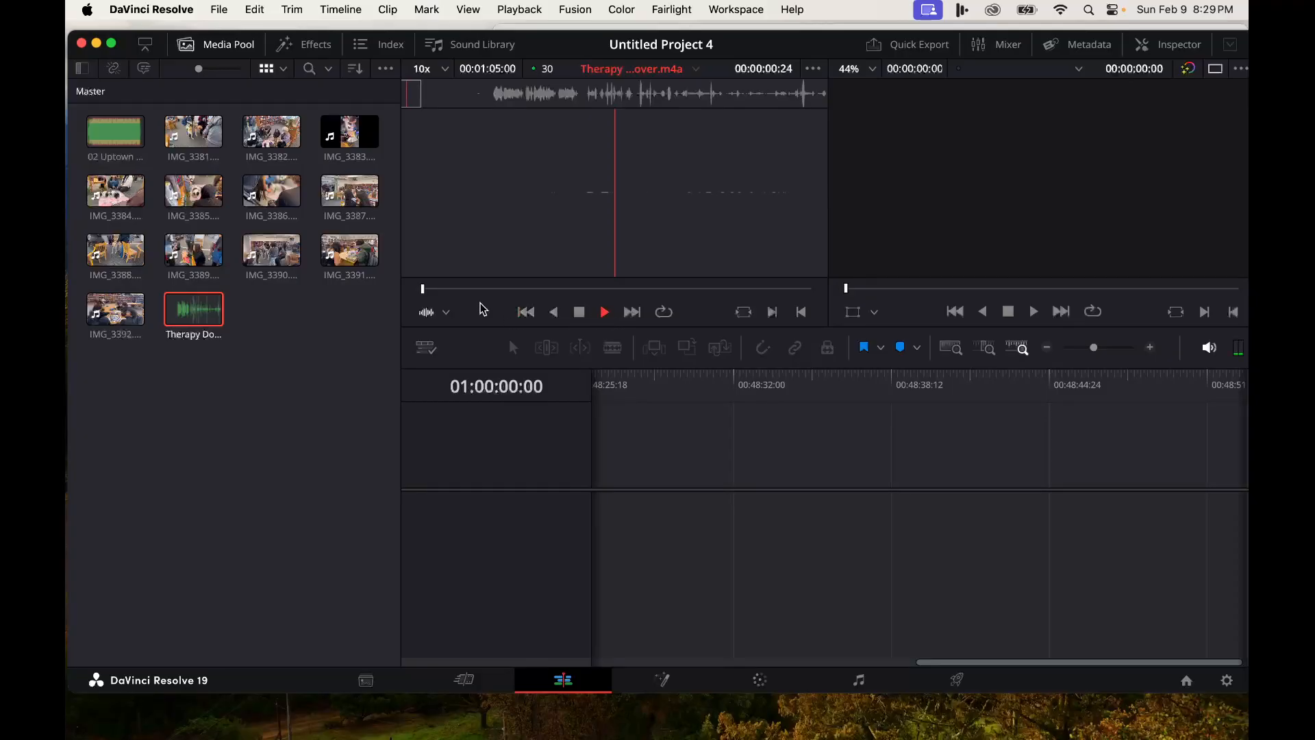
pyautogui.moveTo(428, 291); pyautogui.dragTo(505, 299)
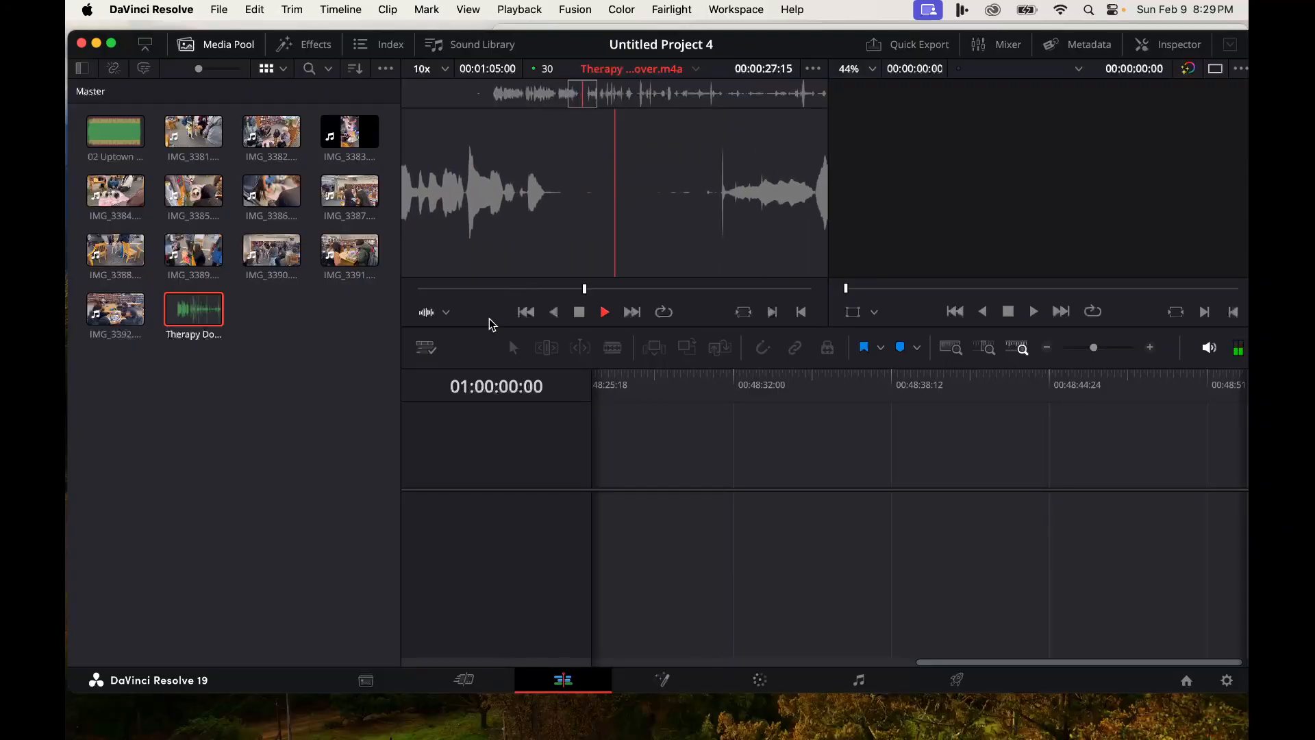
# - Mark in and out points on the Therapy Dogs Voiceover.m4a clip and drag it into a new timeline
pyautogui.click(579, 313)
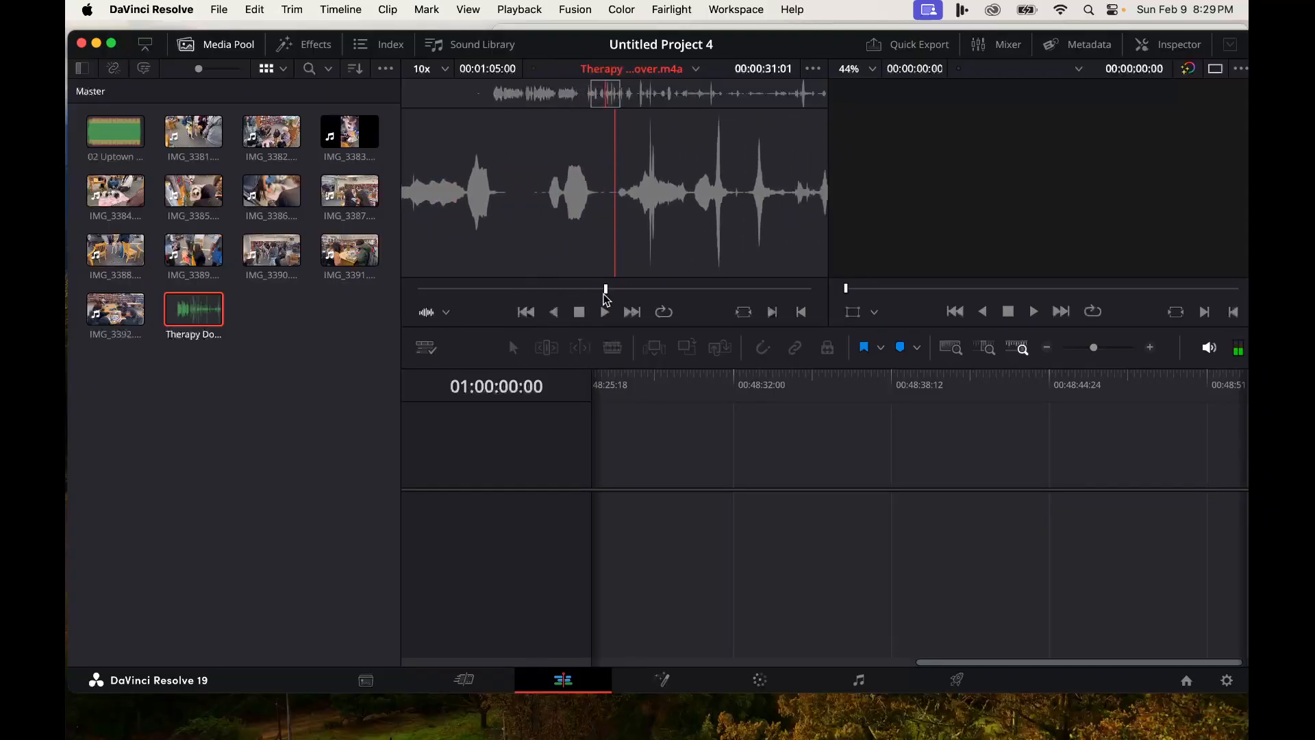
pyautogui.moveTo(604, 293)
pyautogui.mouseDown()
pyautogui.moveTo(477, 291)
pyautogui.moveTo(584, 295)
pyautogui.mouseUp()
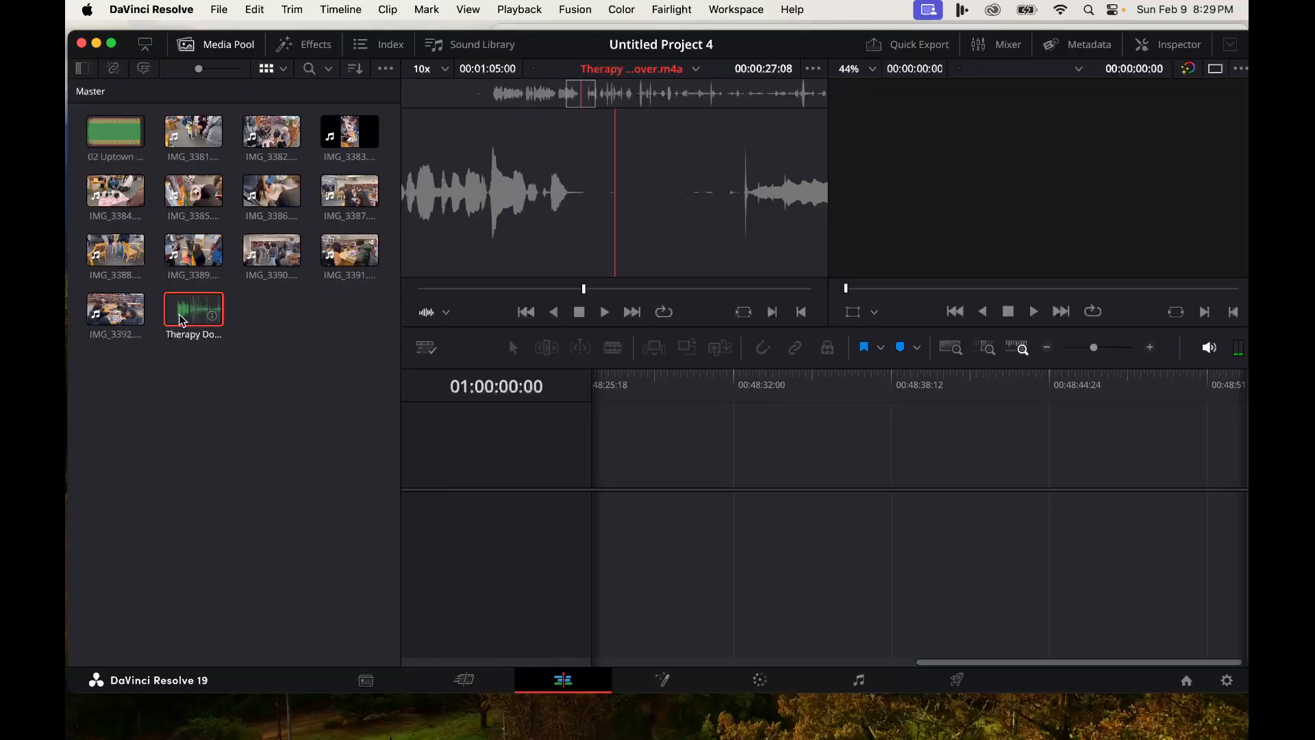
pyautogui.moveTo(578, 302); pyautogui.dragTo(505, 299)
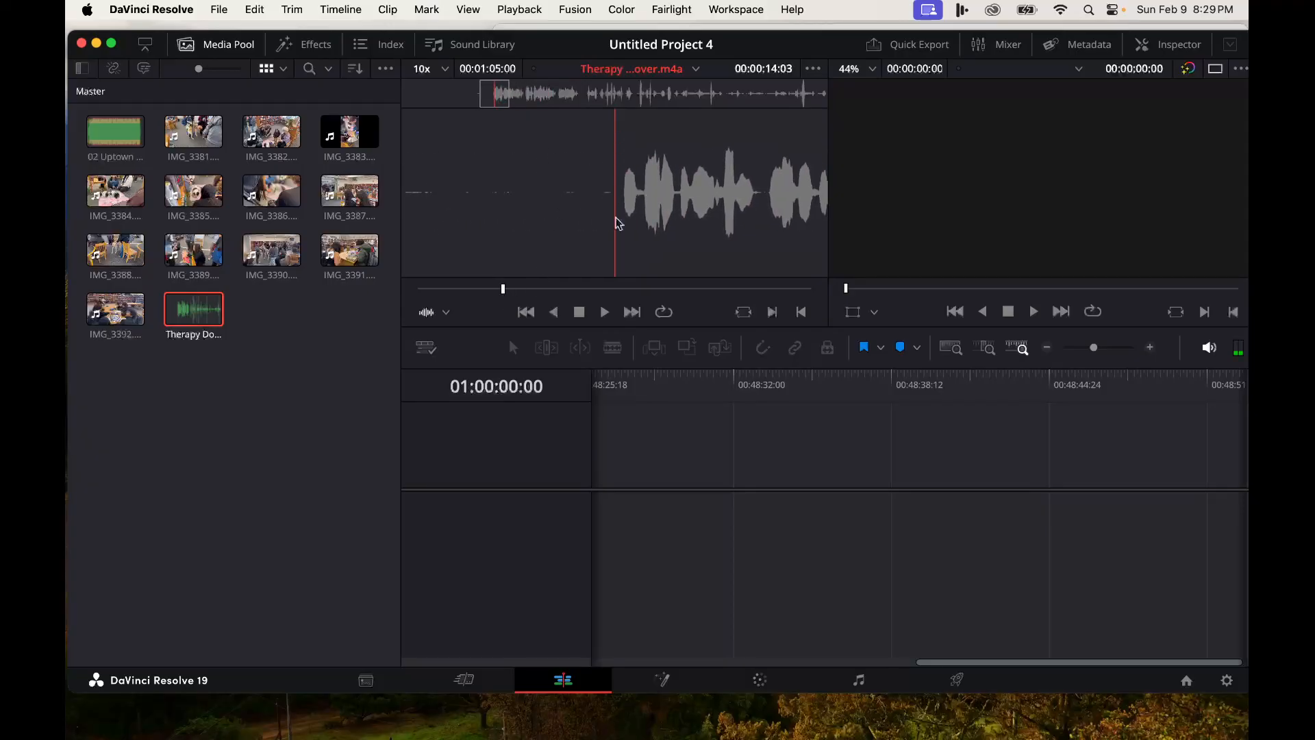
pyautogui.click(773, 313)
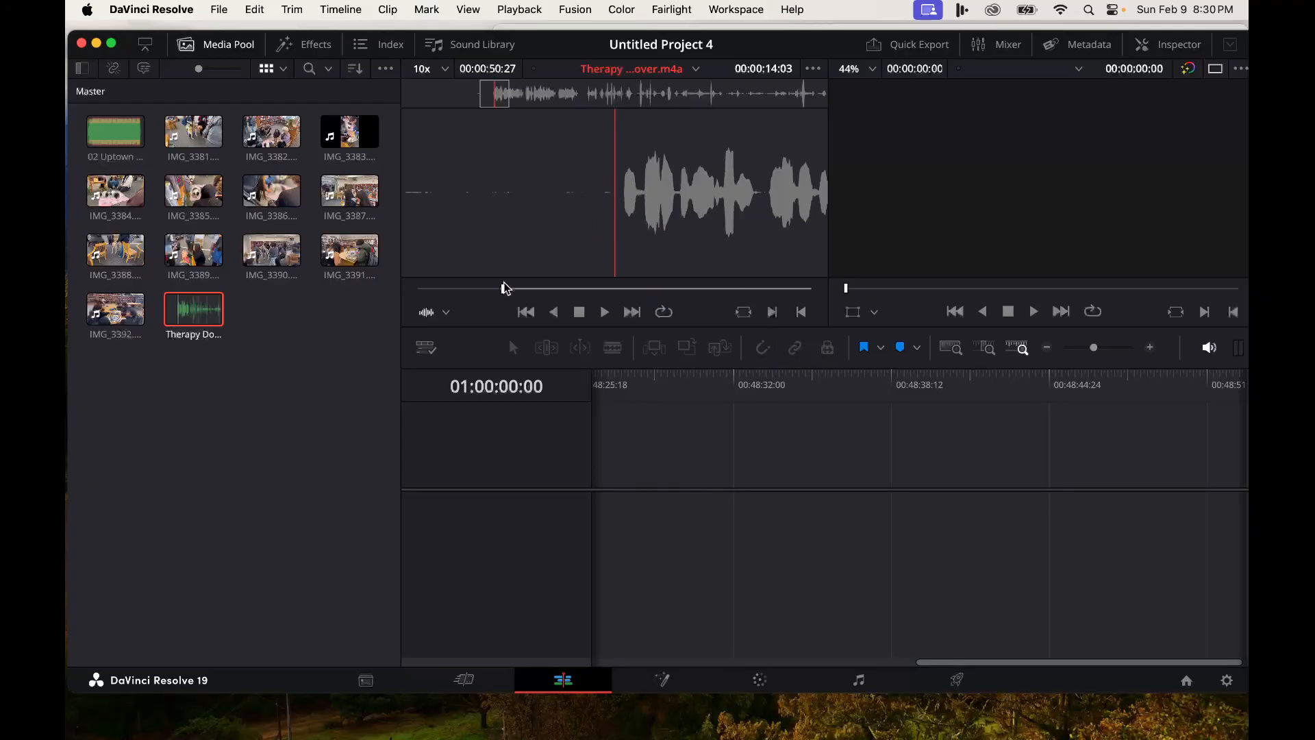
pyautogui.press('space')
pyautogui.moveTo(505, 292); pyautogui.dragTo(581, 294)
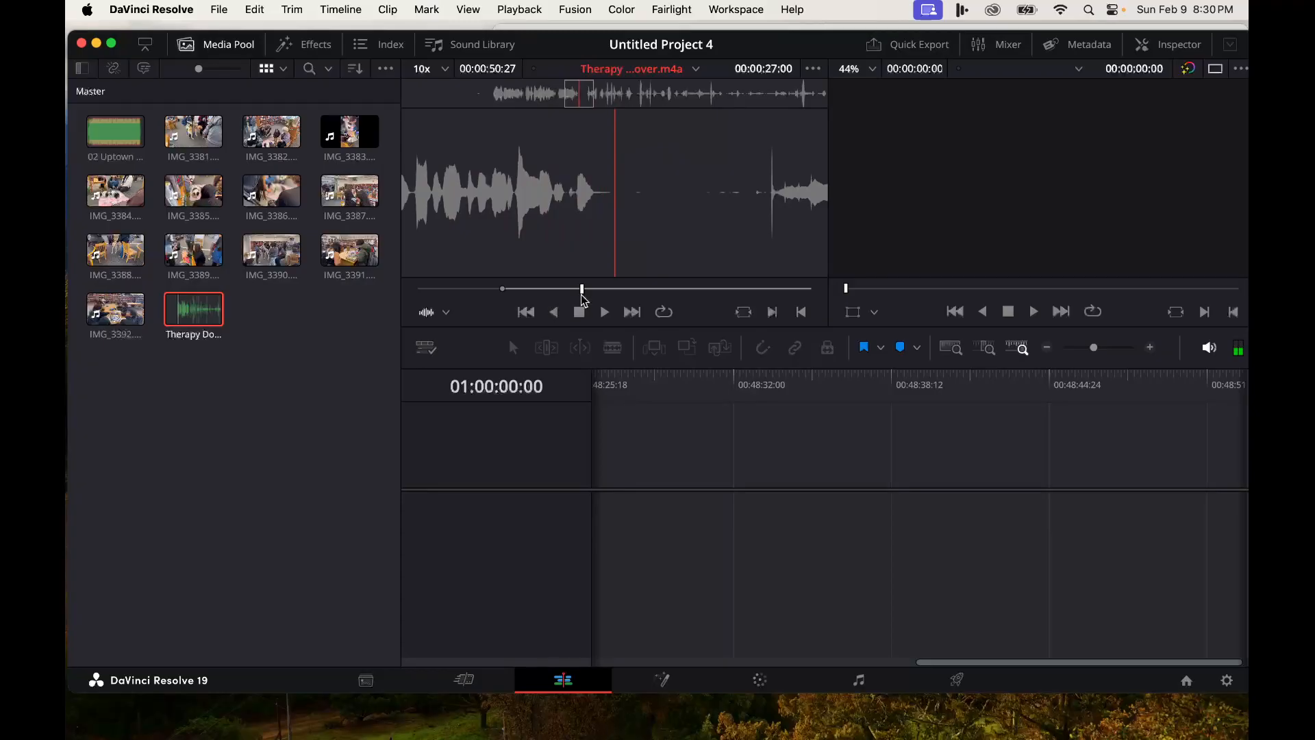
pyautogui.click(801, 312)
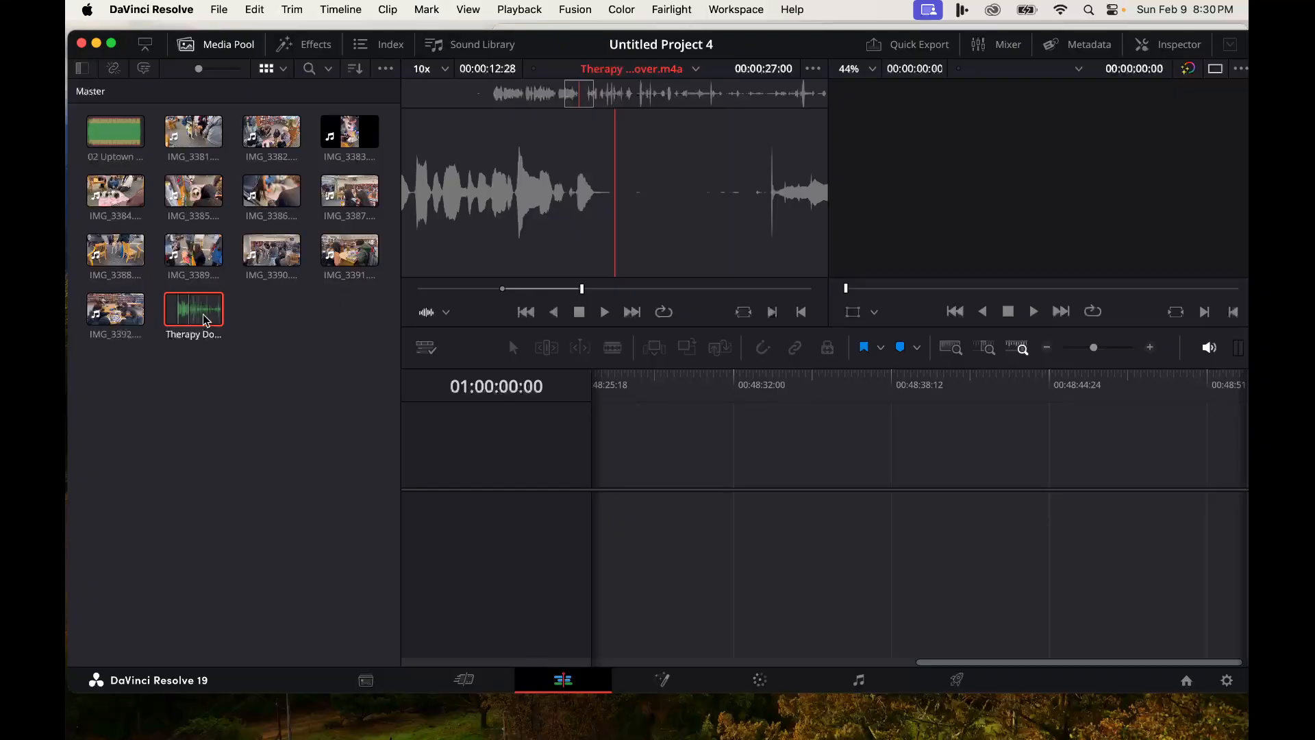
pyautogui.moveTo(187, 313); pyautogui.dragTo(579, 582)
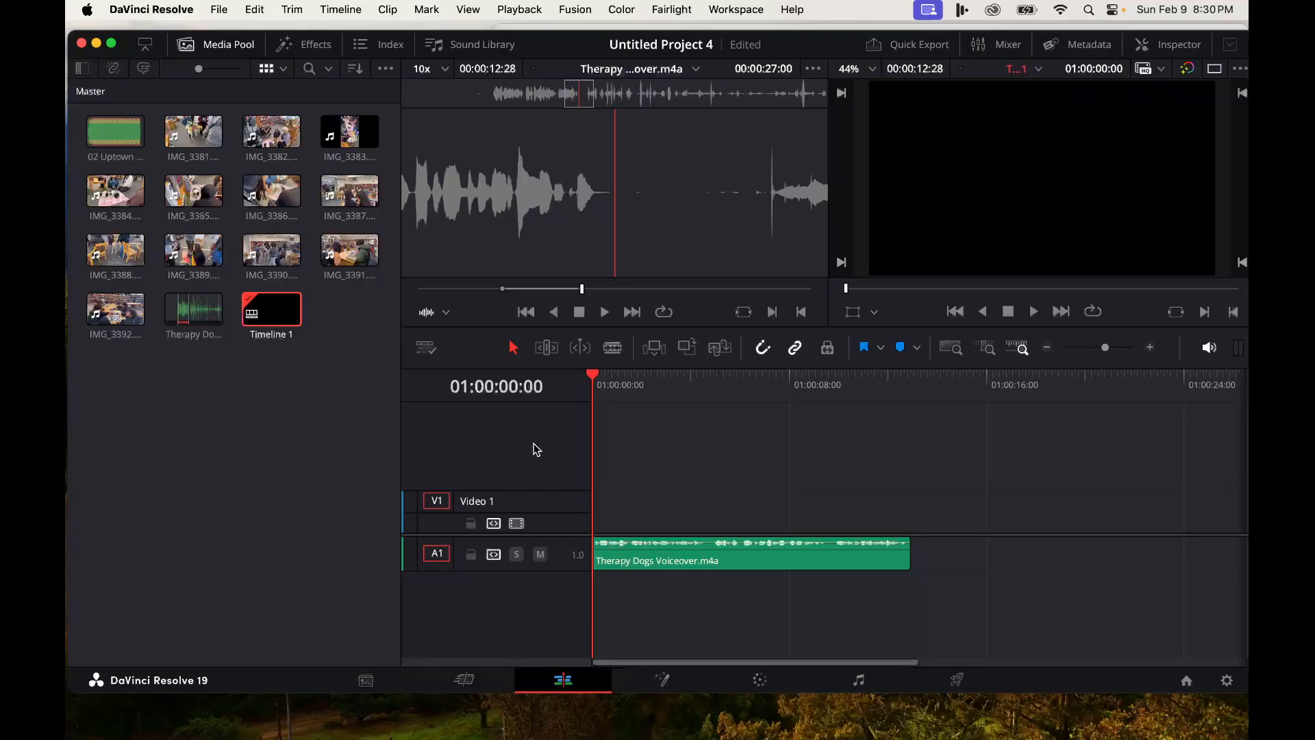
# - Increase the audio track height and turn on Display Full Waveform in the timeline view options
pyautogui.click(425, 350)
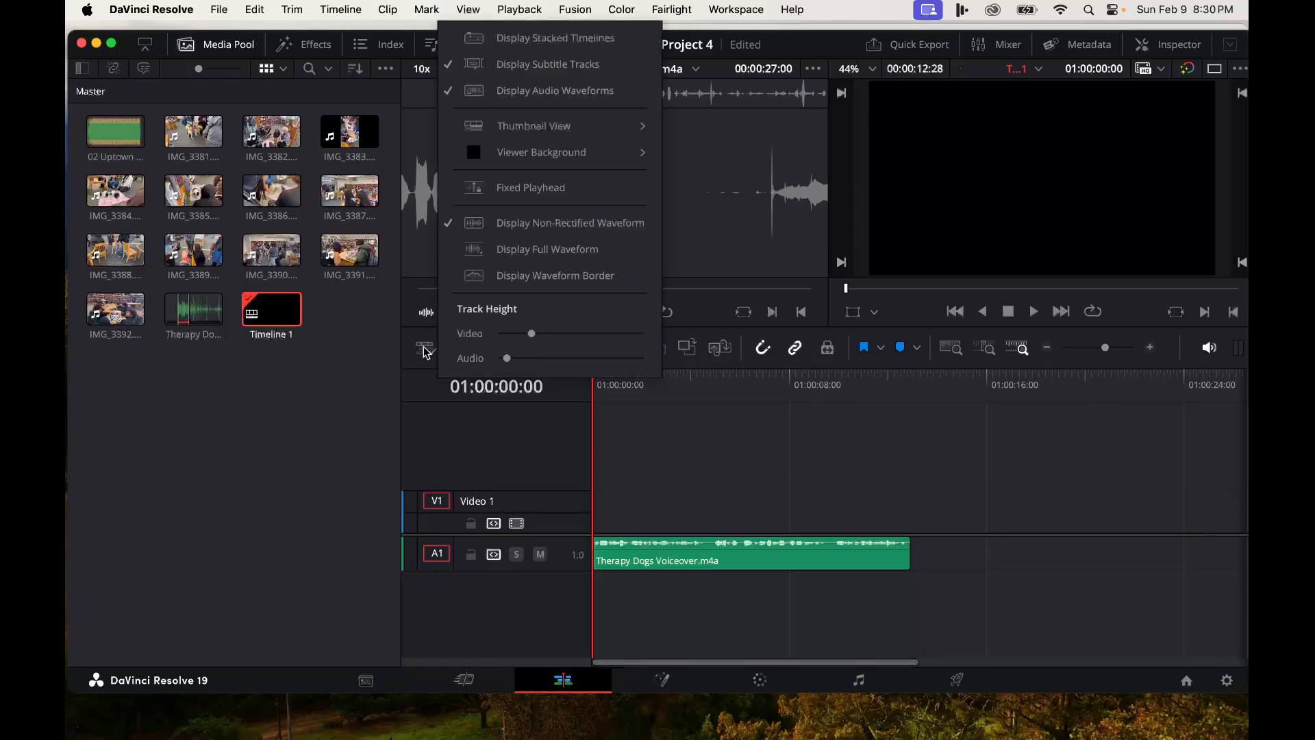
pyautogui.moveTo(508, 360); pyautogui.dragTo(535, 333)
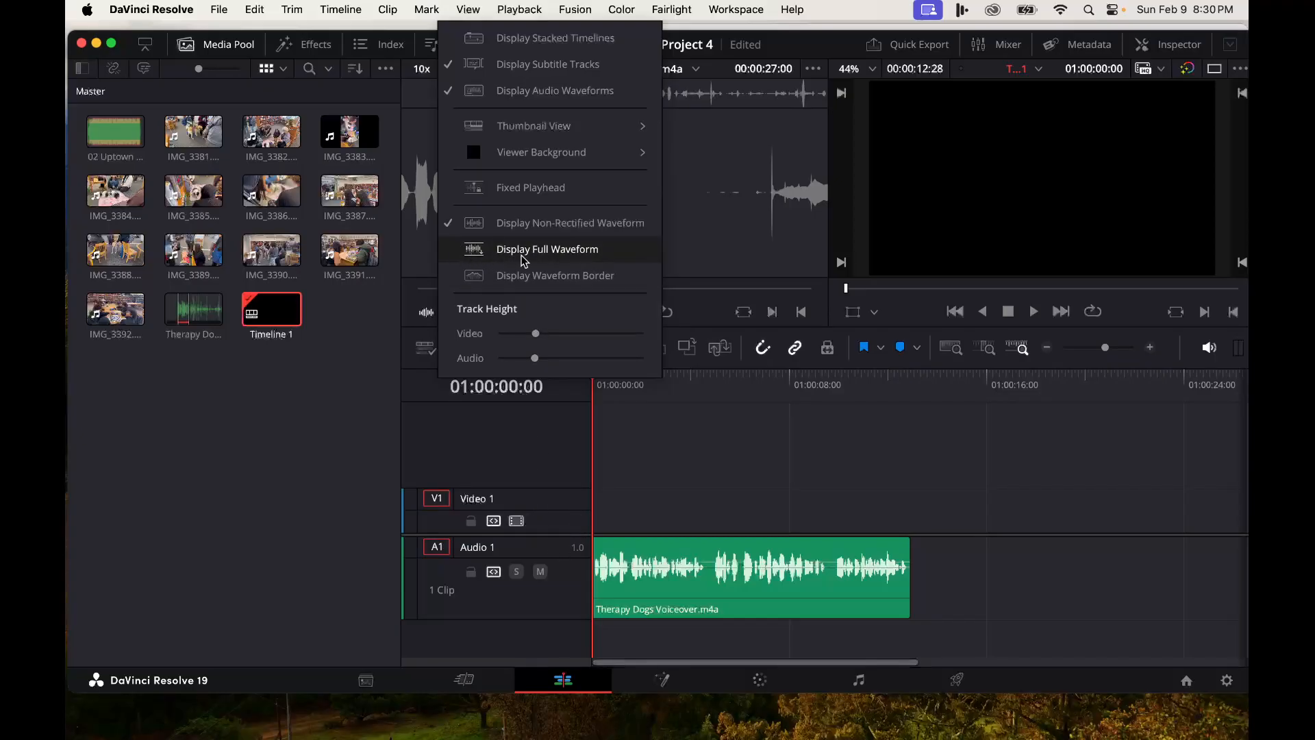
pyautogui.click(452, 257)
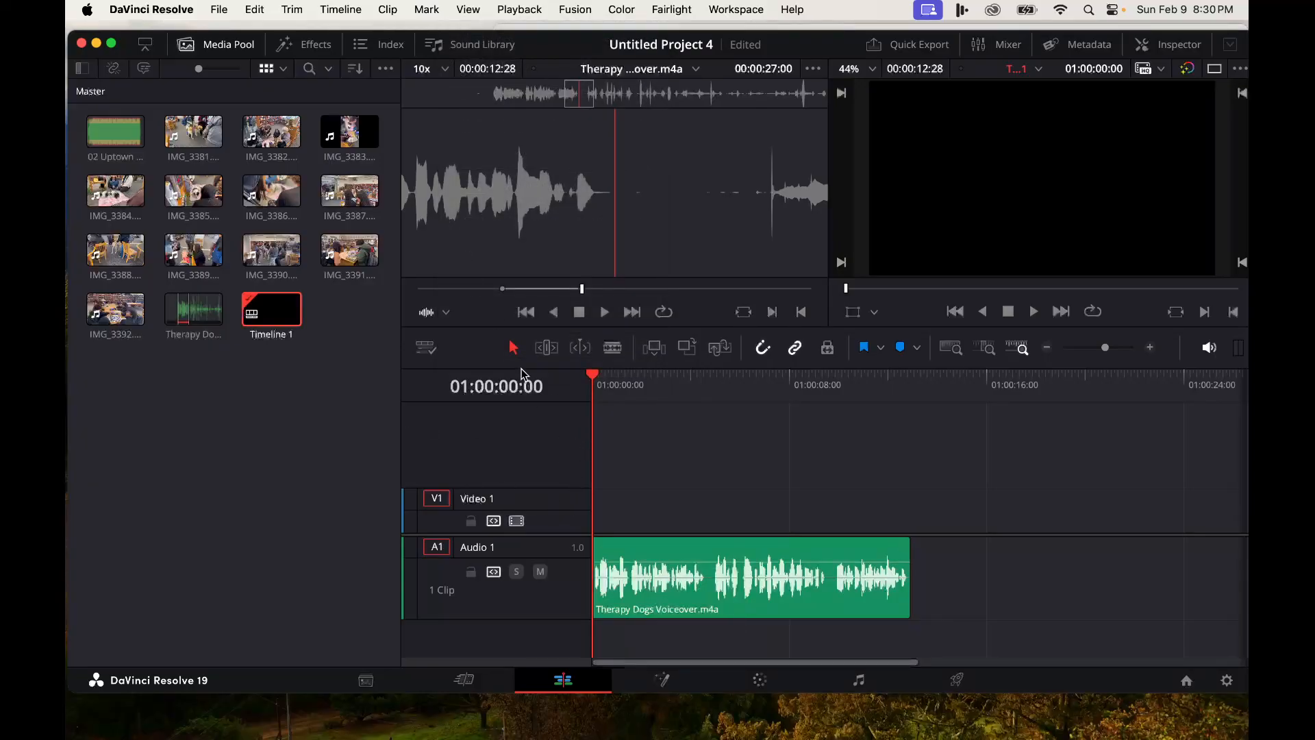
pyautogui.click(425, 349)
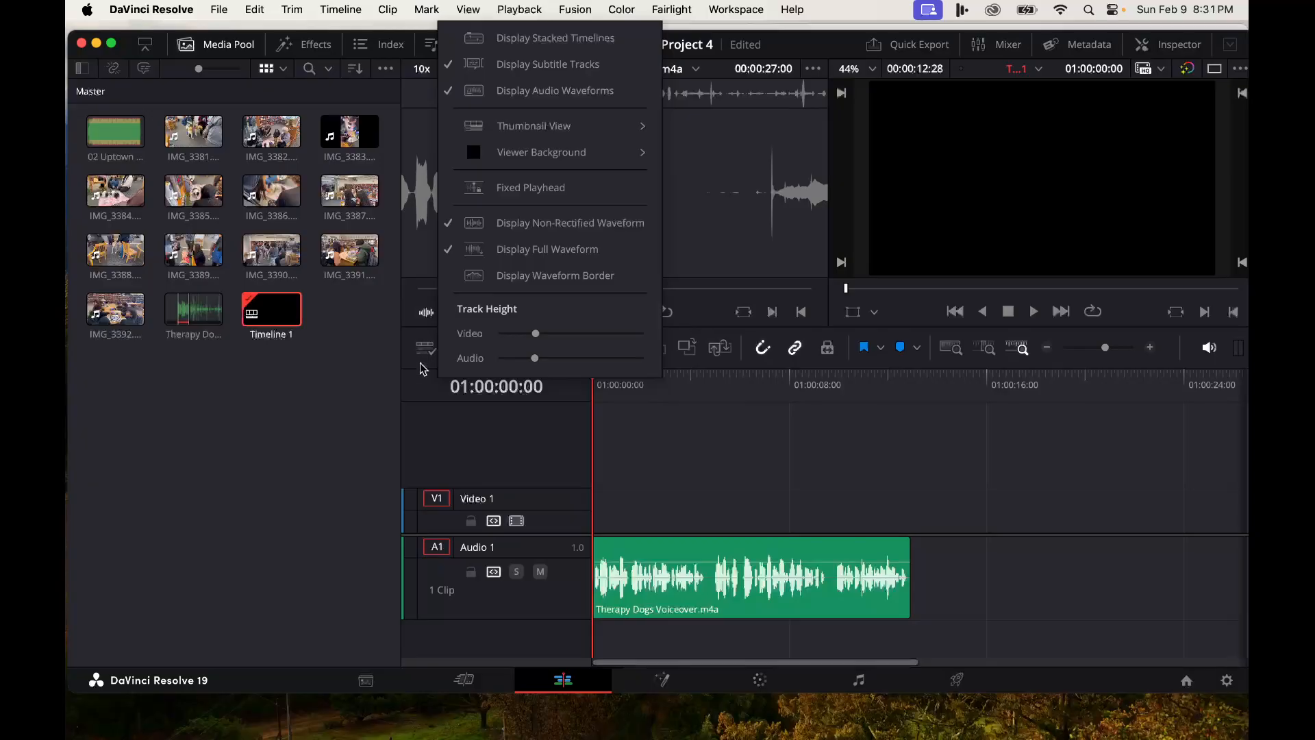
pyautogui.click(632, 452)
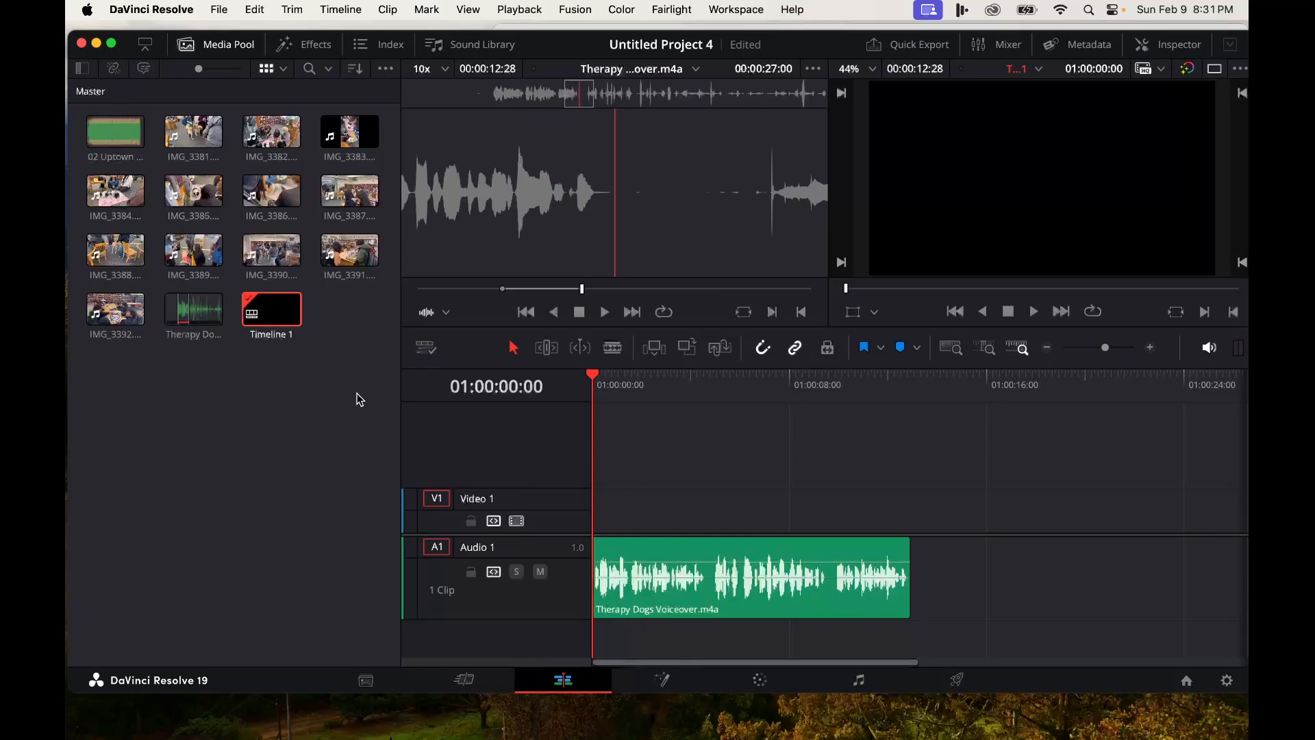
# - Mark an in and out range of about 2 seconds on IMG_3381.MOV and drop it at the timeline start
pyautogui.click(181, 128)
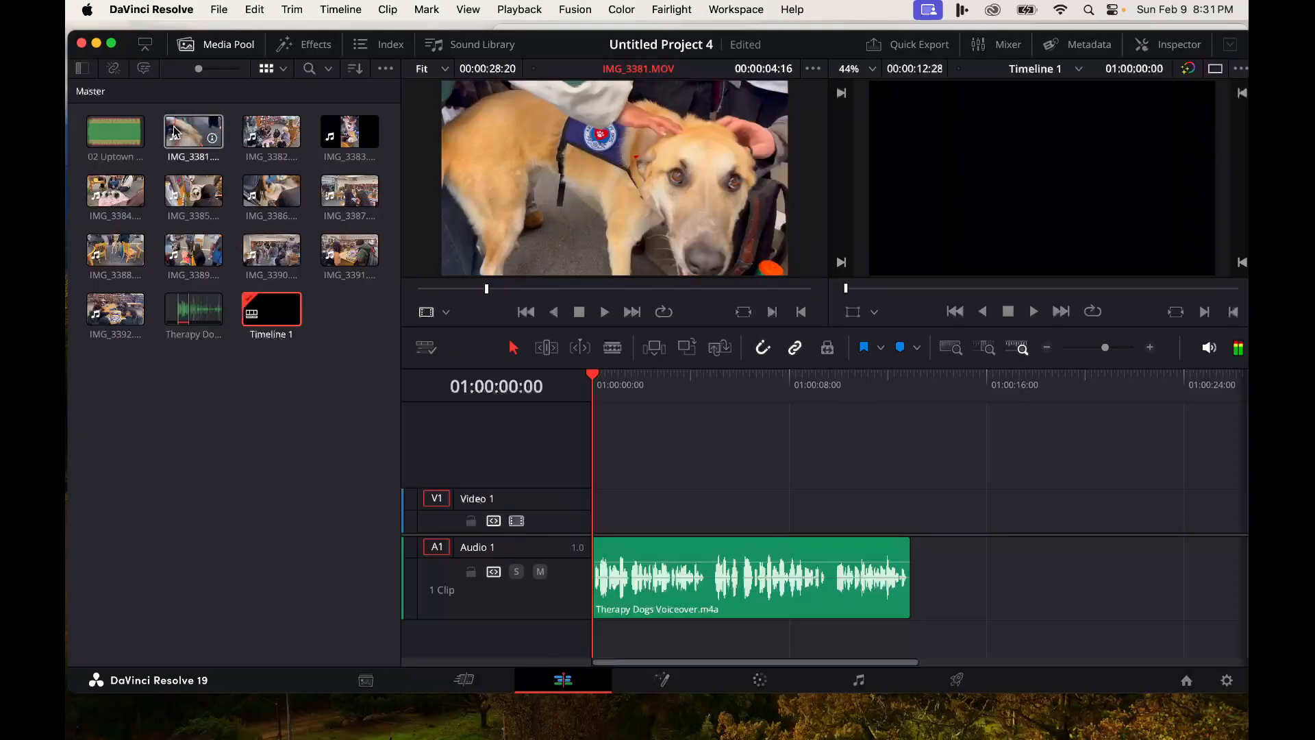
pyautogui.click(176, 132)
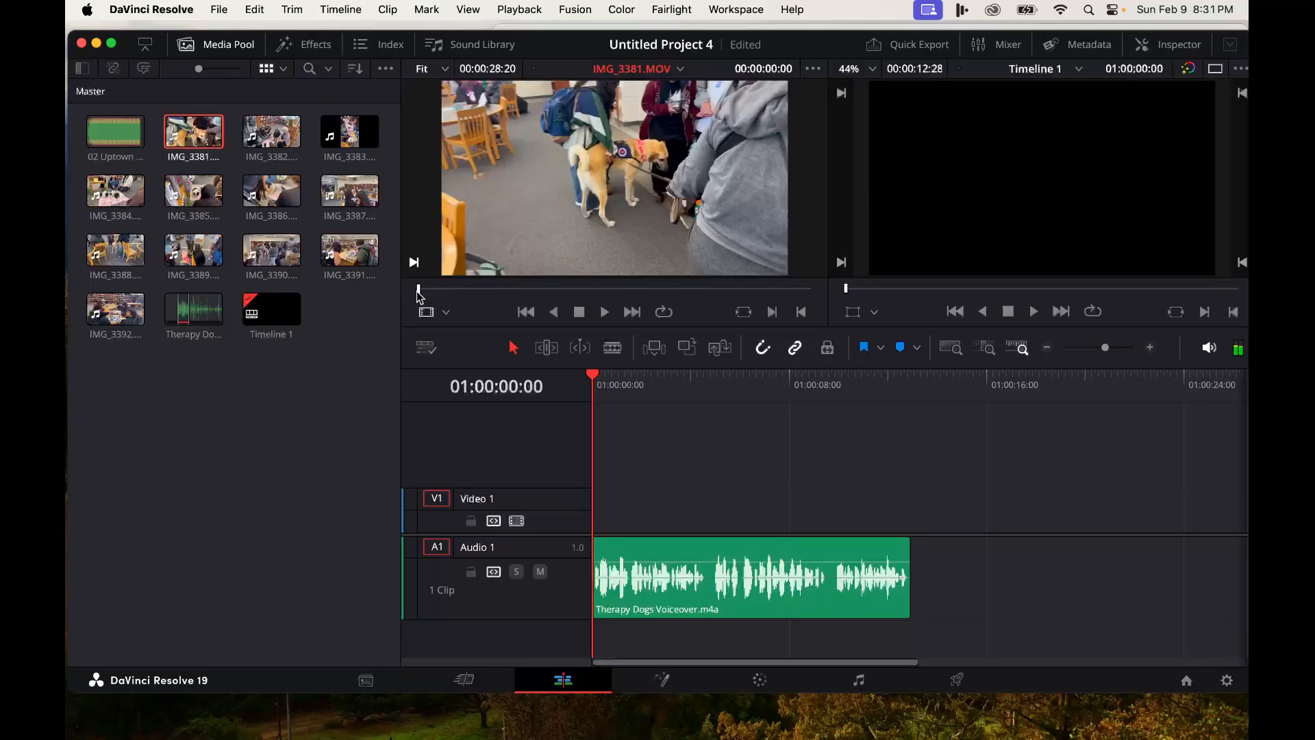
pyautogui.click(579, 313)
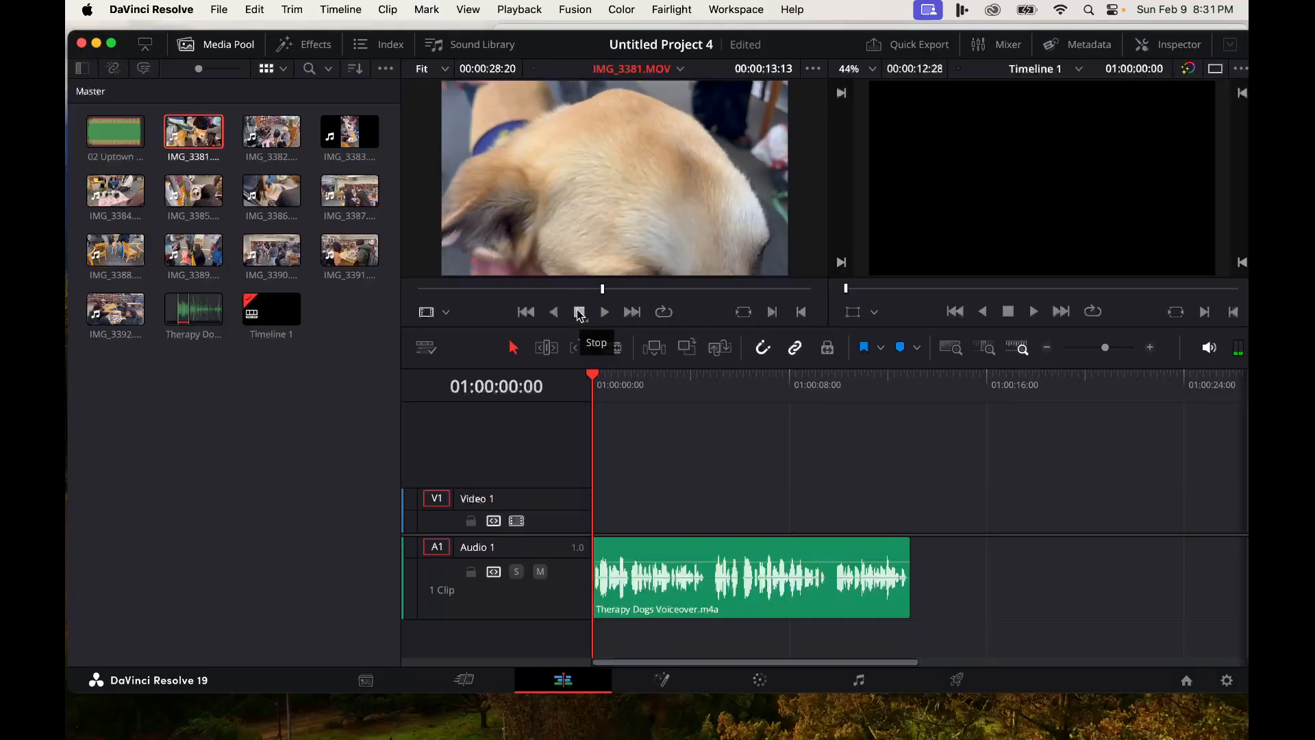
pyautogui.moveTo(603, 288); pyautogui.dragTo(460, 295)
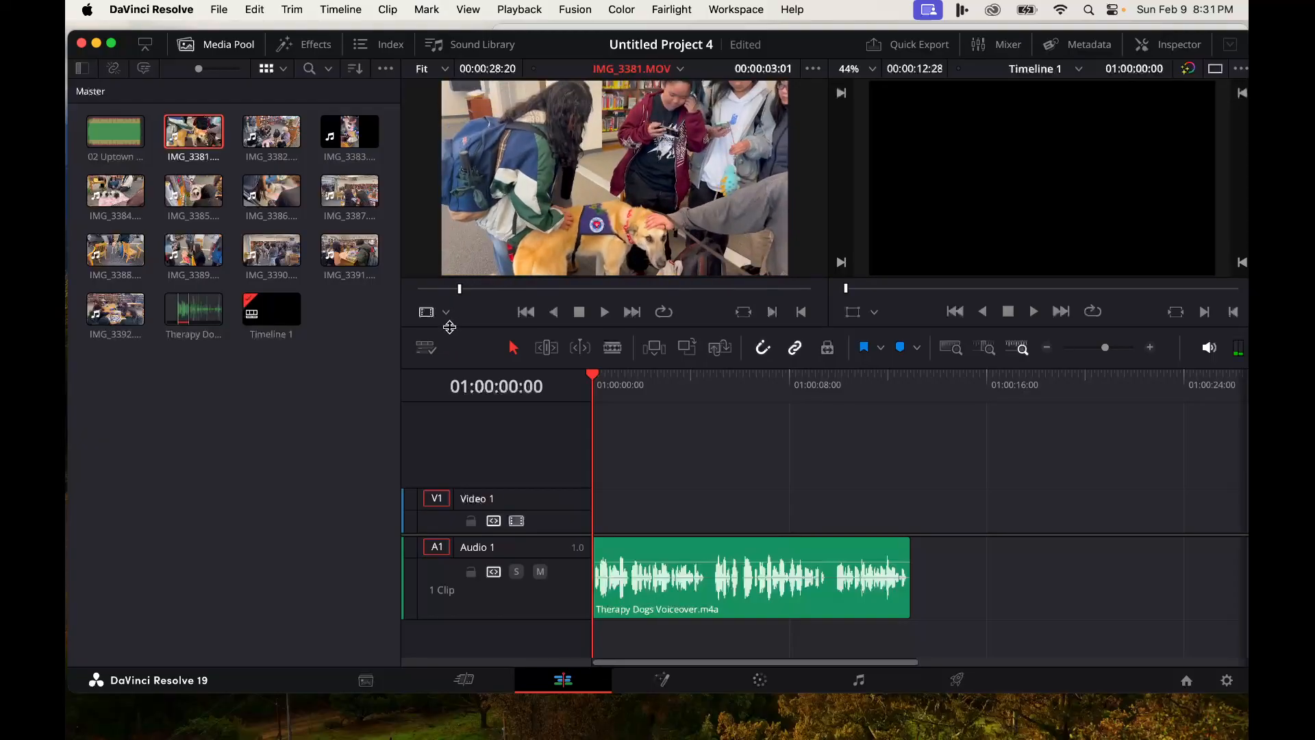
pyautogui.click(773, 312)
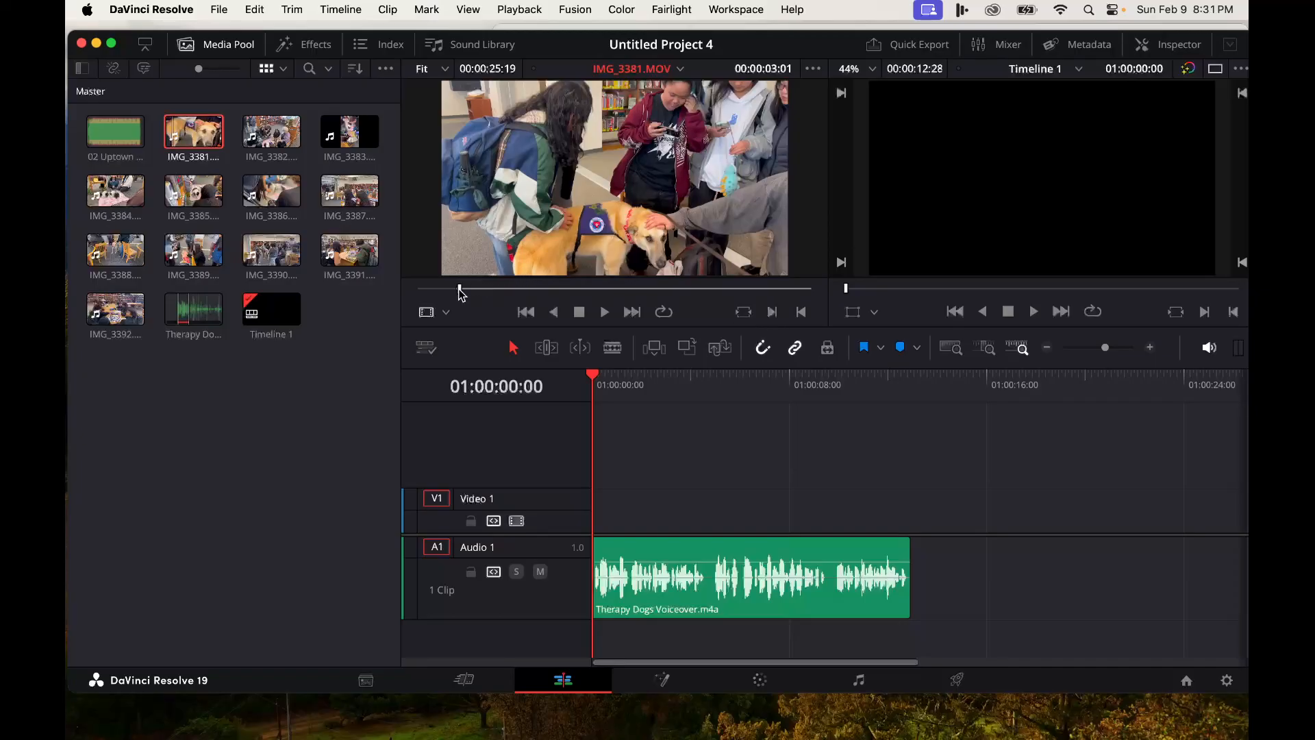
pyautogui.moveTo(460, 293); pyautogui.dragTo(497, 296)
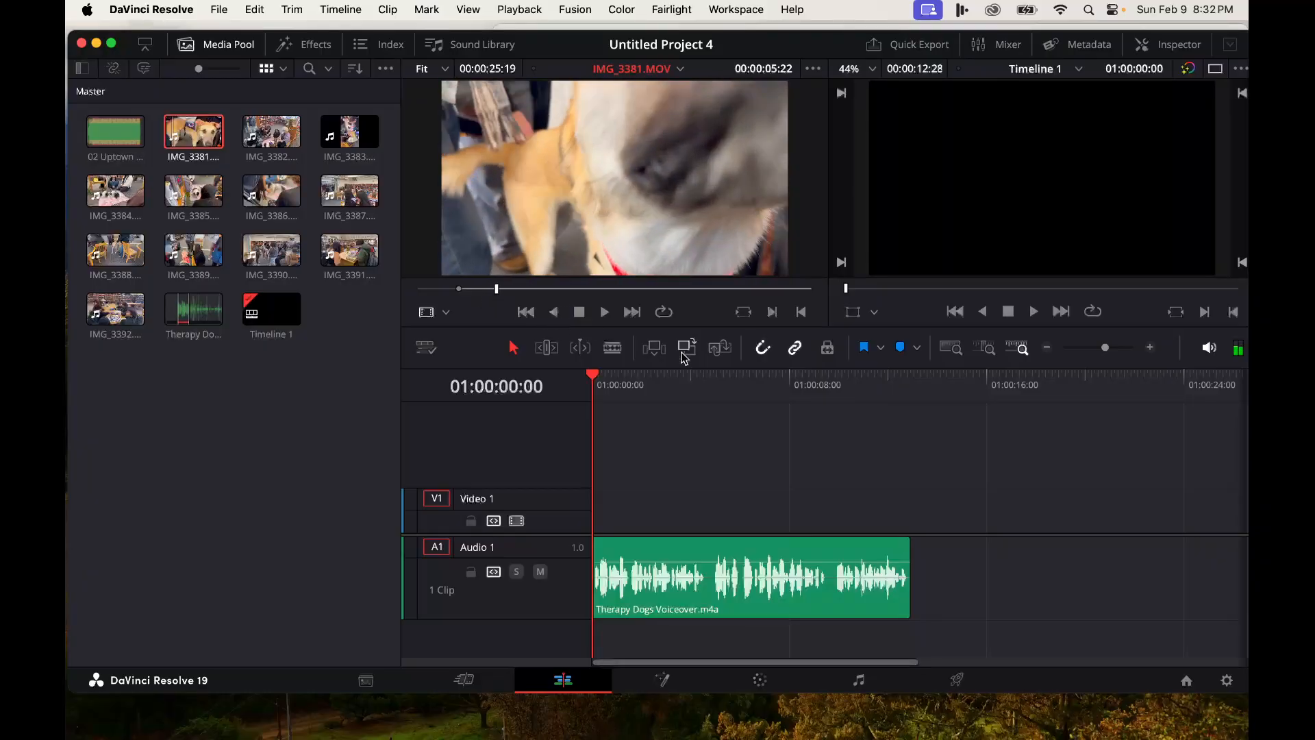
pyautogui.click(801, 313)
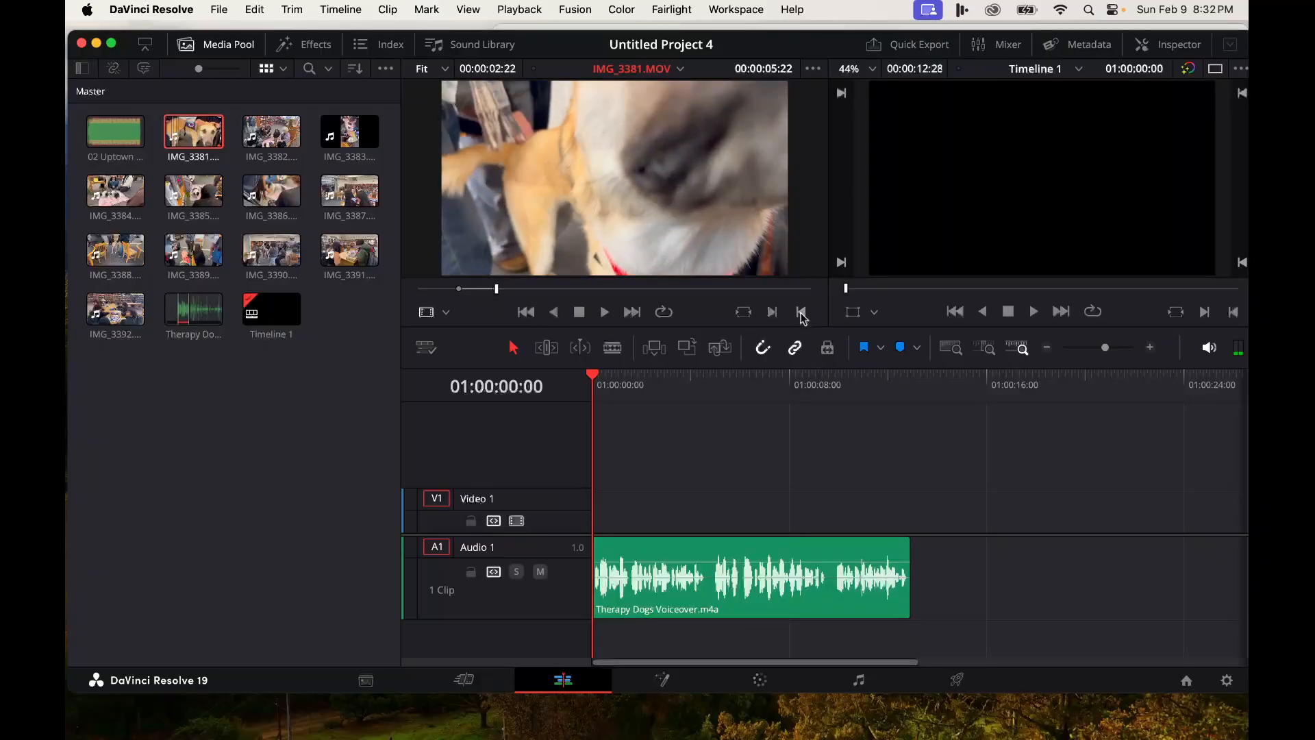
pyautogui.moveTo(683, 223)
pyautogui.moveTo(580, 160); pyautogui.dragTo(600, 515)
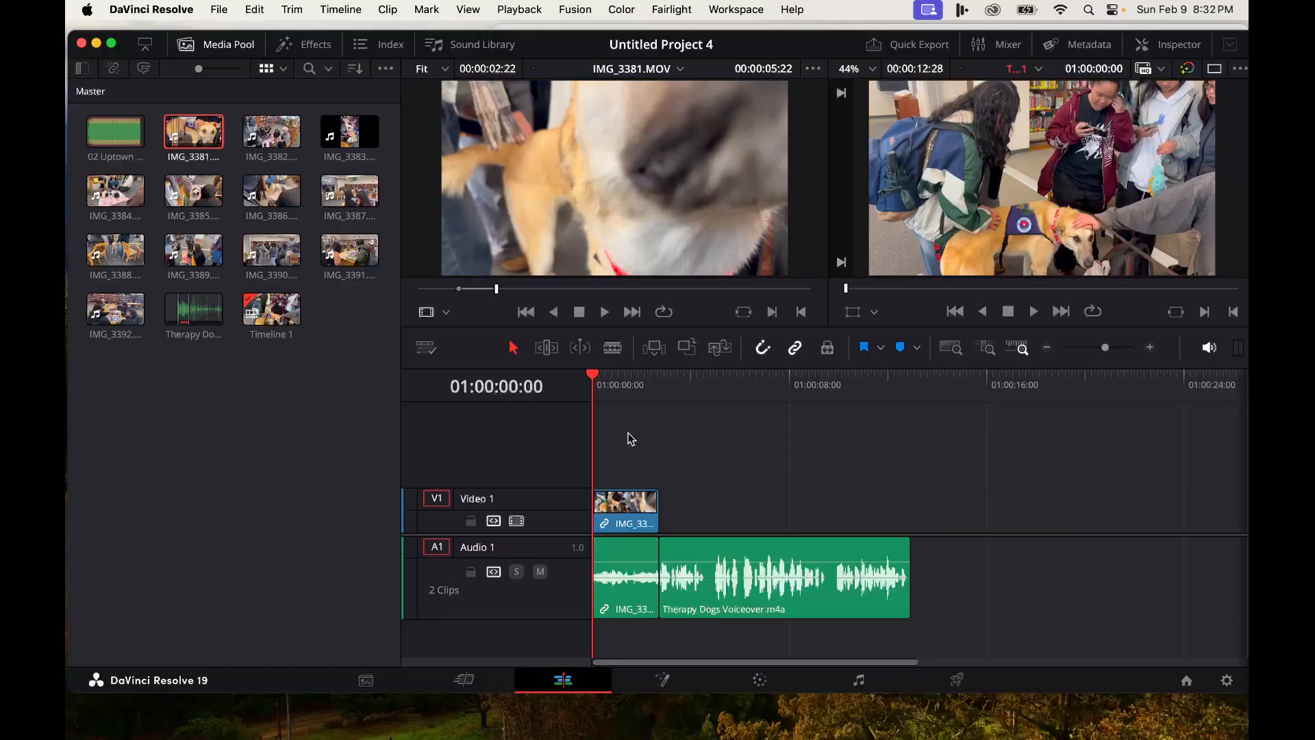
# - Play back the edit and ripple-delete the placed IMG_3381 clip
pyautogui.press('space')
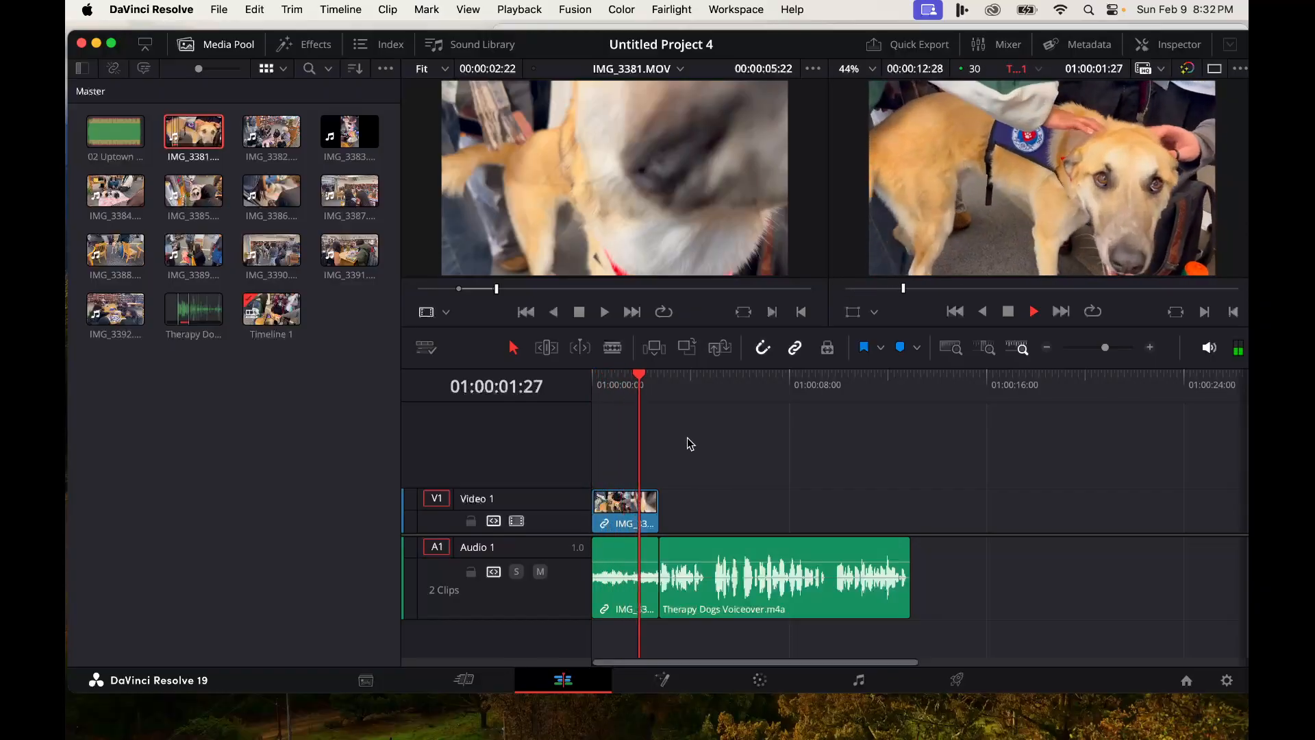
pyautogui.press('space')
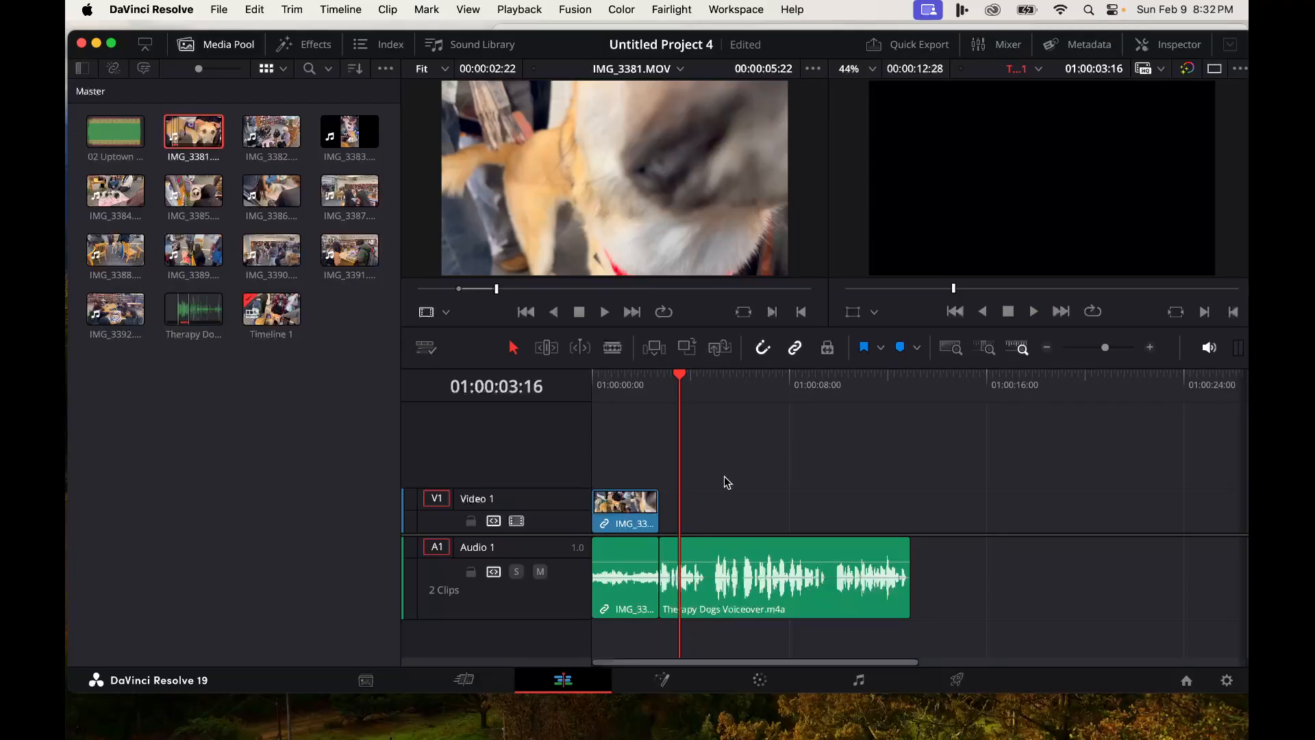
pyautogui.hotkey('shift', 'BackSpace')
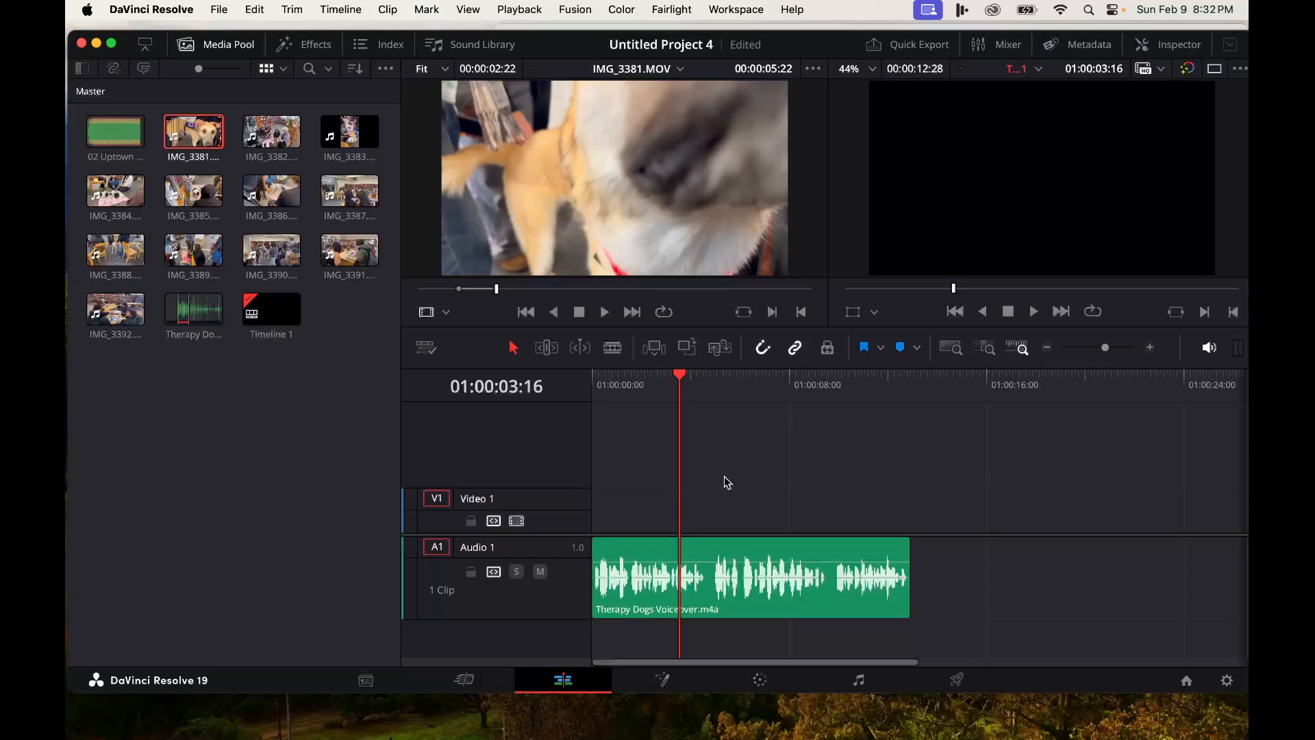
# - Try adding IMG_3381 to the timeline with the Audio 1 track locked, then unlock Audio 1
pyautogui.click(471, 573)
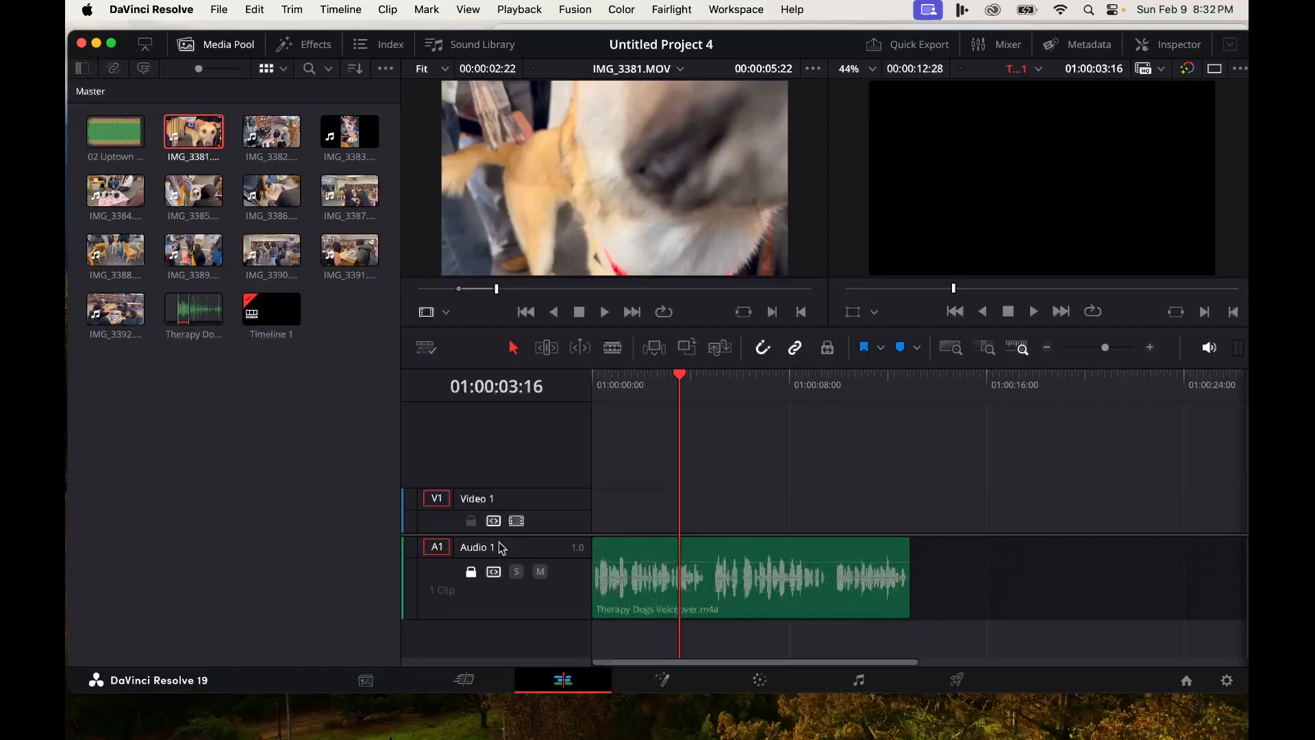
pyautogui.moveTo(193, 133); pyautogui.dragTo(602, 539)
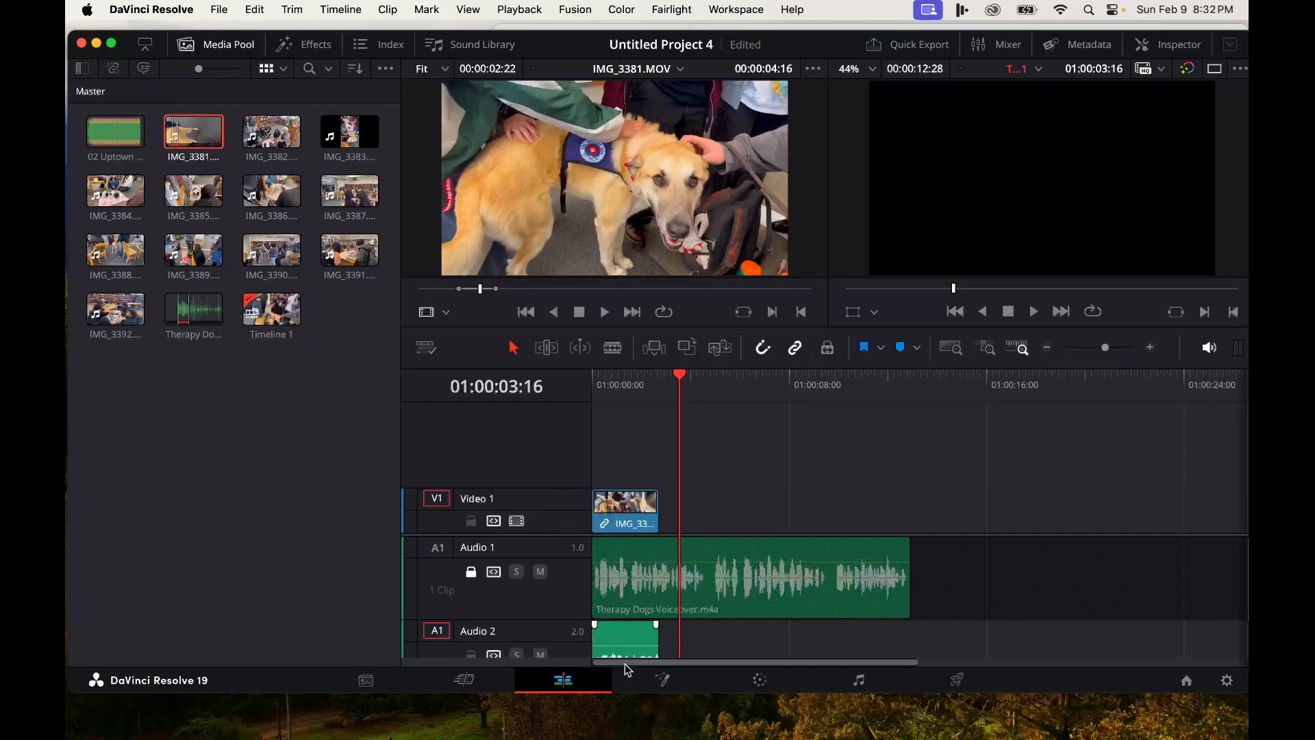
pyautogui.scroll(-2, 684, 639)
pyautogui.scroll(2, 684, 636)
pyautogui.scroll(-2, 682, 638)
pyautogui.scroll(2, 683, 635)
pyautogui.click(471, 571)
# - Delete the IMG_3381 clip from the Video 1 track
pyautogui.moveTo(489, 185)
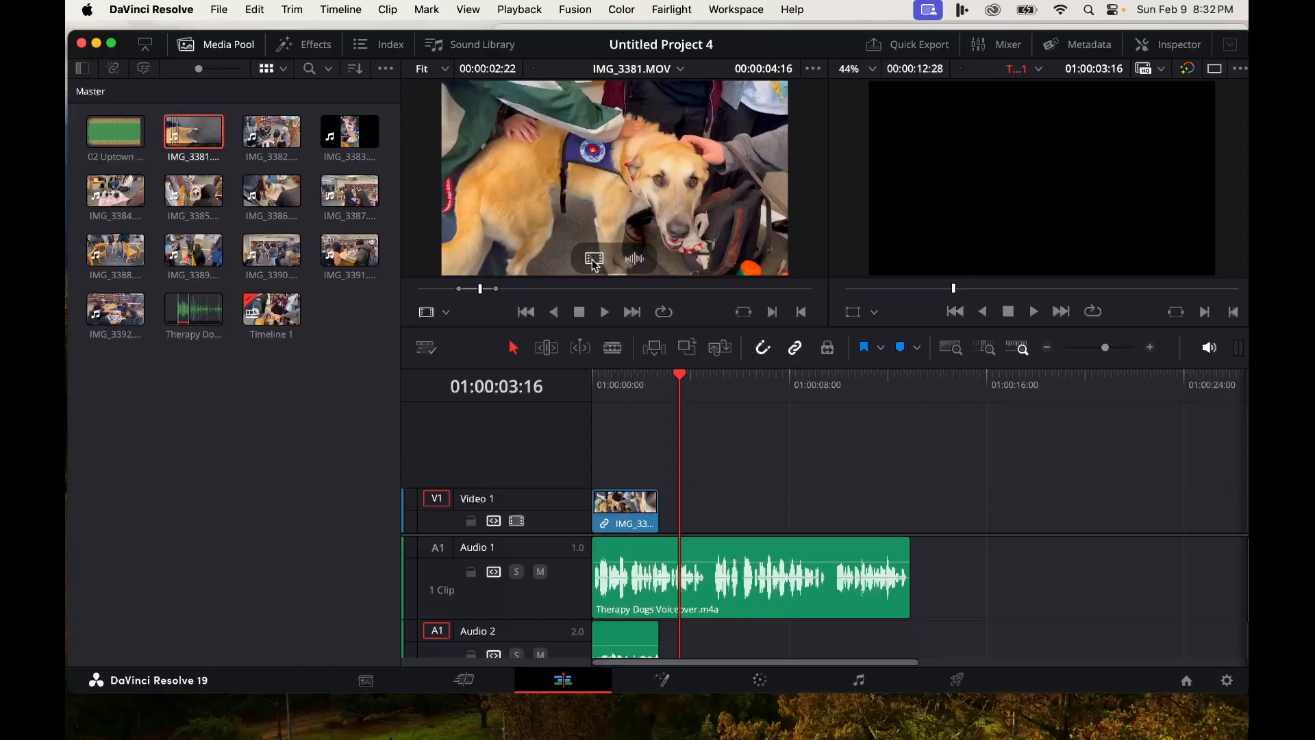
pyautogui.click(630, 519)
pyautogui.press('Delete')
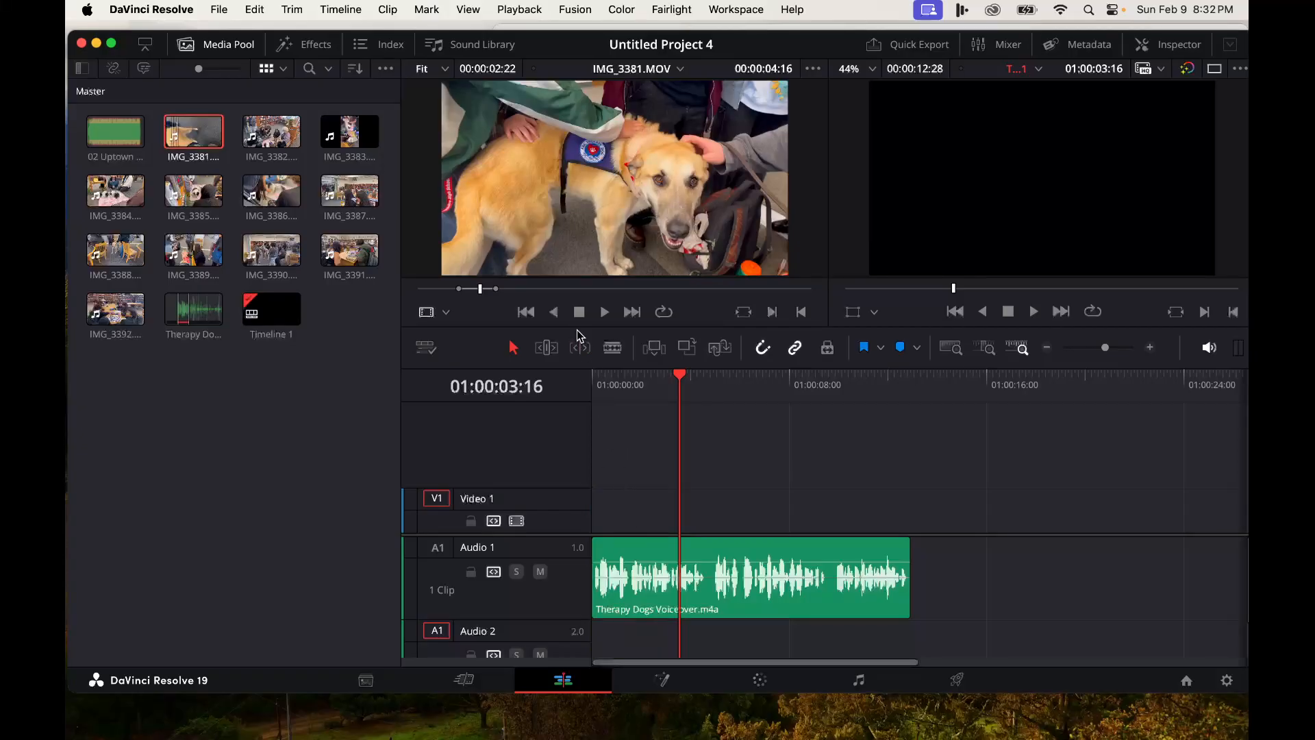
# - Drag only the video of the marked IMG_3381 range onto Video 1 at the timeline start and move the playhead to its end
pyautogui.moveTo(581, 259)
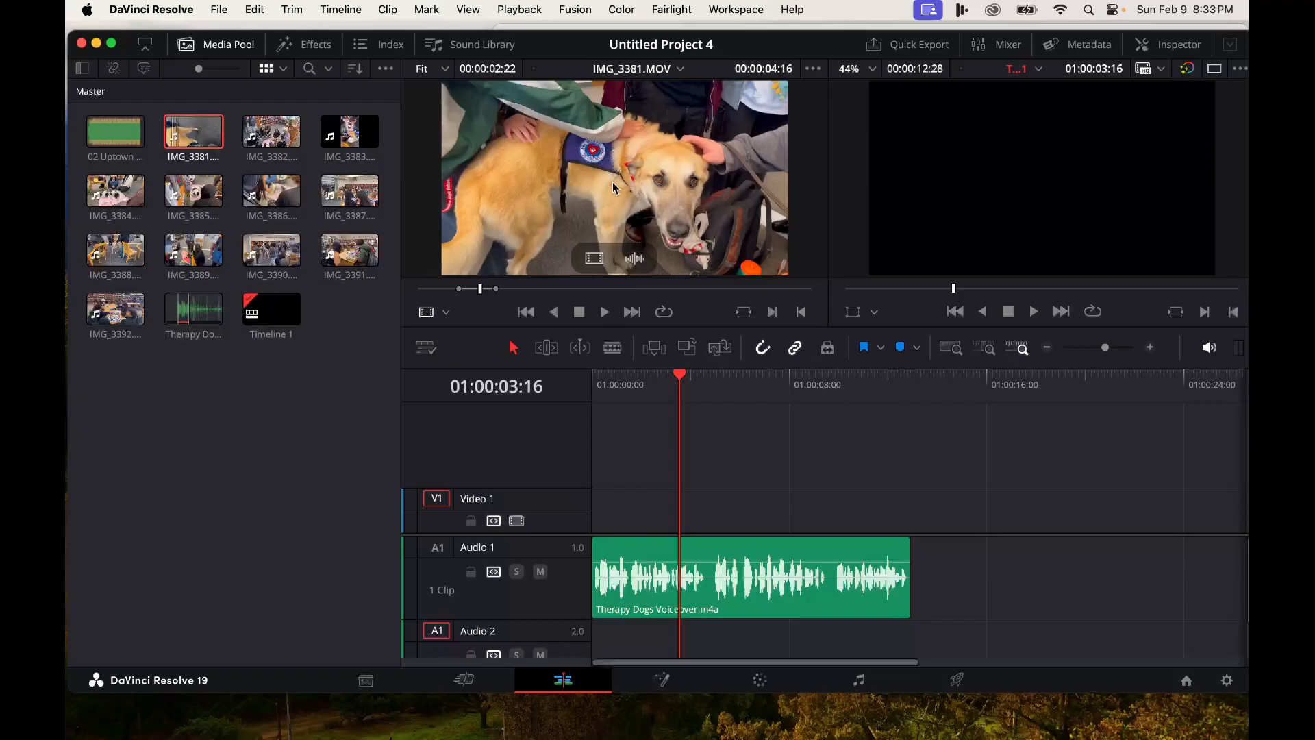
pyautogui.moveTo(594, 258); pyautogui.dragTo(629, 526)
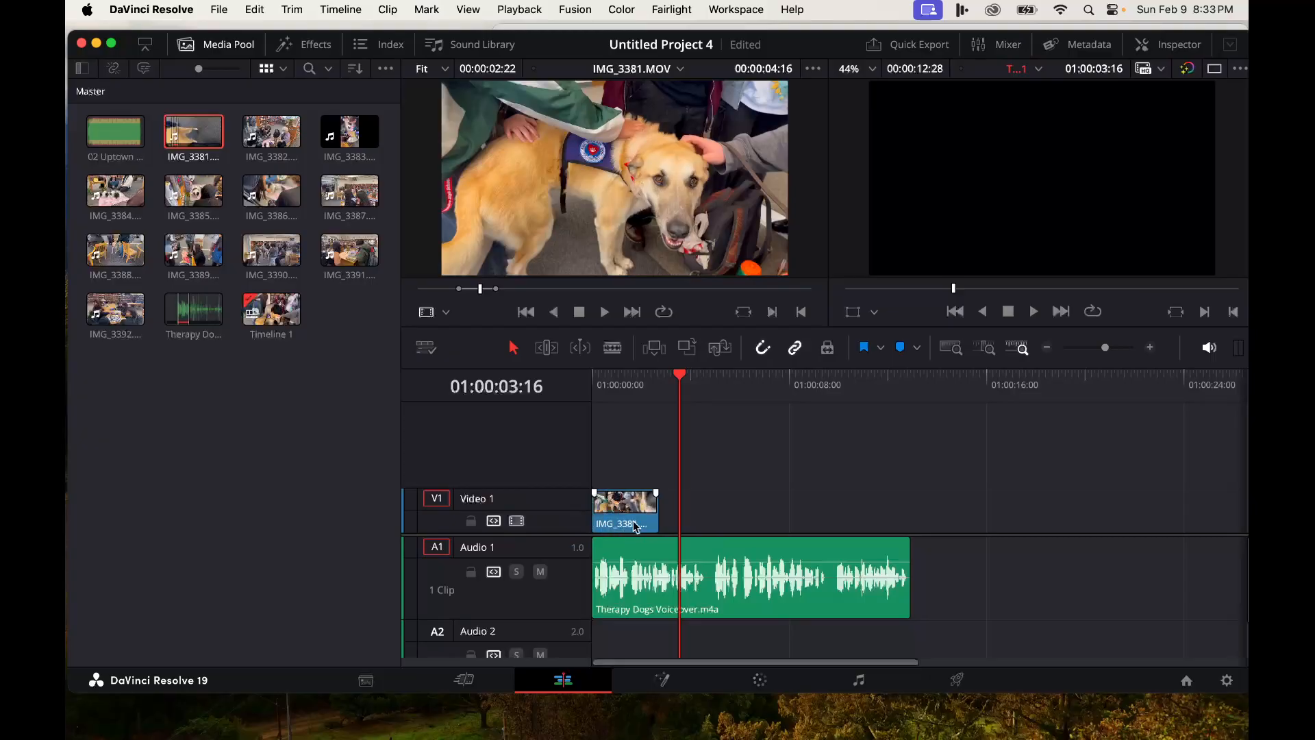
pyautogui.moveTo(688, 378); pyautogui.dragTo(660, 379)
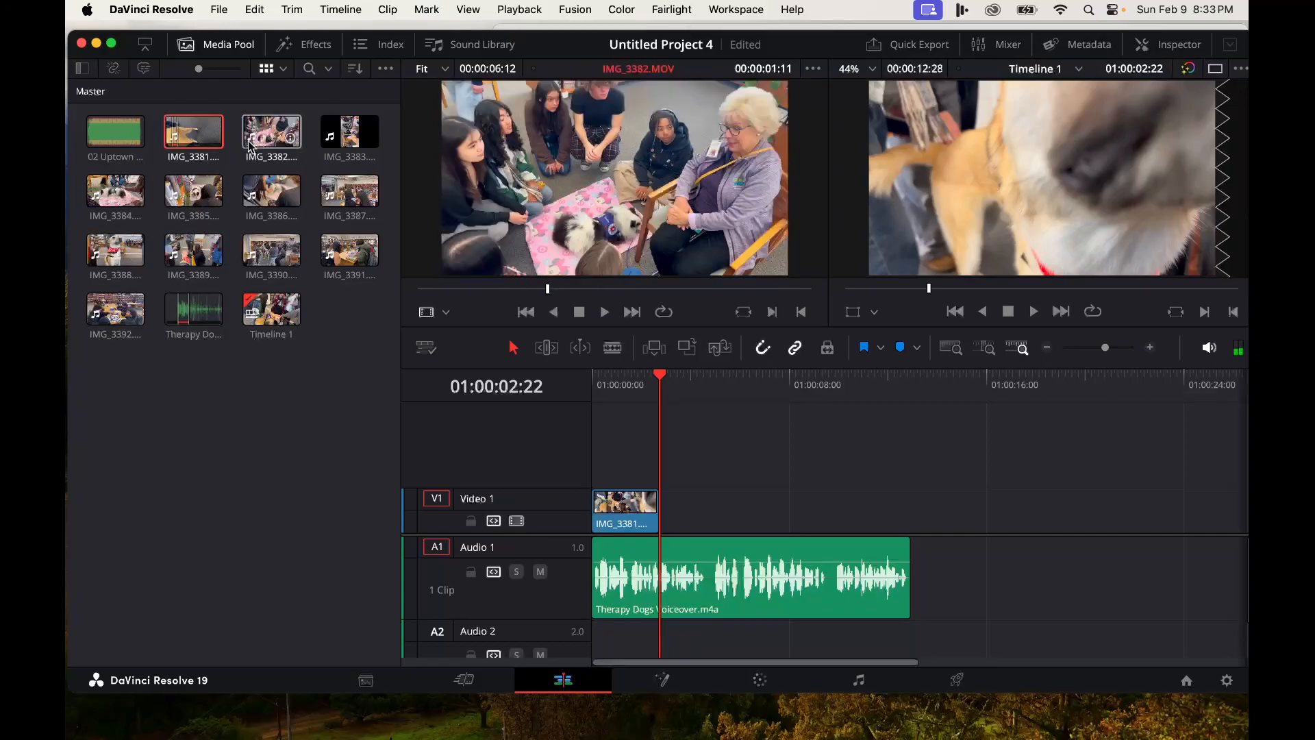
# - Open IMG_3384.MOV in the source viewer, preview it and mark an out point
pyautogui.doubleClick(125, 191)
pyautogui.moveTo(433, 290); pyautogui.dragTo(603, 296)
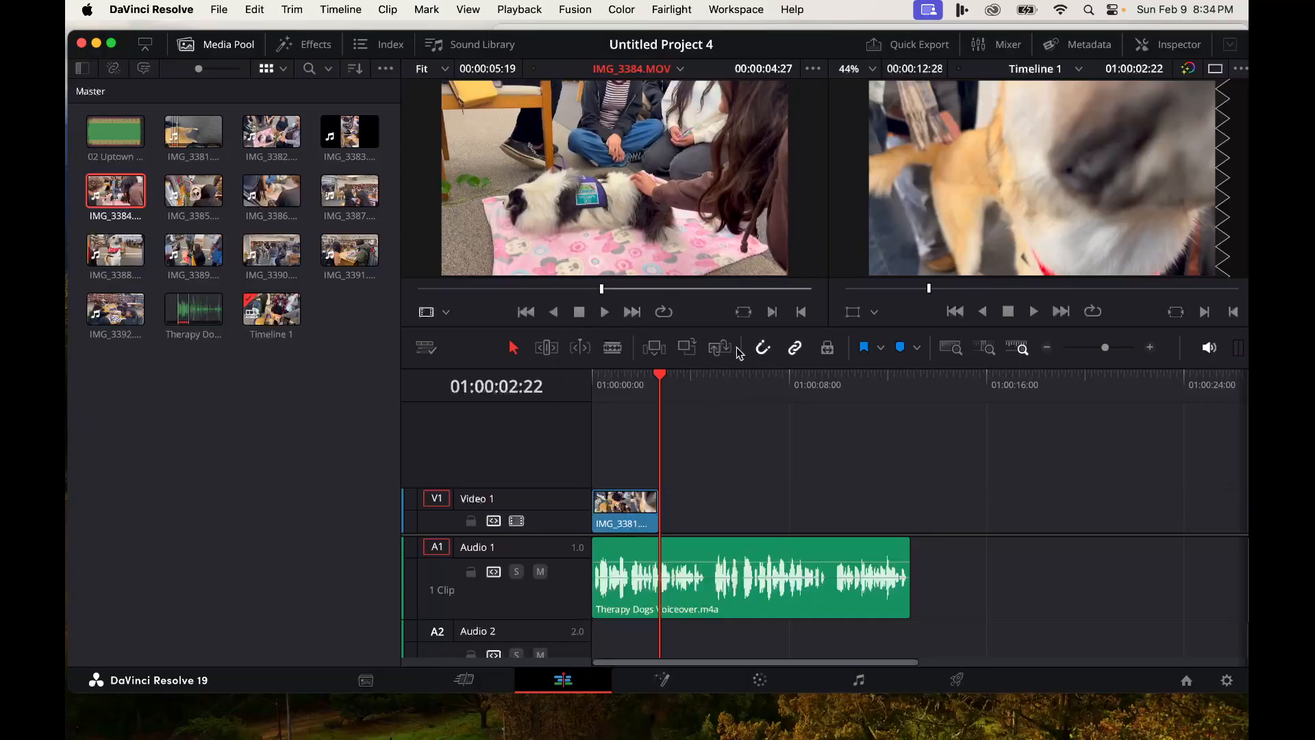
pyautogui.click(604, 313)
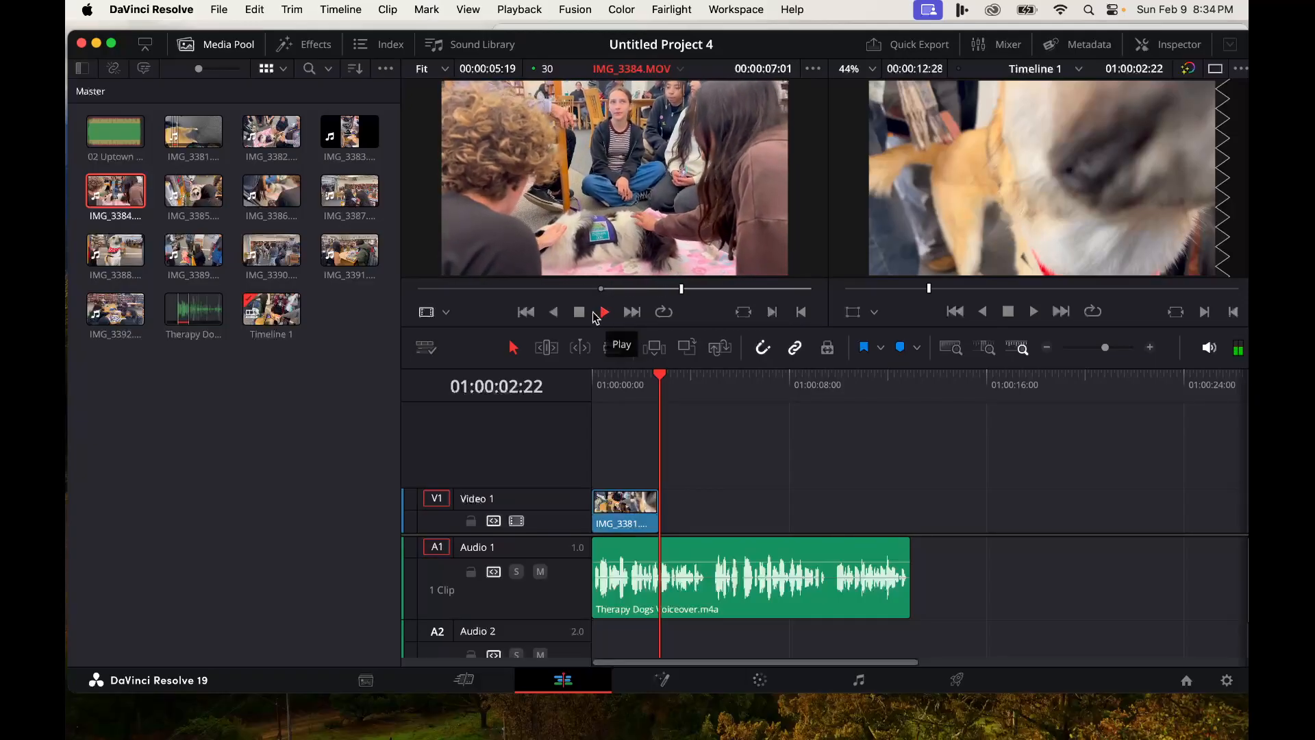
pyautogui.click(578, 313)
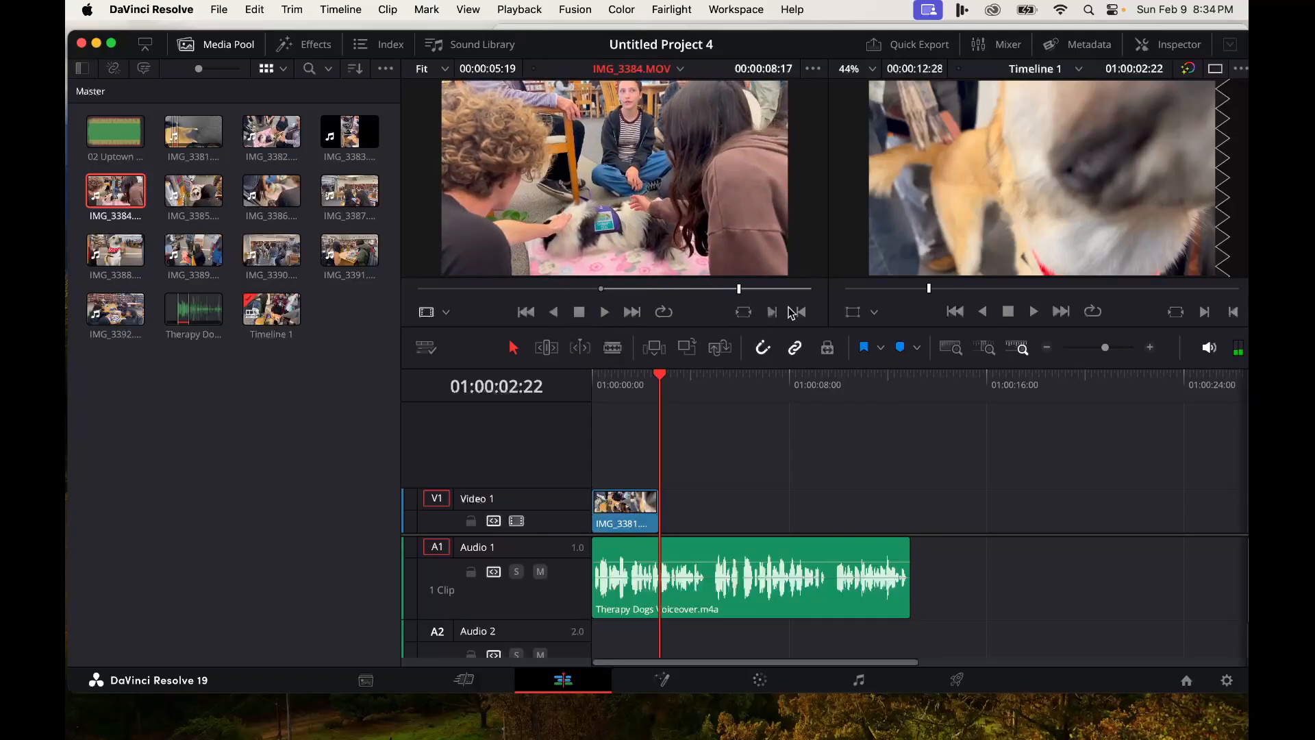
pyautogui.click(801, 312)
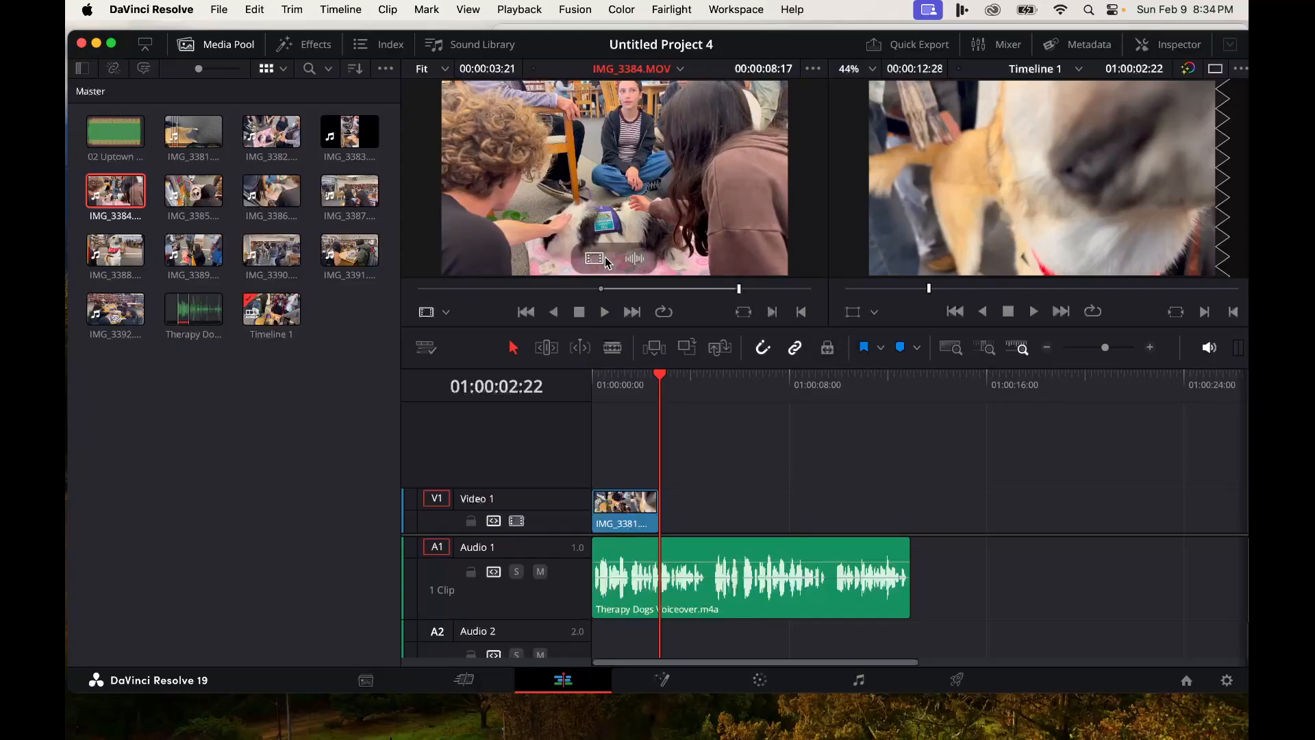
pyautogui.moveTo(596, 265)
pyautogui.mouseDown()
pyautogui.moveTo(720, 480)
pyautogui.moveTo(682, 510)
pyautogui.moveTo(640, 218)
pyautogui.moveTo(610, 255)
pyautogui.mouseUp()
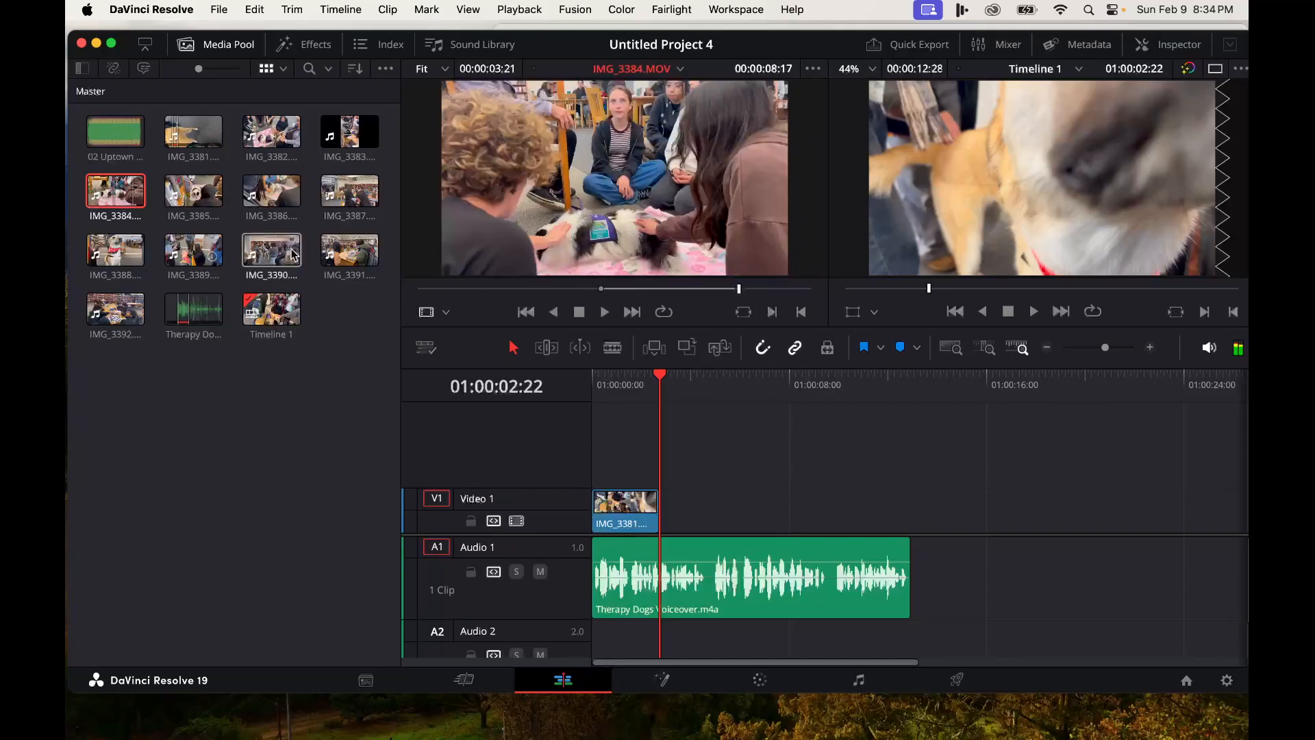
pyautogui.moveTo(539, 261)
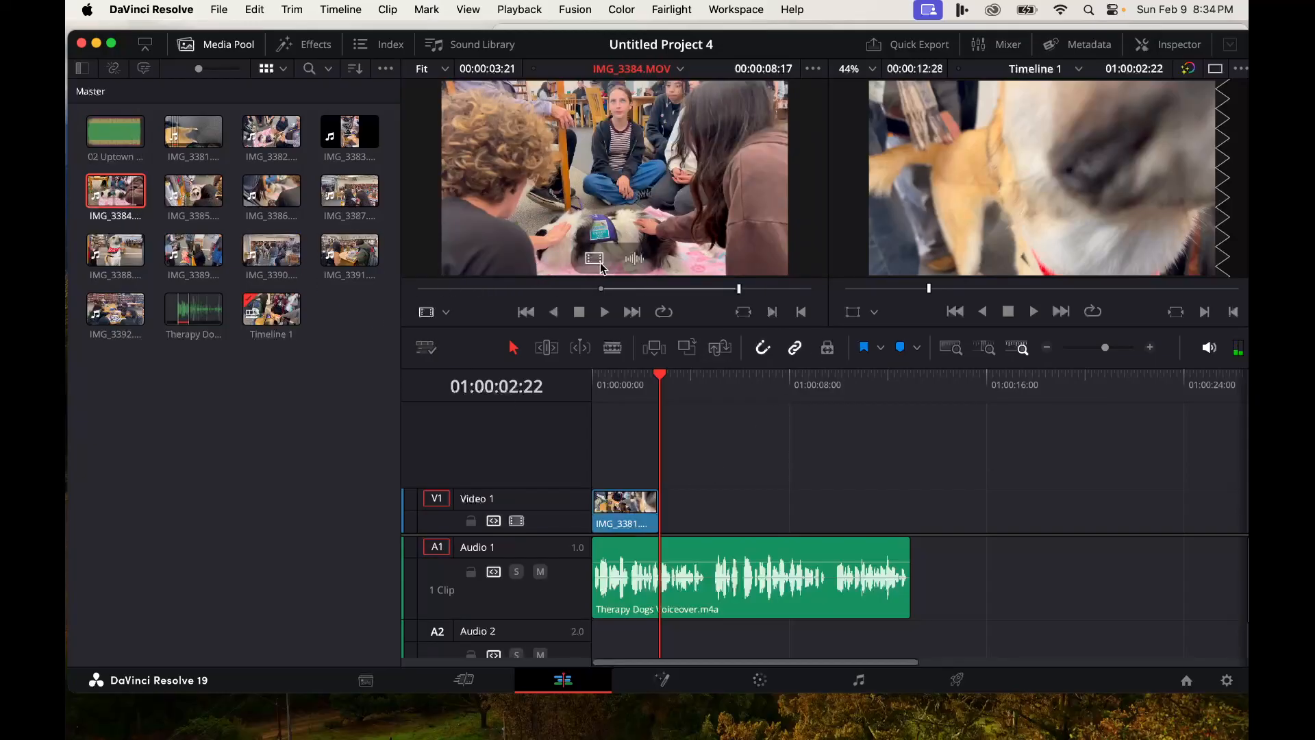
pyautogui.moveTo(124, 199)
pyautogui.mouseDown()
pyautogui.moveTo(650, 466)
pyautogui.moveTo(676, 522)
pyautogui.moveTo(685, 473)
pyautogui.moveTo(466, 380)
pyautogui.moveTo(120, 204)
pyautogui.mouseUp()
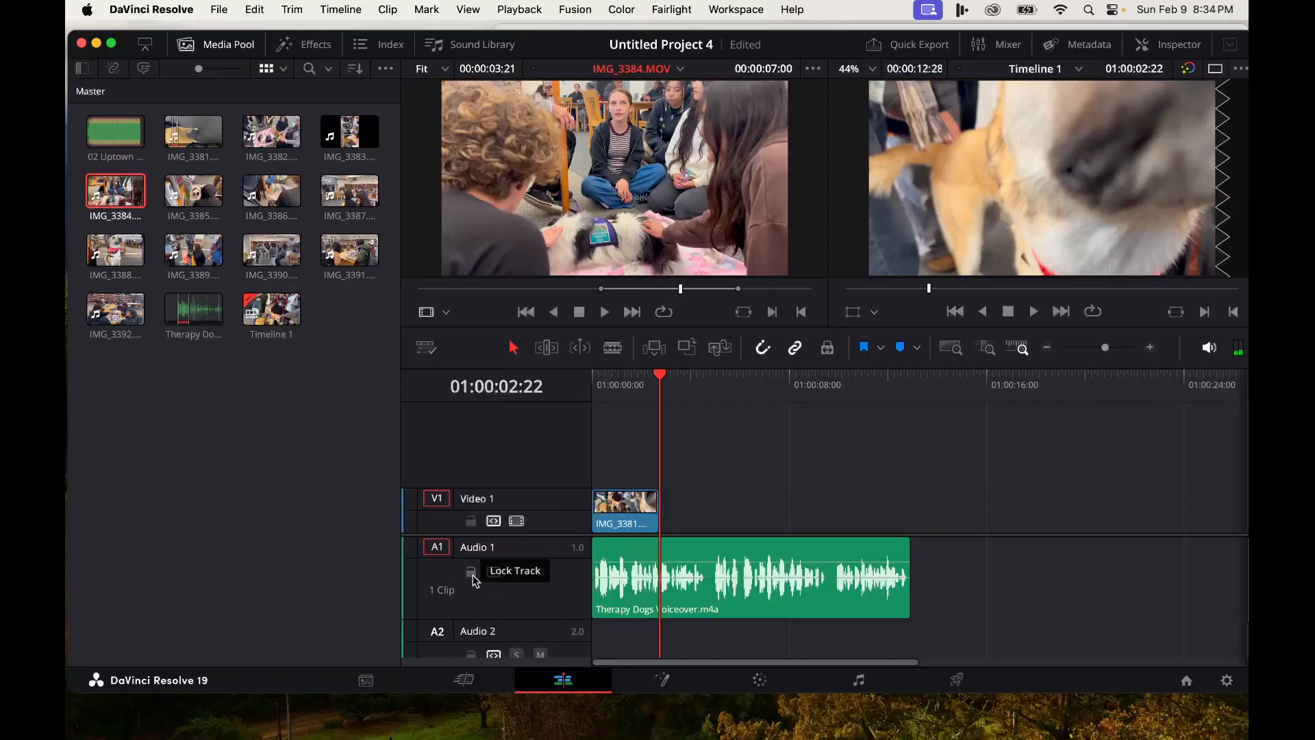
pyautogui.moveTo(127, 199)
pyautogui.mouseDown()
pyautogui.moveTo(603, 404)
pyautogui.moveTo(689, 520)
pyautogui.moveTo(668, 519)
pyautogui.moveTo(739, 473)
pyautogui.moveTo(726, 527)
pyautogui.moveTo(692, 466)
pyautogui.moveTo(113, 199)
pyautogui.mouseUp()
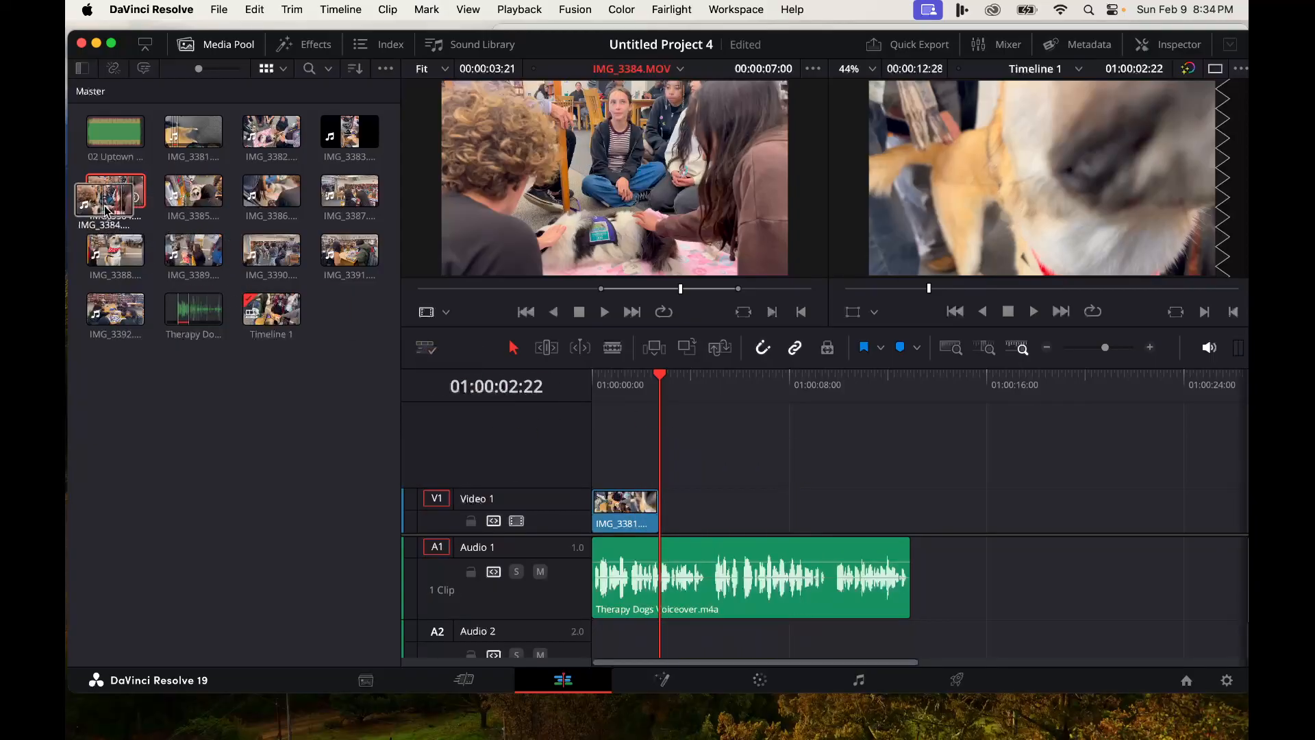
# - Lock the Audio 1 track and add IMG_3384 from the media pool after IMG_3381, its audio landing on Audio 2
pyautogui.click(470, 571)
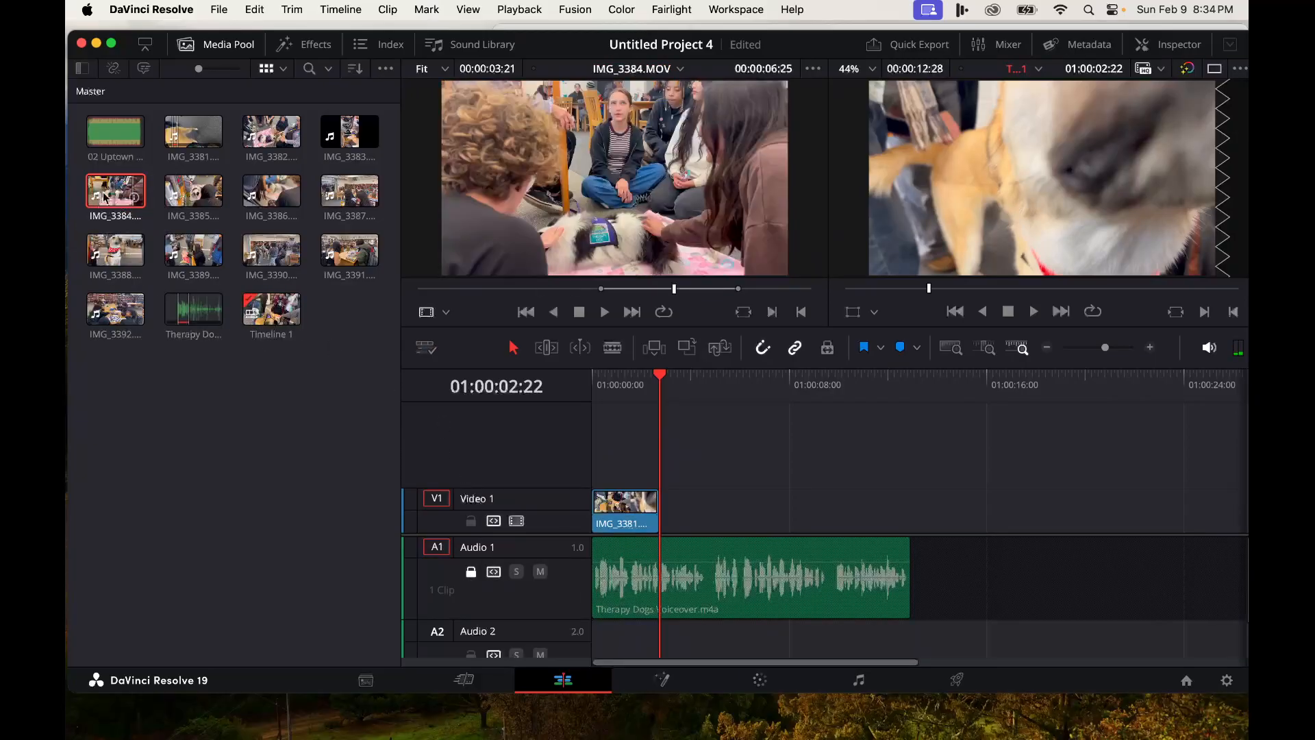
pyautogui.moveTo(115, 192); pyautogui.dragTo(690, 545)
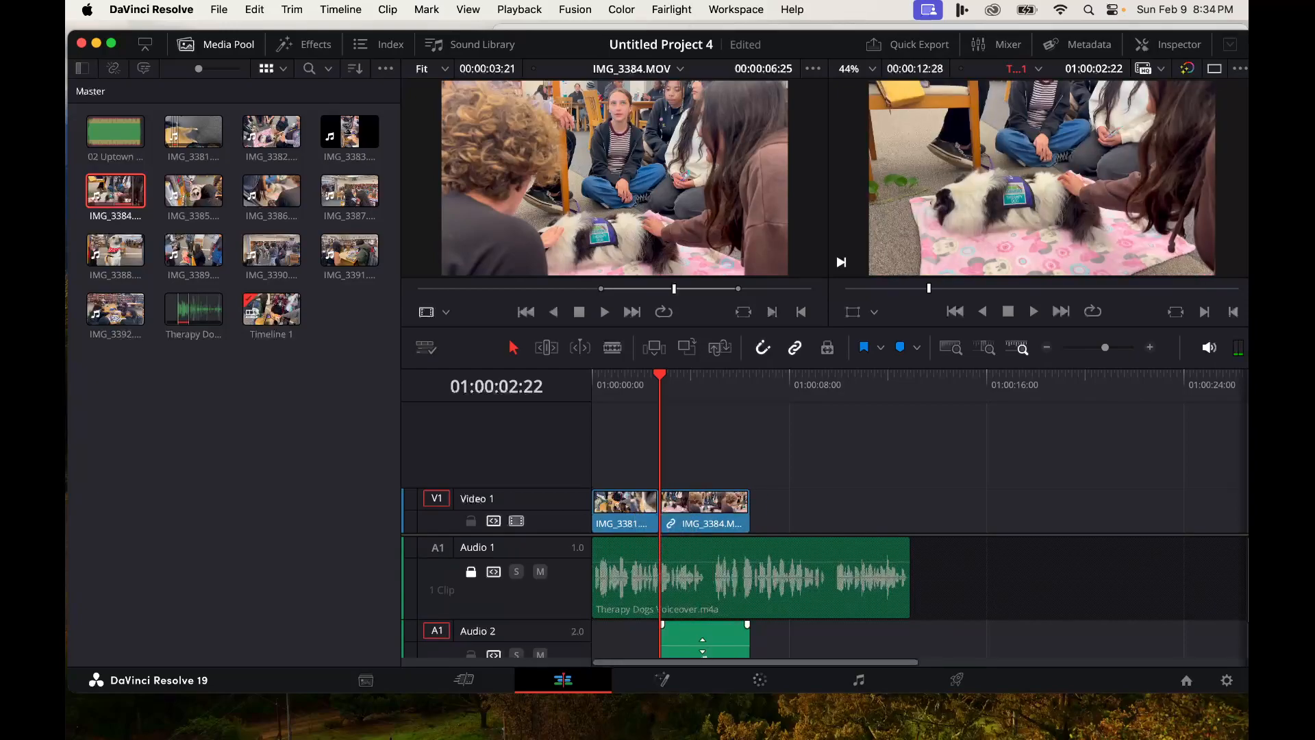
# - Play back the edit and raise the IMG_3384 audio clip's volume on Audio 2 to about 11 dB
pyautogui.press('space')
pyautogui.press('space')
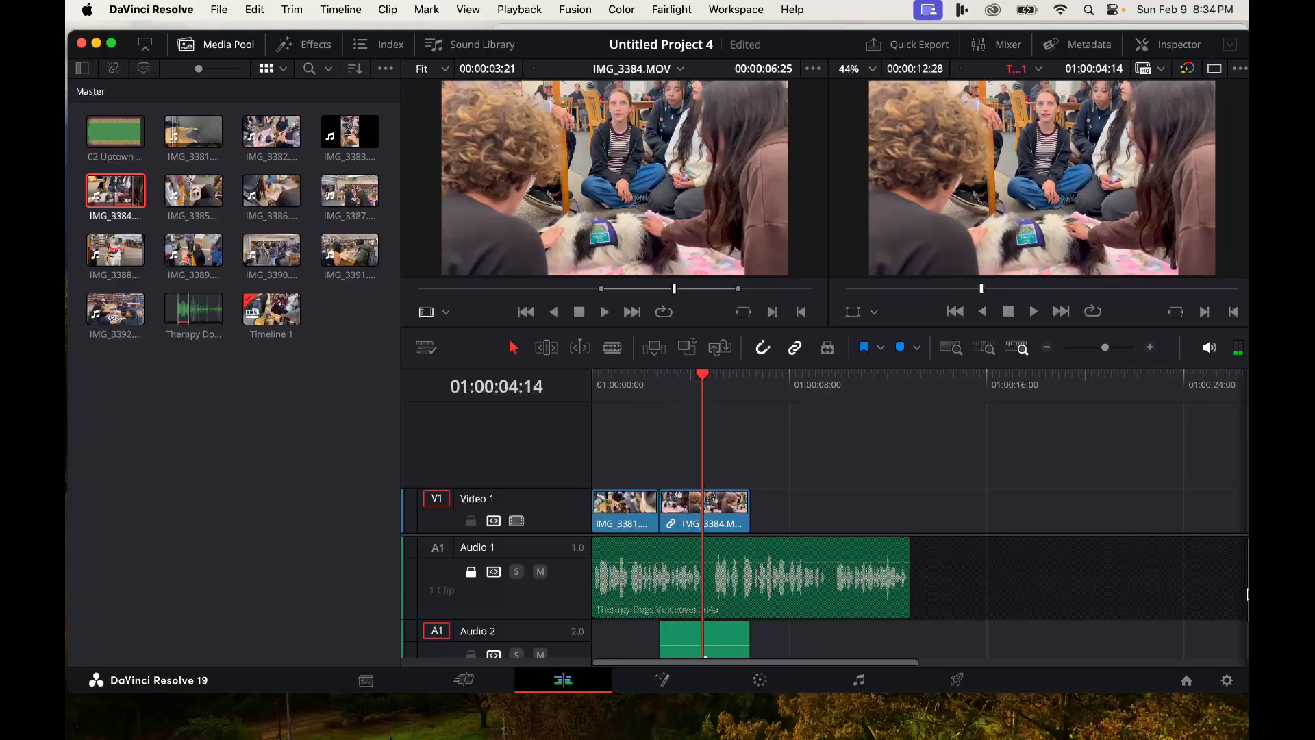
pyautogui.scroll(-1, 1245, 598)
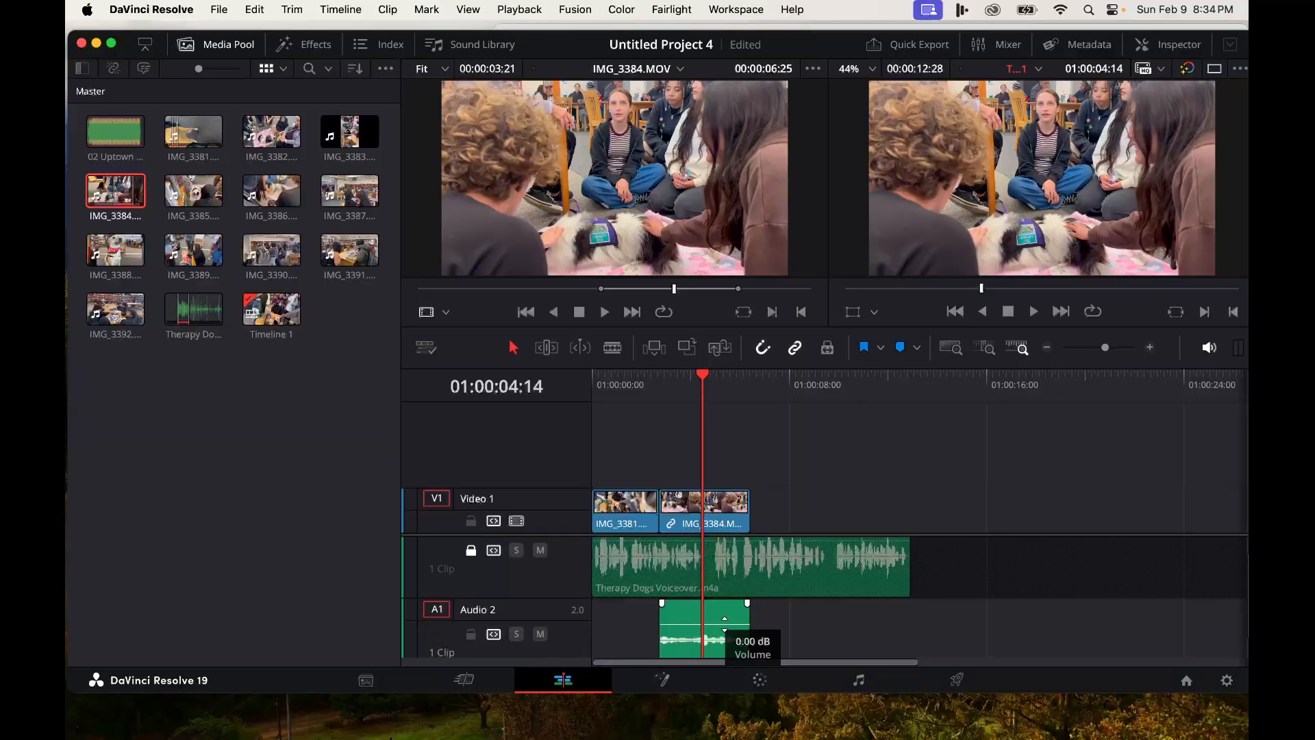
pyautogui.moveTo(724, 624); pyautogui.dragTo(721, 631)
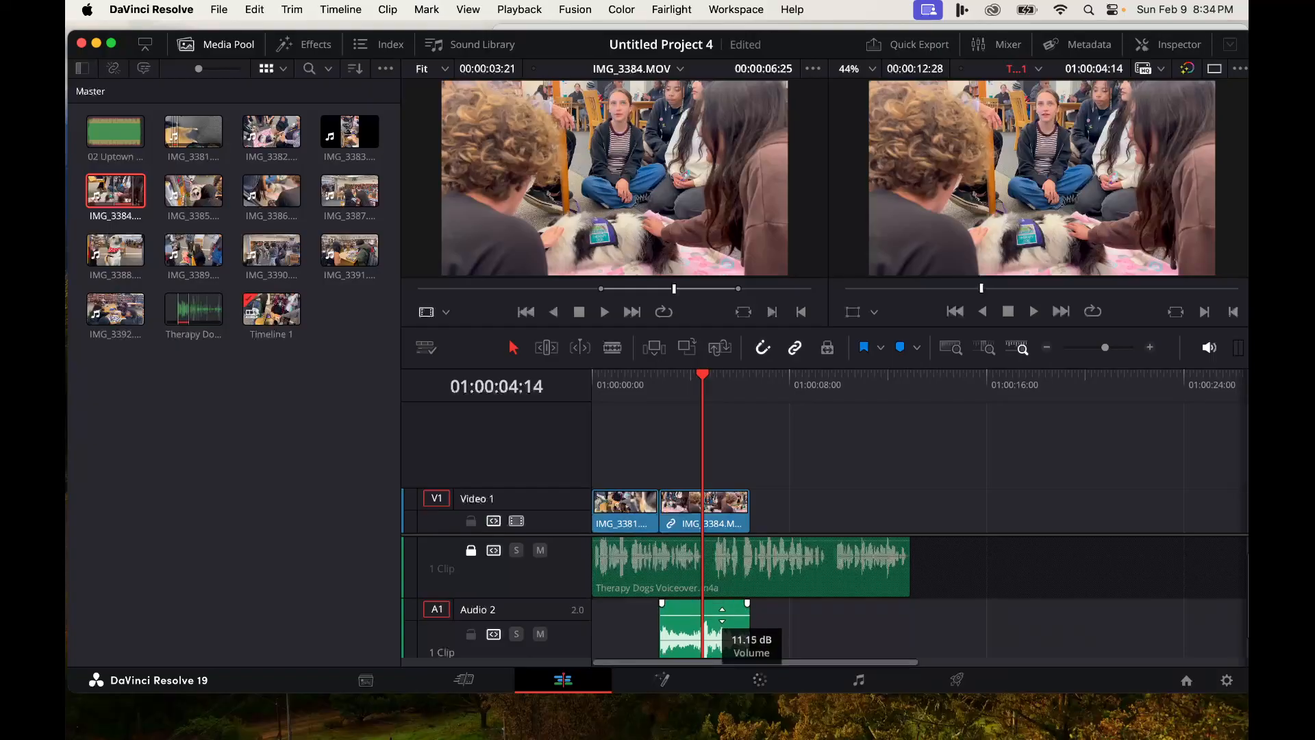
pyautogui.moveTo(713, 705); pyautogui.dragTo(710, 716)
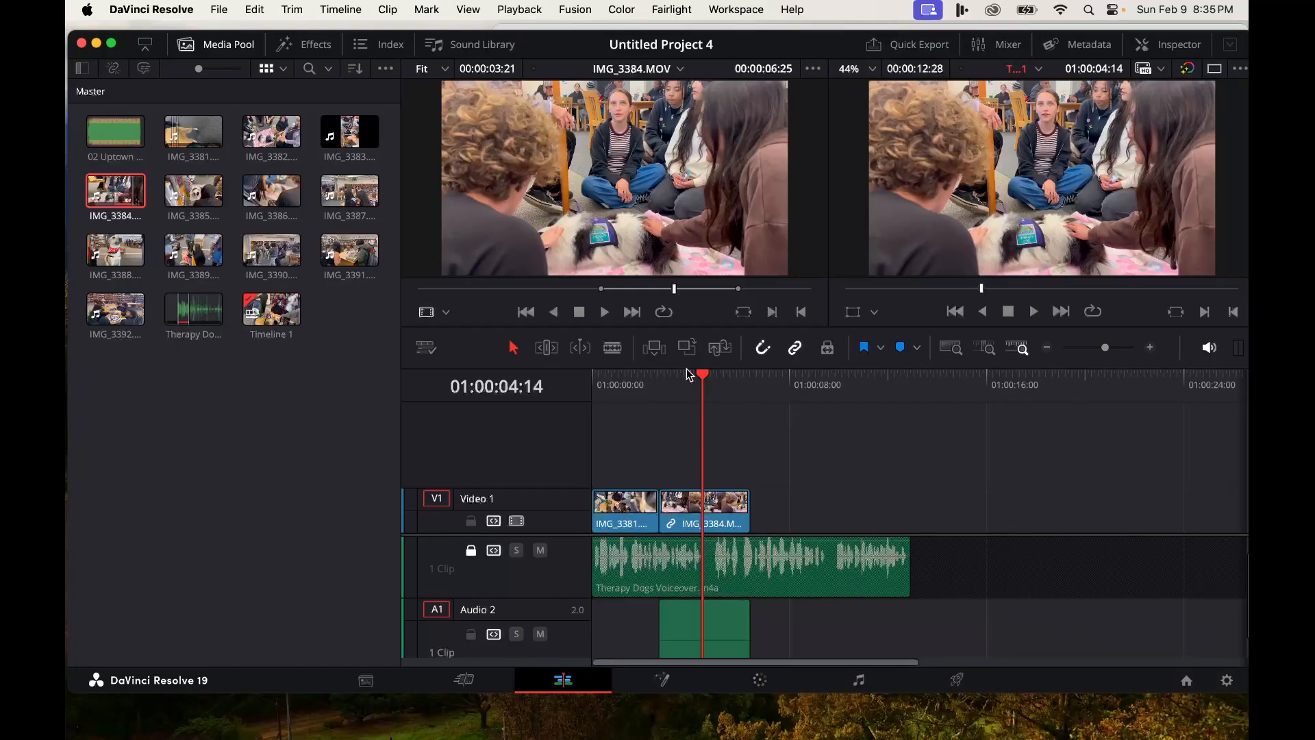
pyautogui.moveTo(707, 381); pyautogui.dragTo(748, 384)
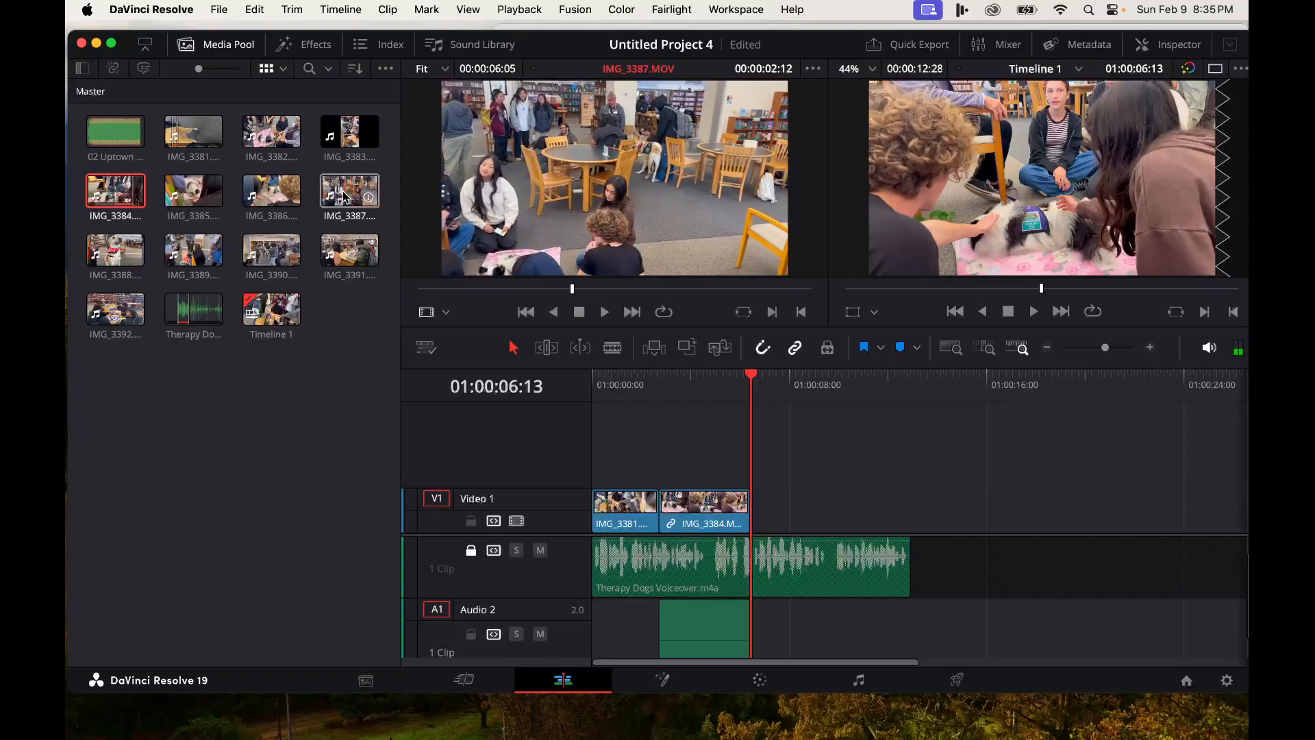
# - Open IMG_3390 in the source viewer, mark a range and drag only its video onto Video 2 at the timeline start
pyautogui.click(251, 254)
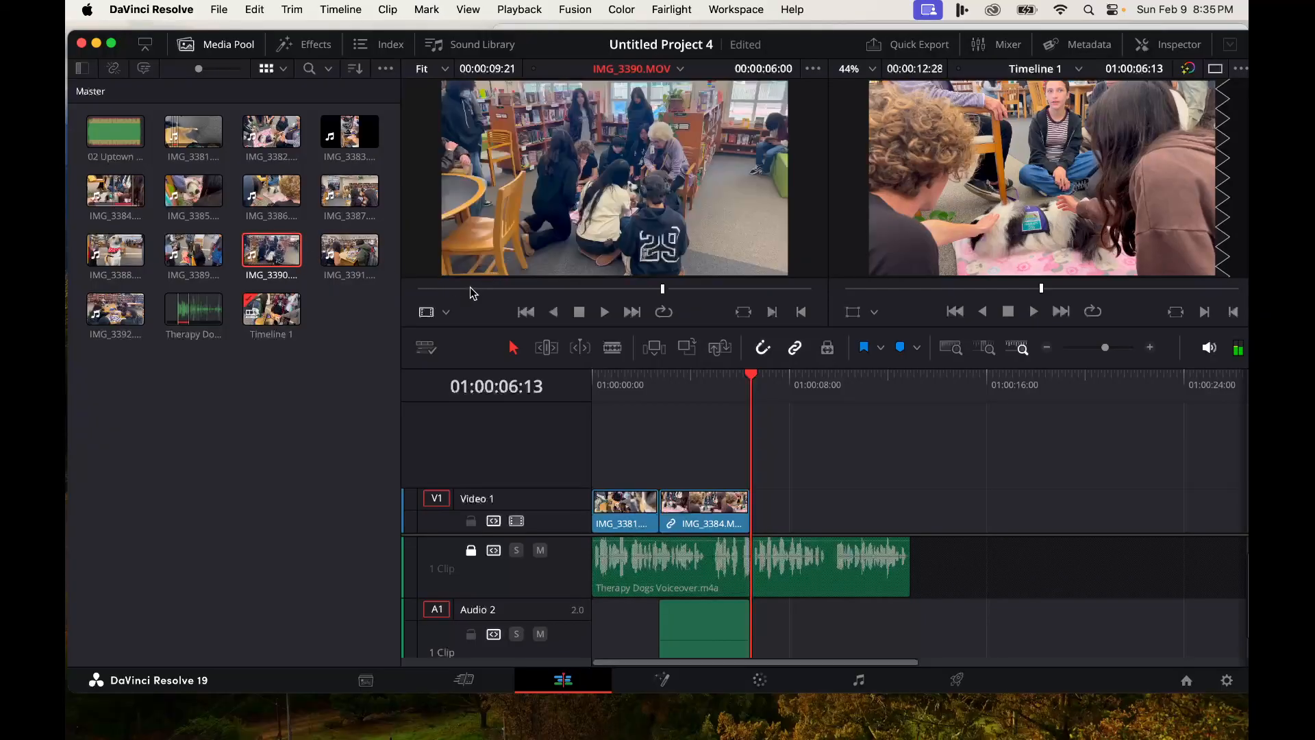
pyautogui.moveTo(440, 293); pyautogui.dragTo(465, 296)
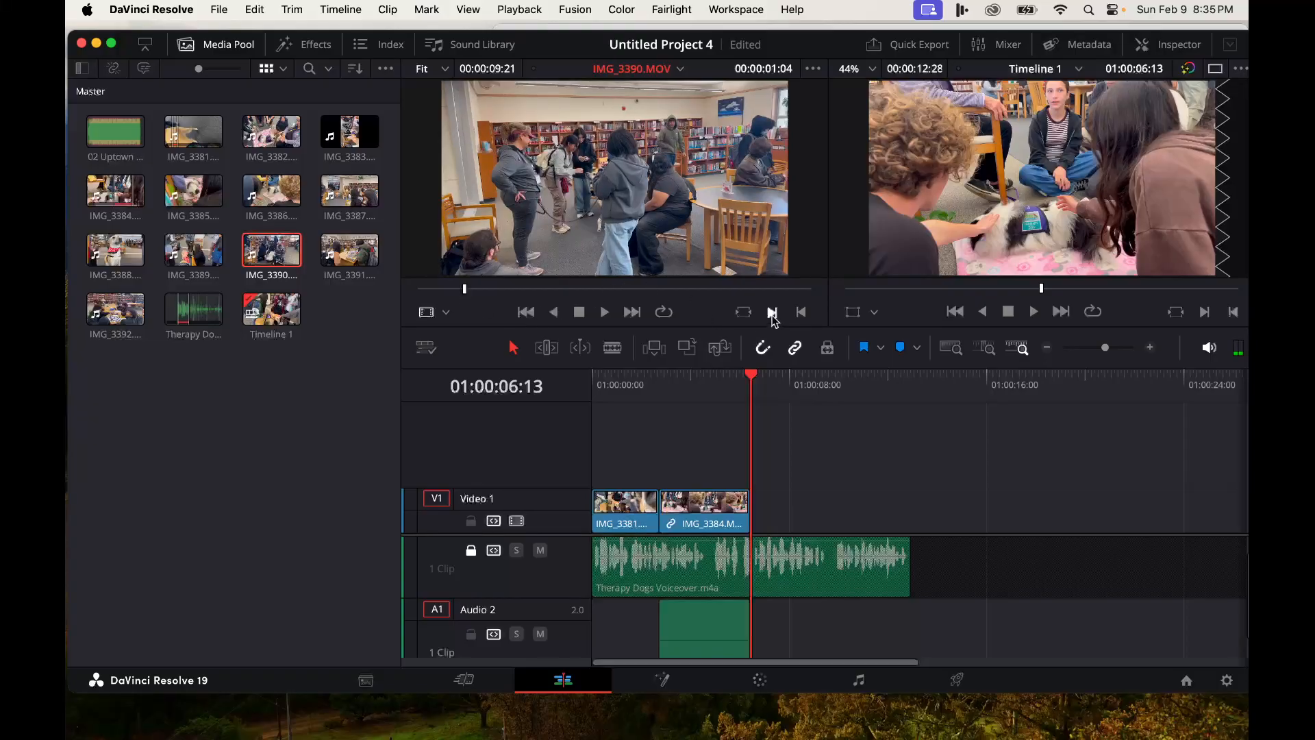
pyautogui.moveTo(468, 295); pyautogui.dragTo(643, 310)
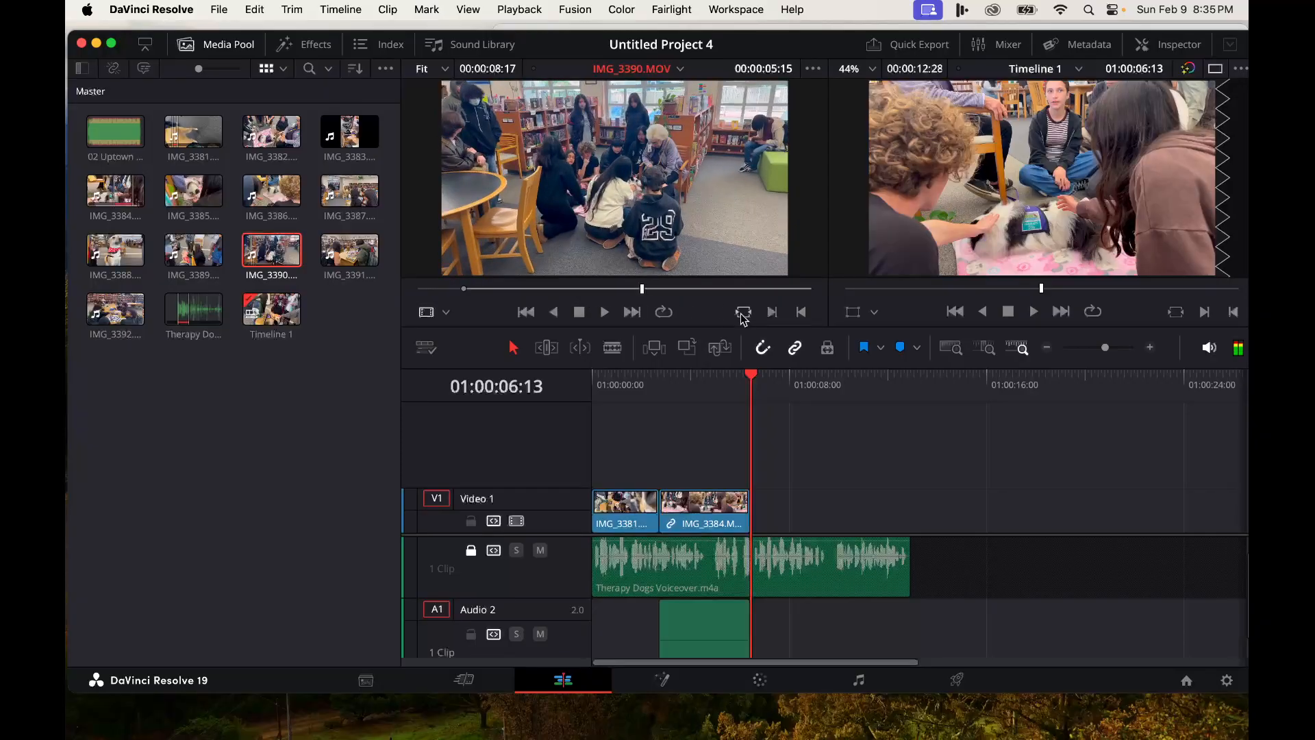
pyautogui.click(801, 313)
pyautogui.moveTo(690, 271)
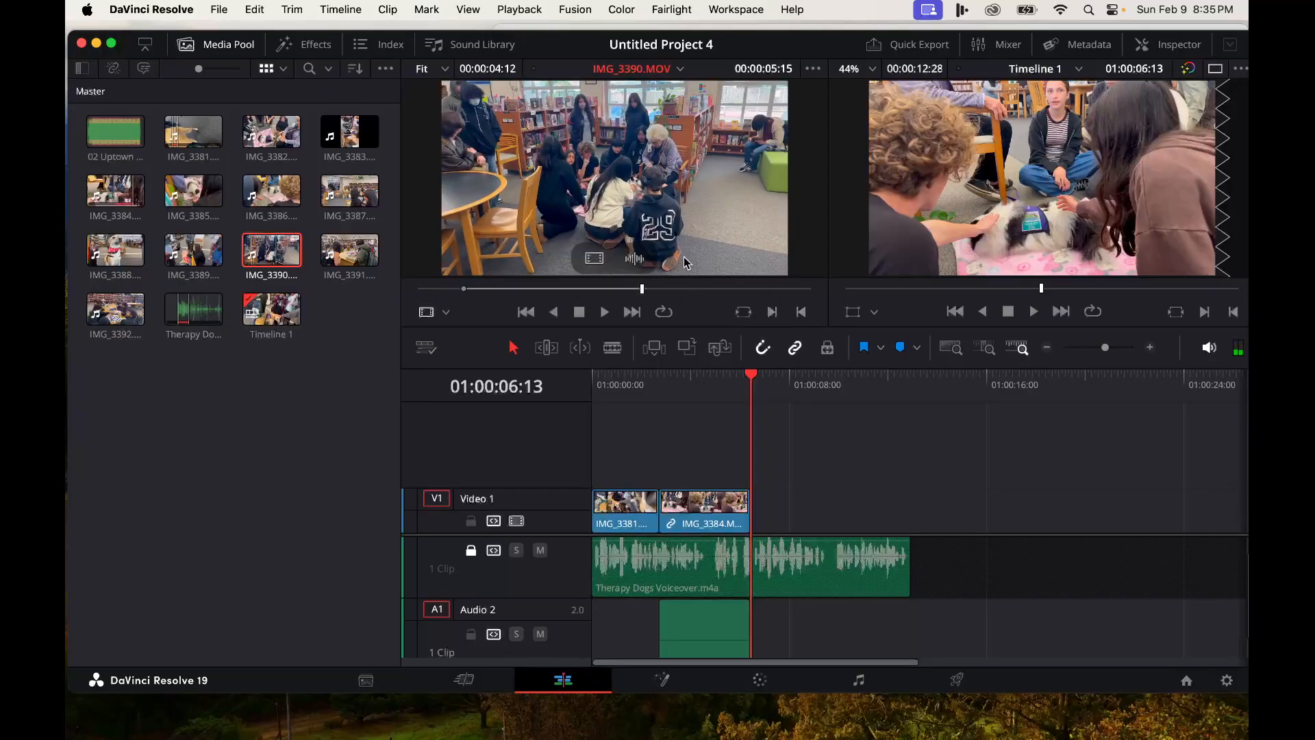
pyautogui.moveTo(594, 263); pyautogui.dragTo(649, 475)
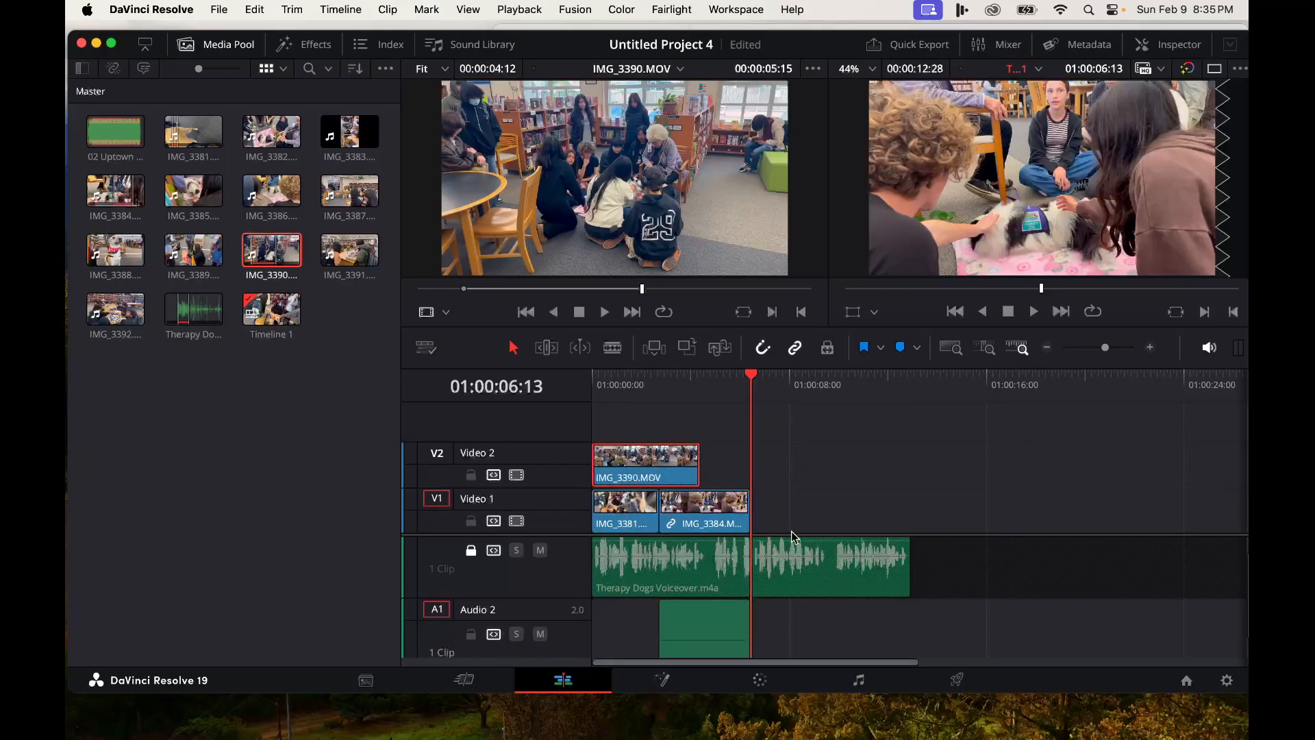
# - Shift IMG_3381 and IMG_3384 later and move IMG_3390 down onto Video 1 at the start, closing the gaps between clips
pyautogui.moveTo(716, 520); pyautogui.dragTo(848, 521)
pyautogui.moveTo(610, 520); pyautogui.dragTo(719, 523)
pyautogui.moveTo(644, 479); pyautogui.dragTo(646, 520)
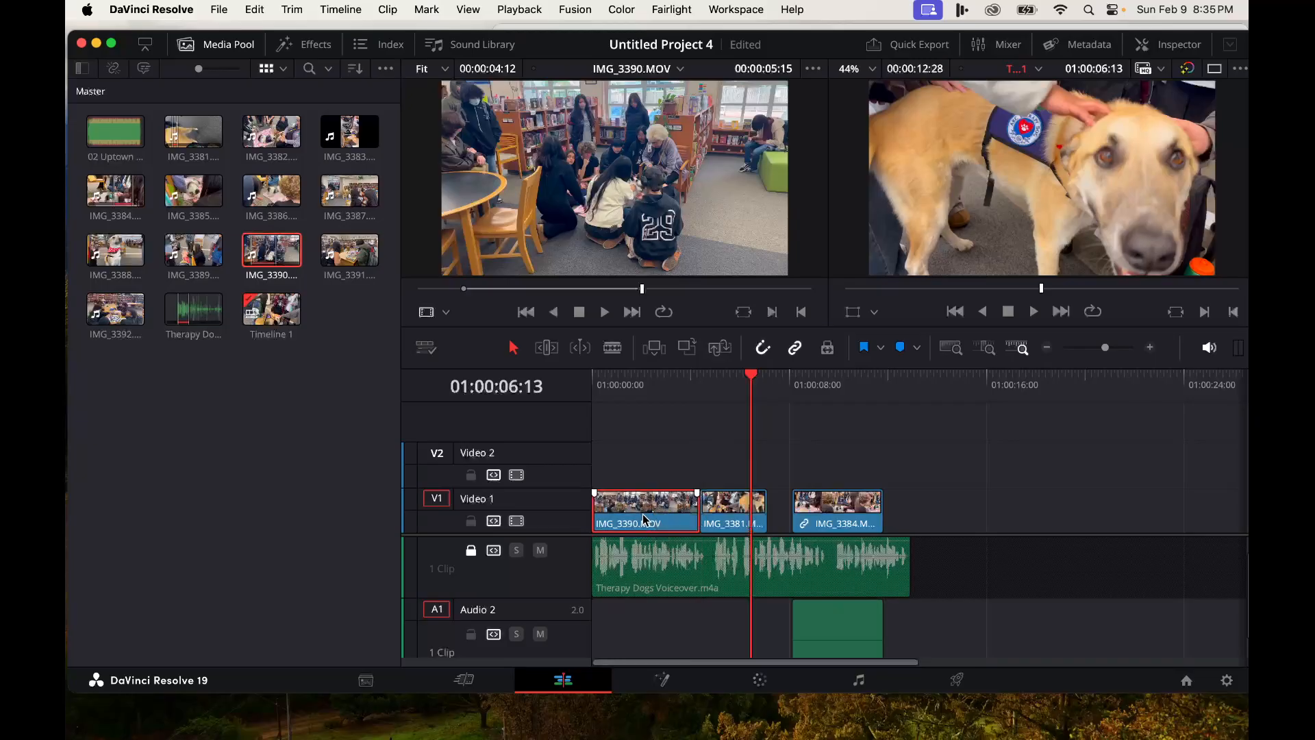
pyautogui.moveTo(823, 526); pyautogui.dragTo(805, 523)
# - Play the timeline from the start and trim IMG_3384's end back to the playhead at 01:00:10:08
pyautogui.moveTo(759, 381); pyautogui.dragTo(593, 381)
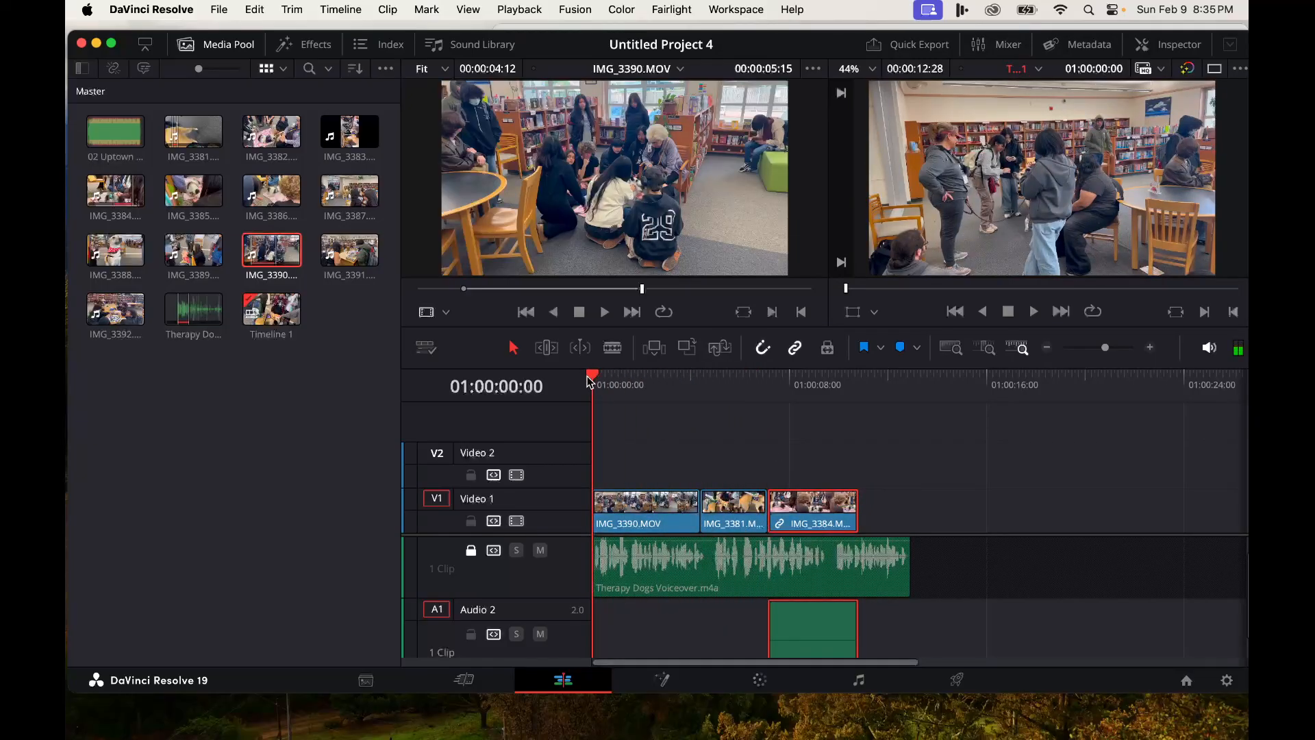
pyautogui.press('space')
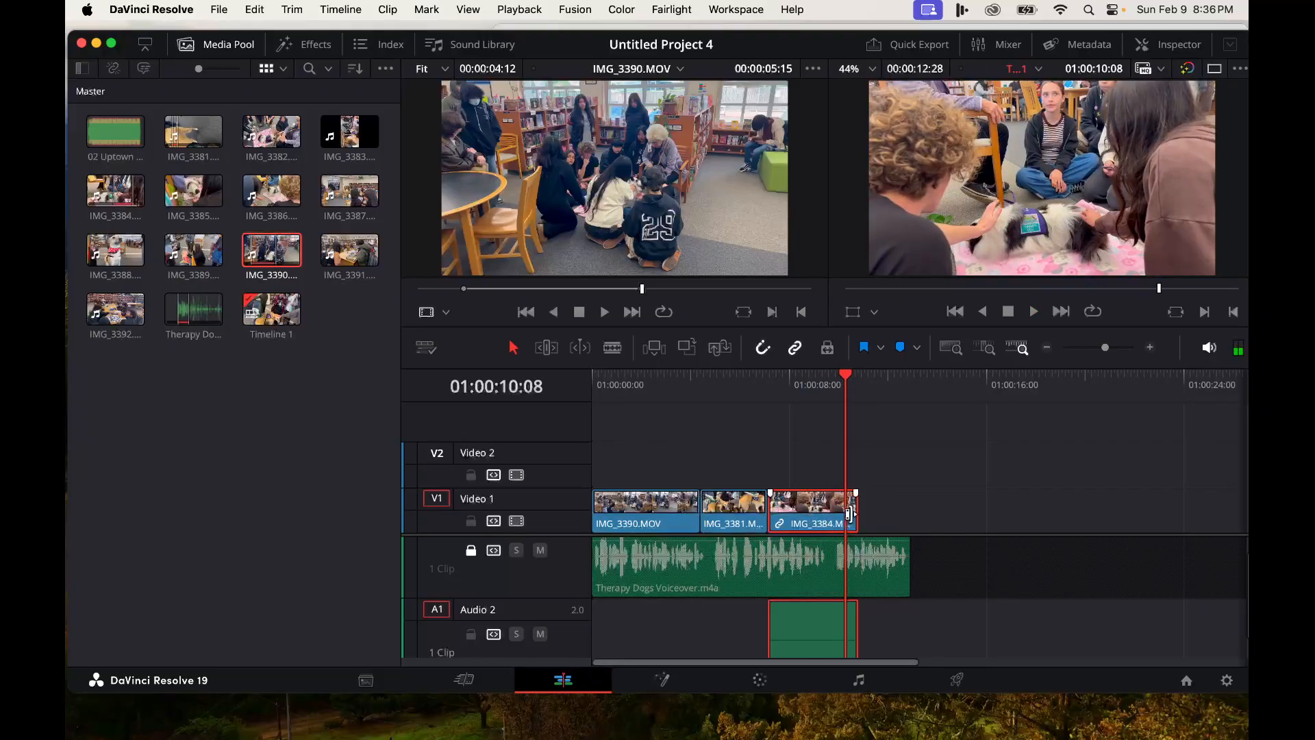
pyautogui.moveTo(851, 515); pyautogui.dragTo(843, 513)
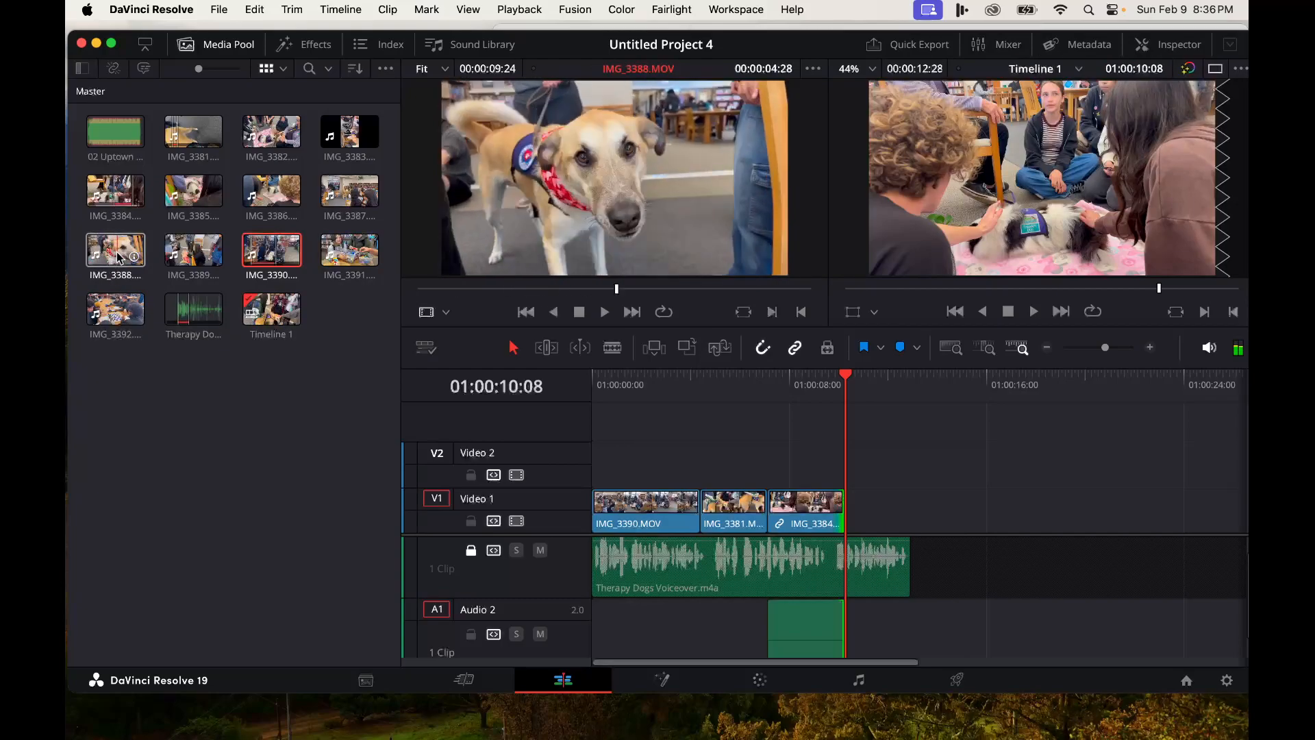
# - Open IMG_3389 in the source viewer and mark in and out points around the shot of the girl petting the dog
pyautogui.click(177, 258)
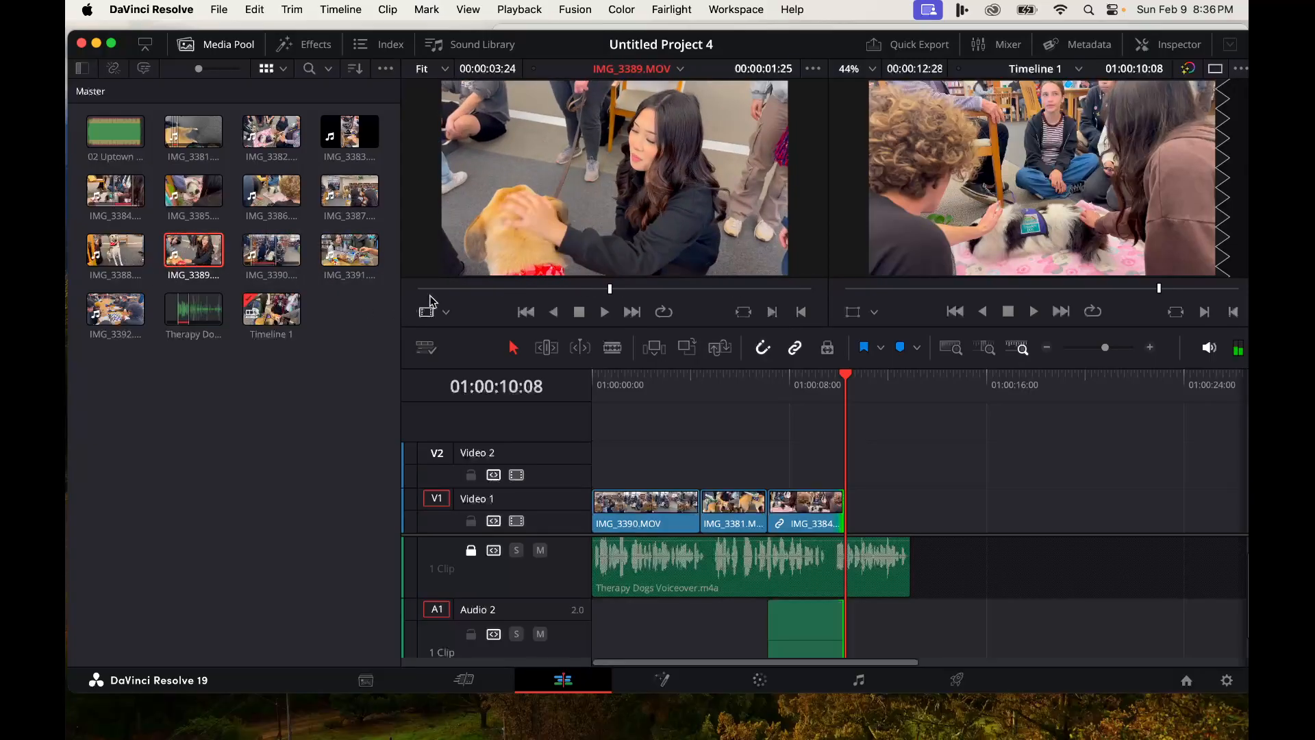
pyautogui.moveTo(444, 296); pyautogui.dragTo(528, 308)
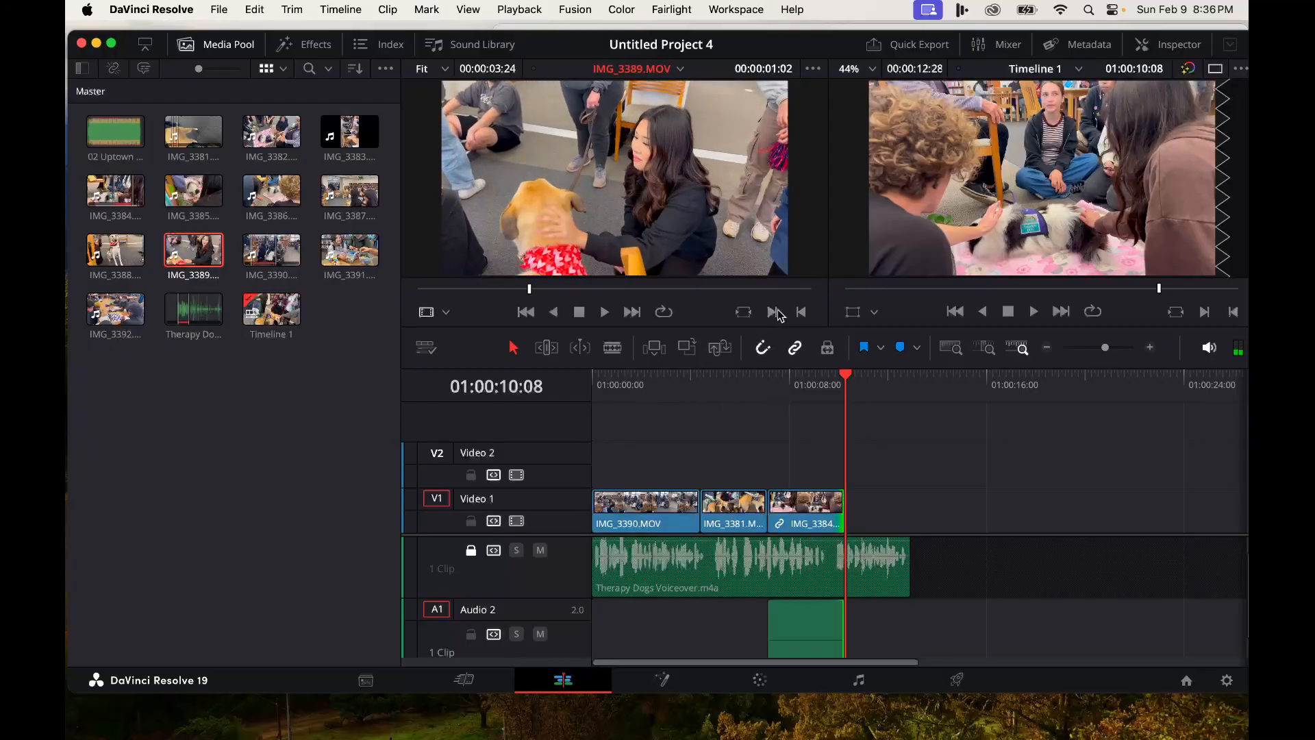
pyautogui.press('i')
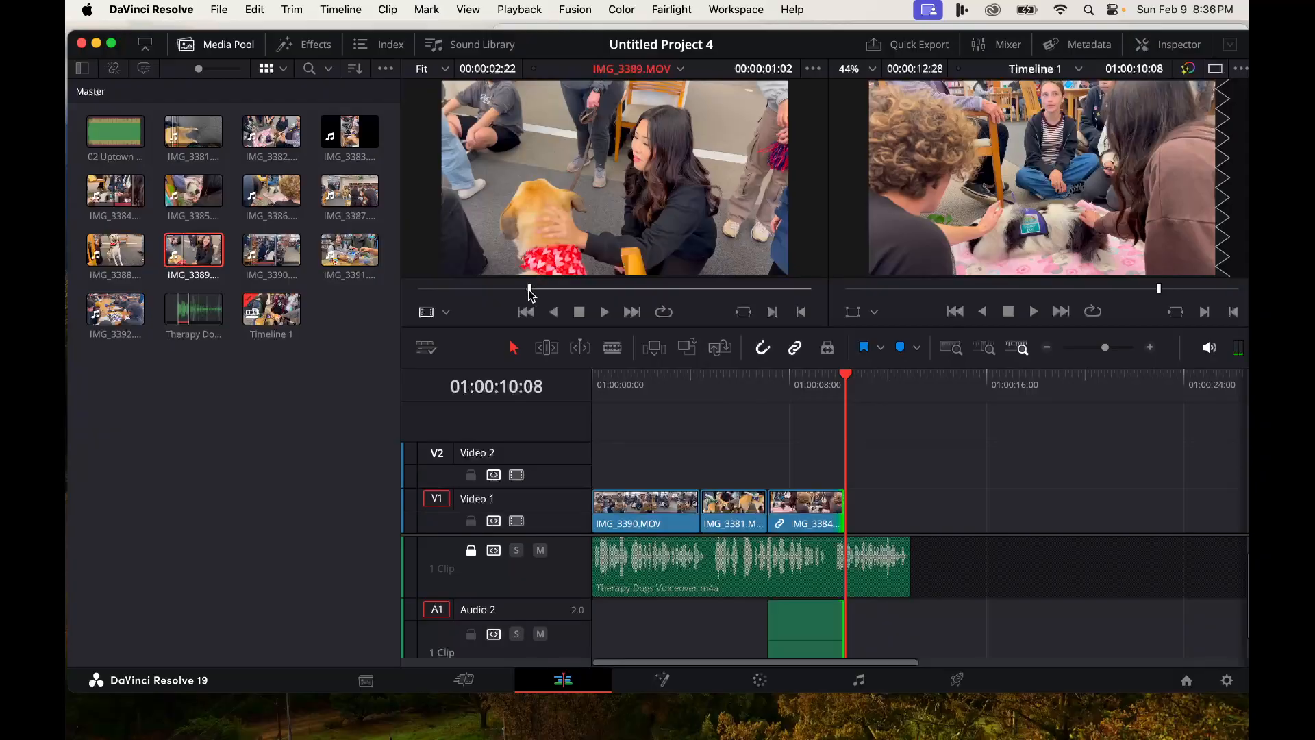
pyautogui.press('space')
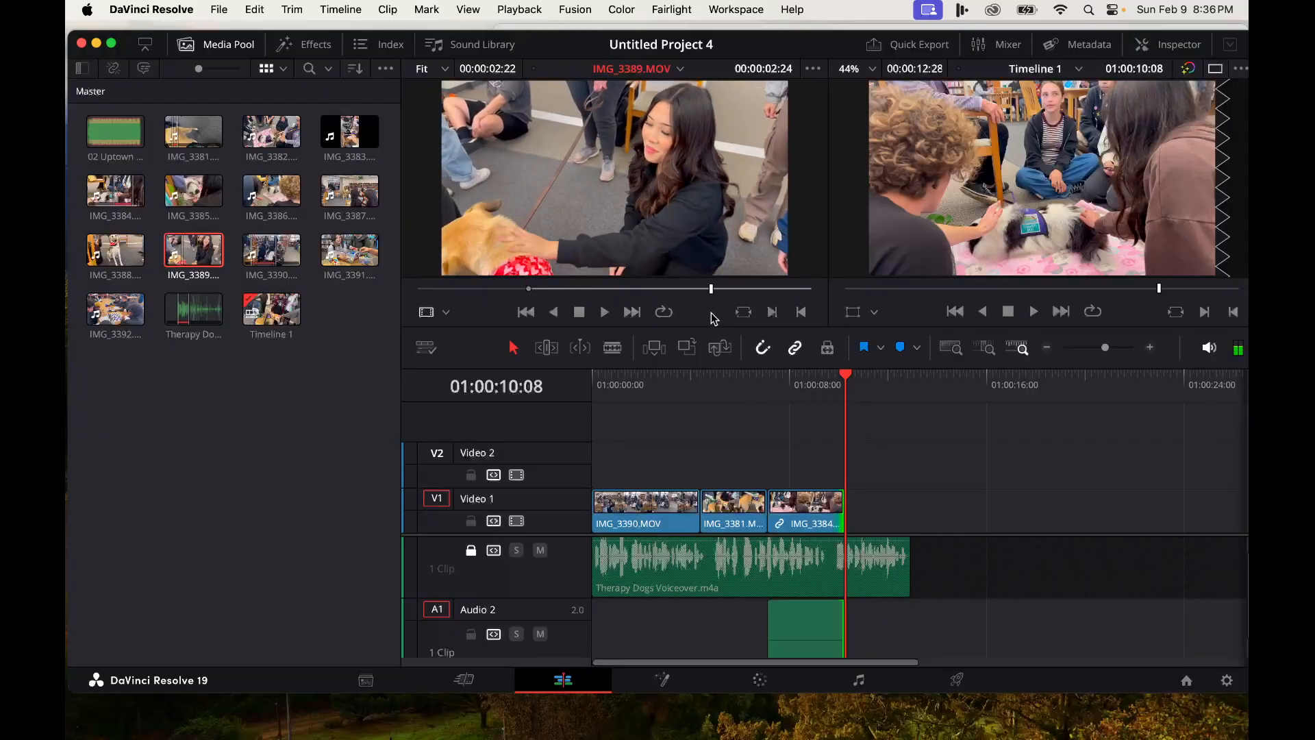
pyautogui.click(802, 313)
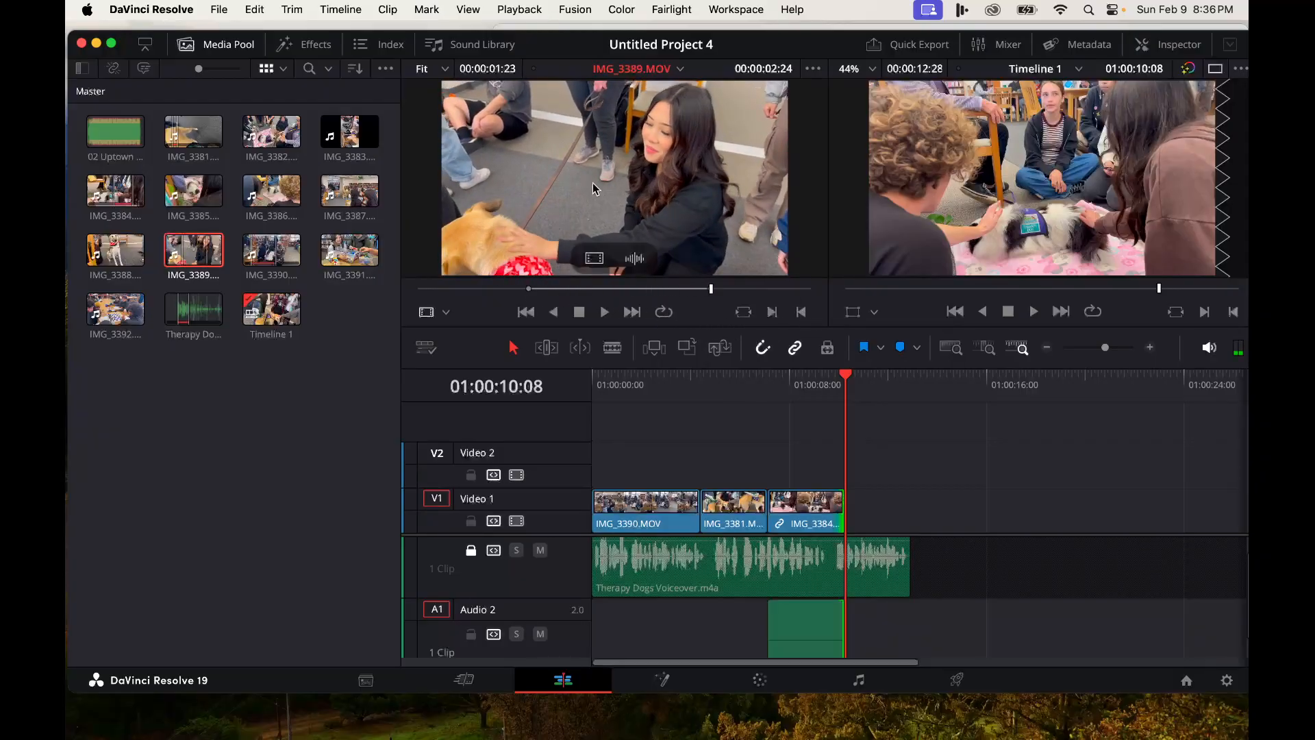
# - Append the marked IMG_3389 video to the end of Video 1 and trim its end back slightly
pyautogui.moveTo(590, 167)
pyautogui.mouseDown()
pyautogui.moveTo(899, 373)
pyautogui.moveTo(931, 505)
pyautogui.moveTo(705, 243)
pyautogui.moveTo(670, 181)
pyautogui.moveTo(594, 264)
pyautogui.moveTo(651, 274)
pyautogui.moveTo(895, 488)
pyautogui.moveTo(855, 510)
pyautogui.mouseUp()
pyautogui.moveTo(852, 506); pyautogui.dragTo(853, 507)
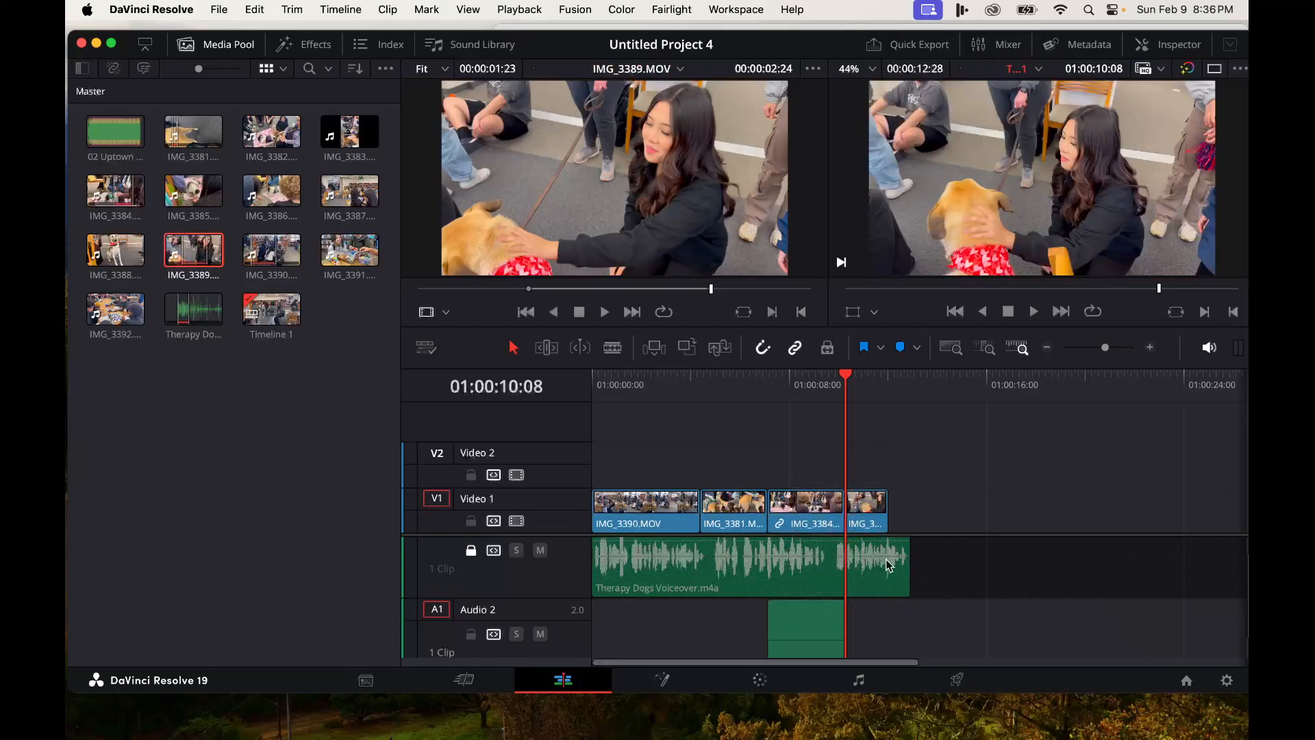
pyautogui.moveTo(883, 528); pyautogui.dragTo(908, 524)
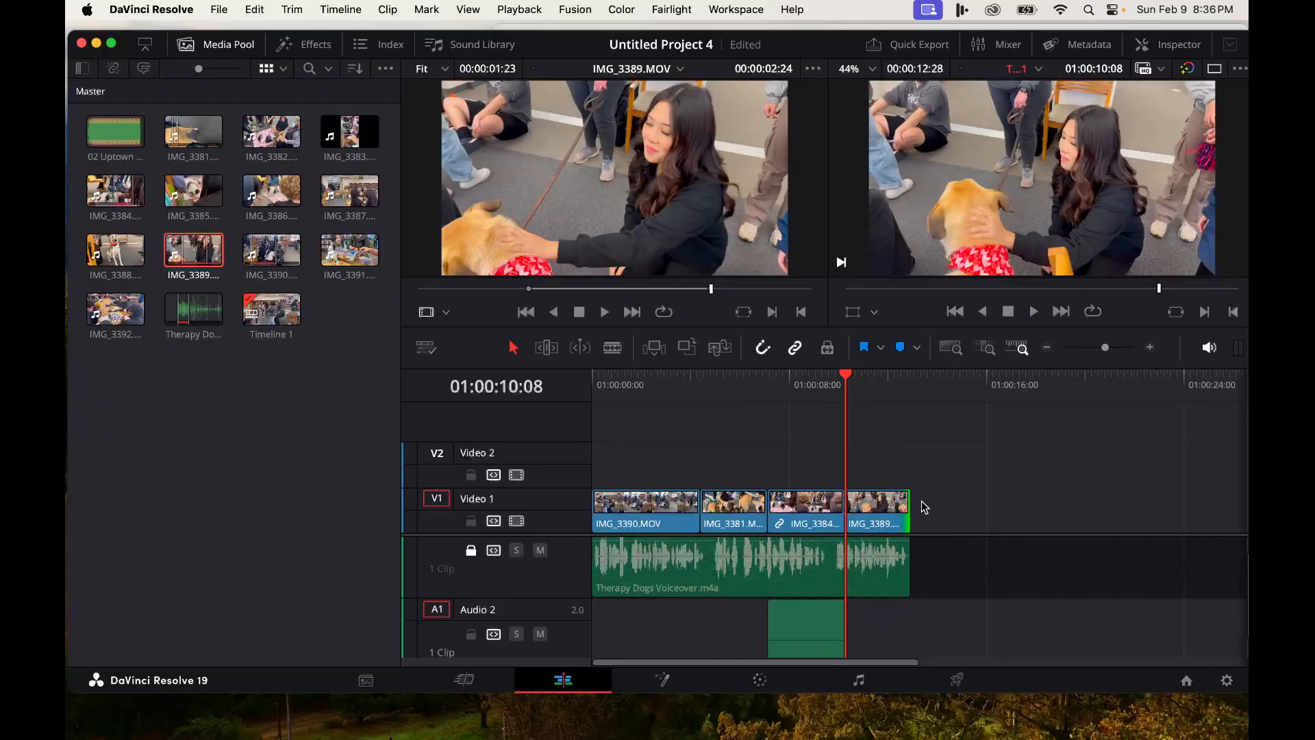
pyautogui.moveTo(908, 522); pyautogui.dragTo(879, 518)
# - Open IMG_3388, mark in and out points around the sitting dog, and append only its video to the end of Video 1
pyautogui.click(107, 252)
pyautogui.click(507, 288)
pyautogui.moveTo(508, 290); pyautogui.dragTo(628, 312)
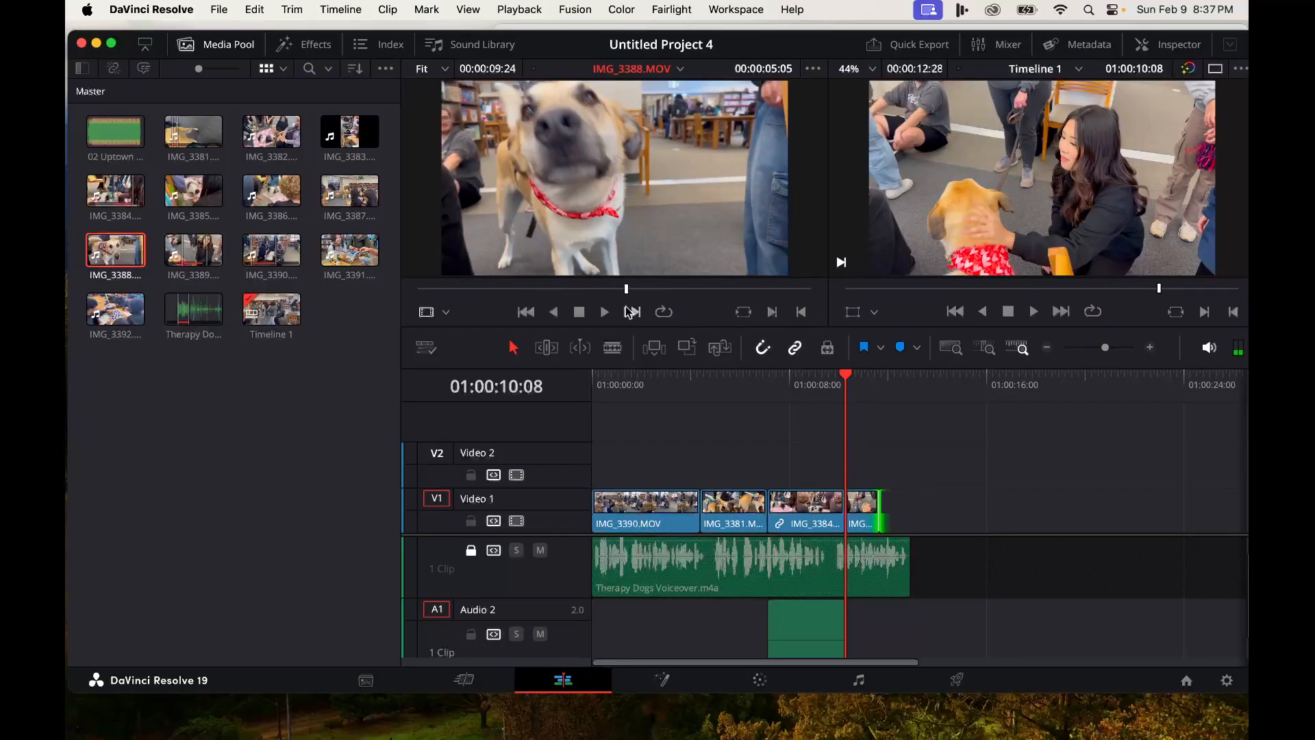
pyautogui.click(771, 313)
pyautogui.moveTo(629, 296); pyautogui.dragTo(767, 300)
pyautogui.click(801, 312)
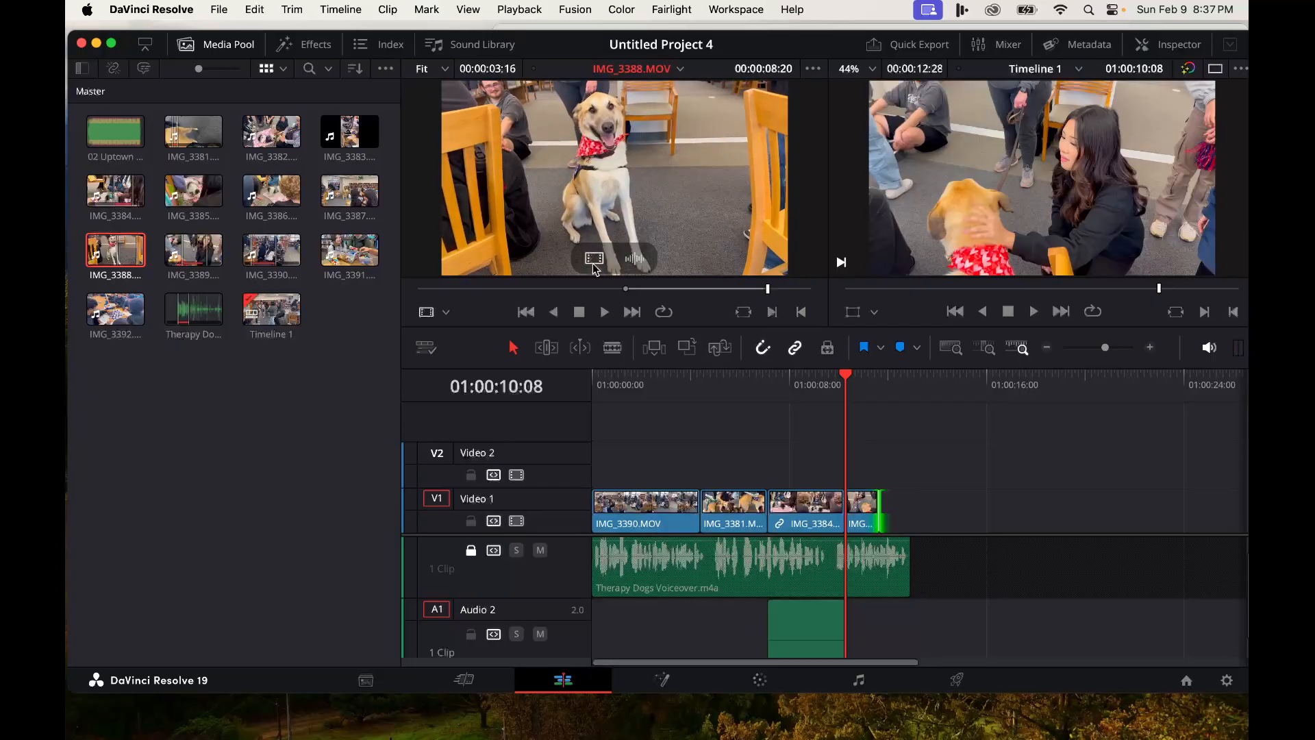
pyautogui.moveTo(594, 258); pyautogui.dragTo(939, 524)
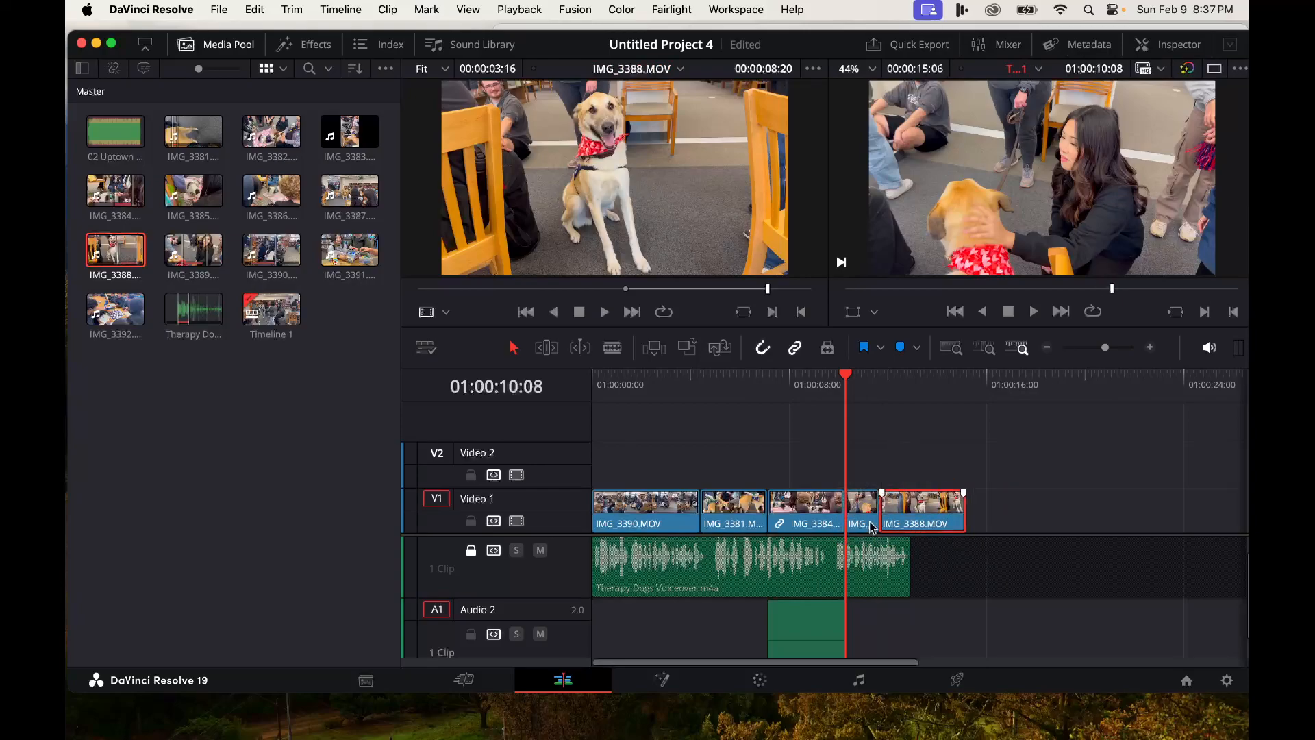
# - Unlock Audio 1 and slide the Therapy Dogs Voiceover clip about one second later
pyautogui.click(471, 551)
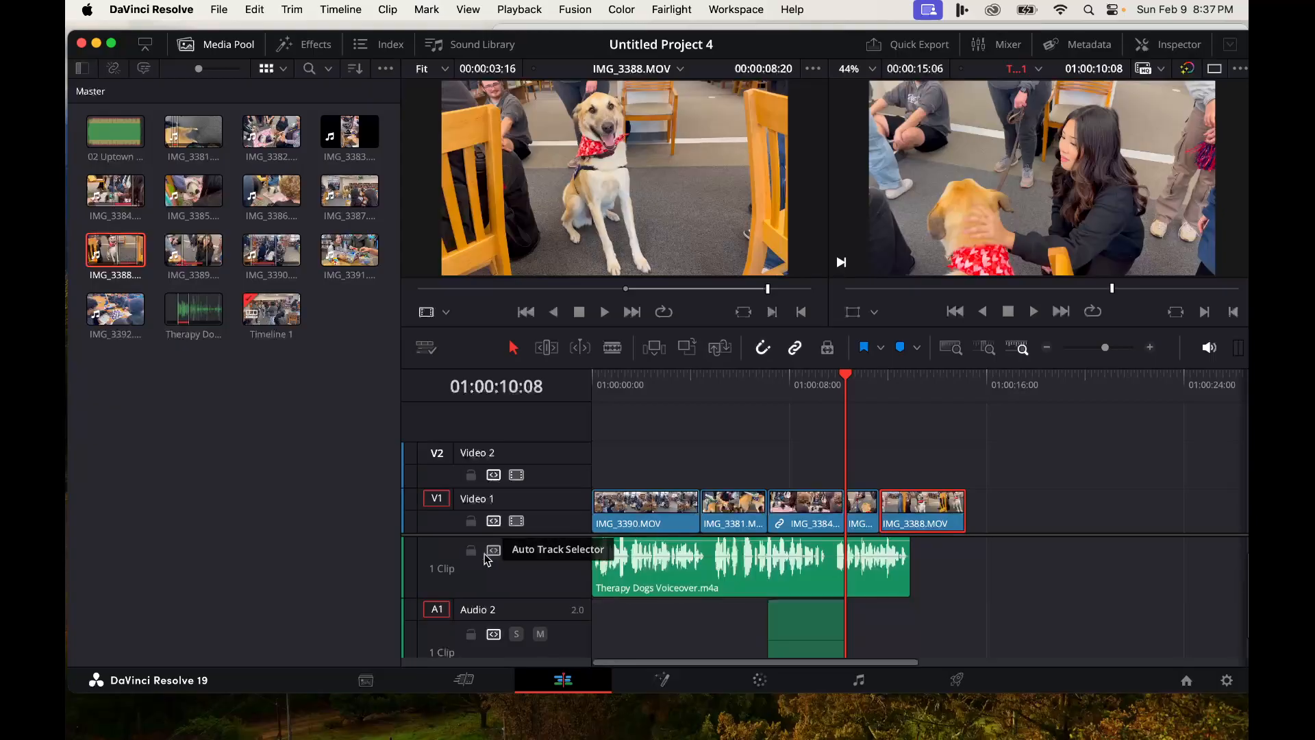
pyautogui.click(739, 584)
pyautogui.moveTo(739, 584); pyautogui.dragTo(759, 586)
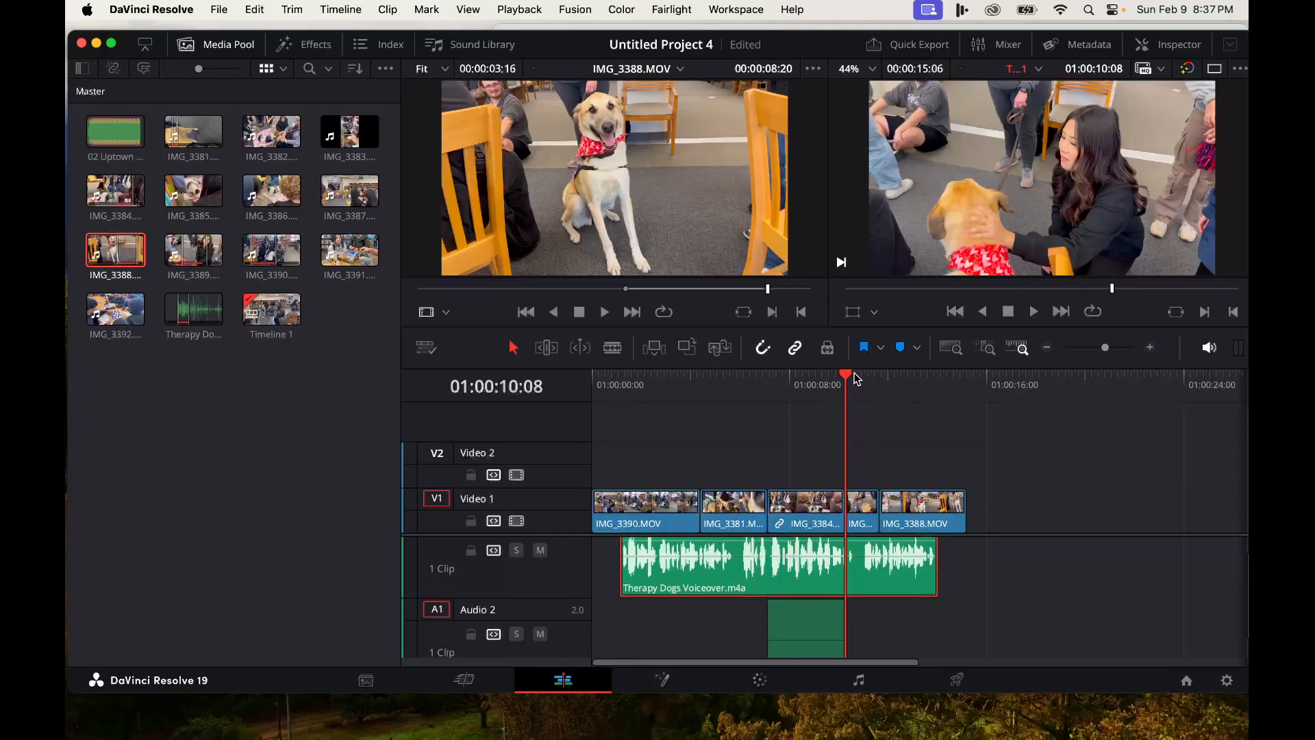
# - Play the timeline from the start to review the cut
pyautogui.moveTo(849, 376); pyautogui.dragTo(579, 382)
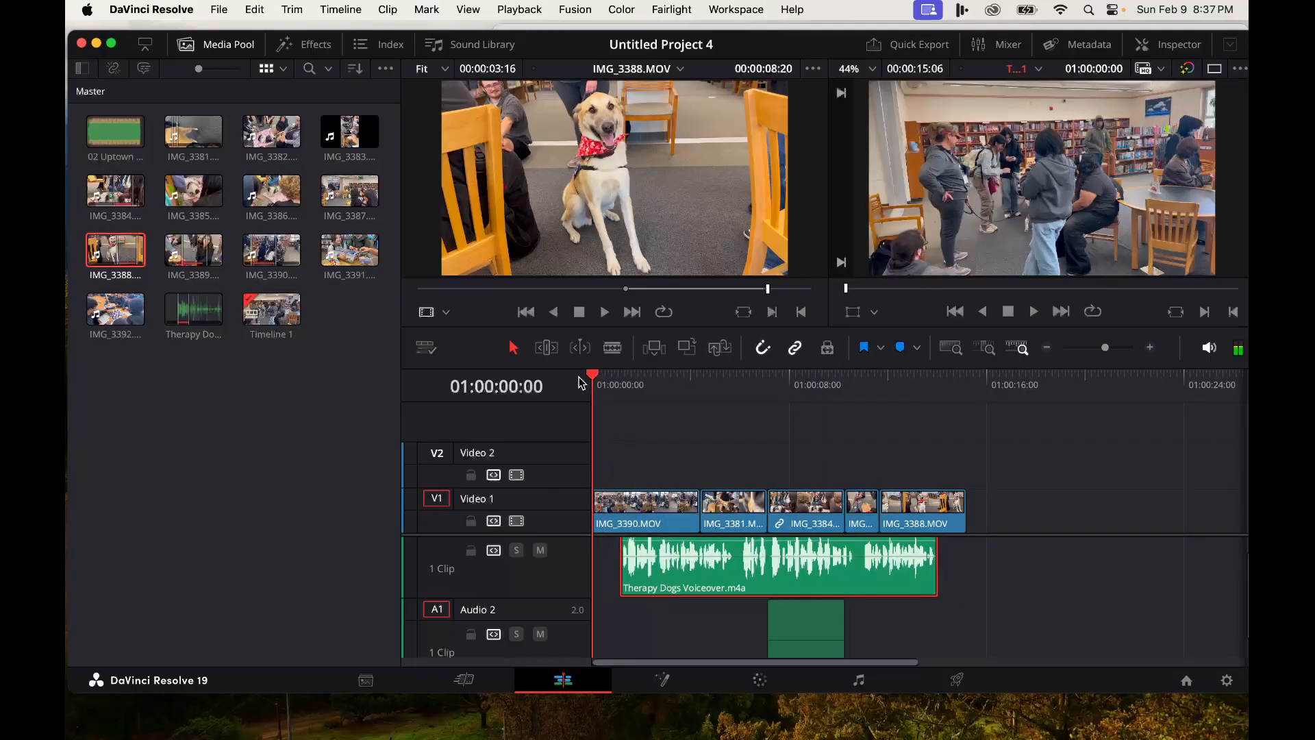
pyautogui.press('space')
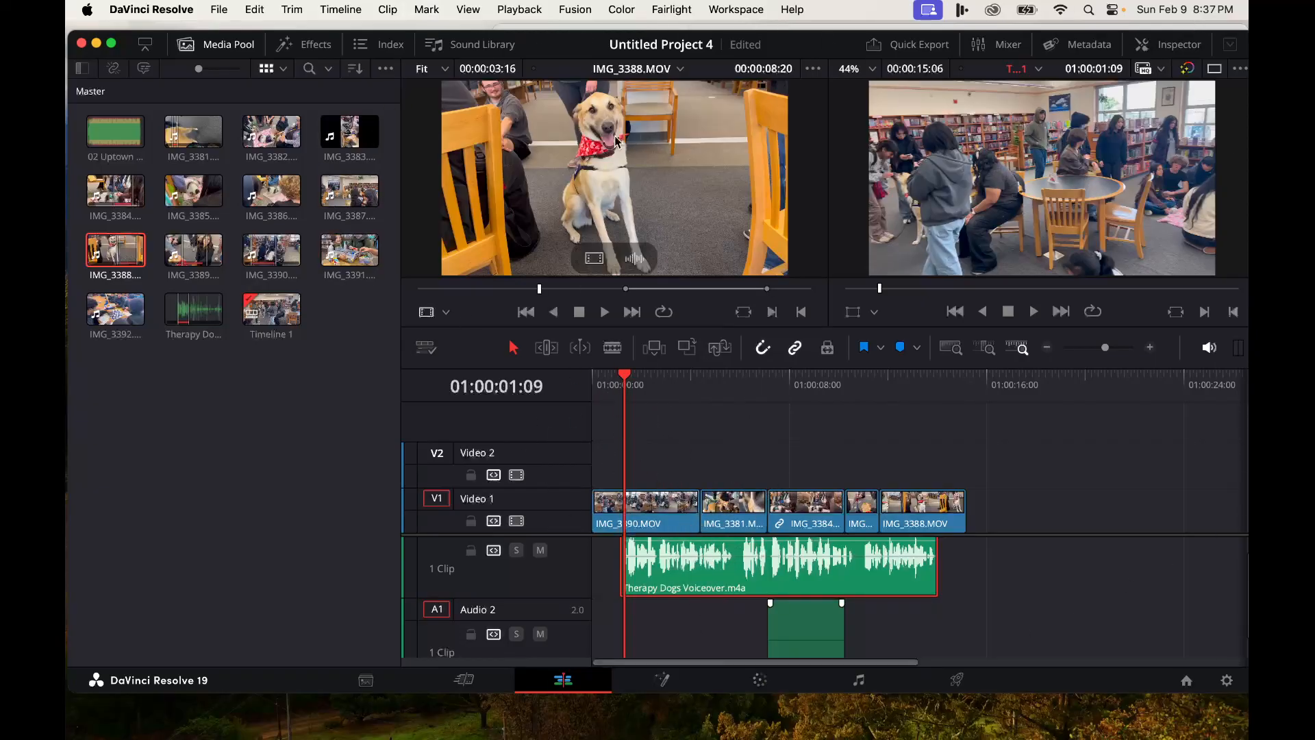
pyautogui.click(548, 289)
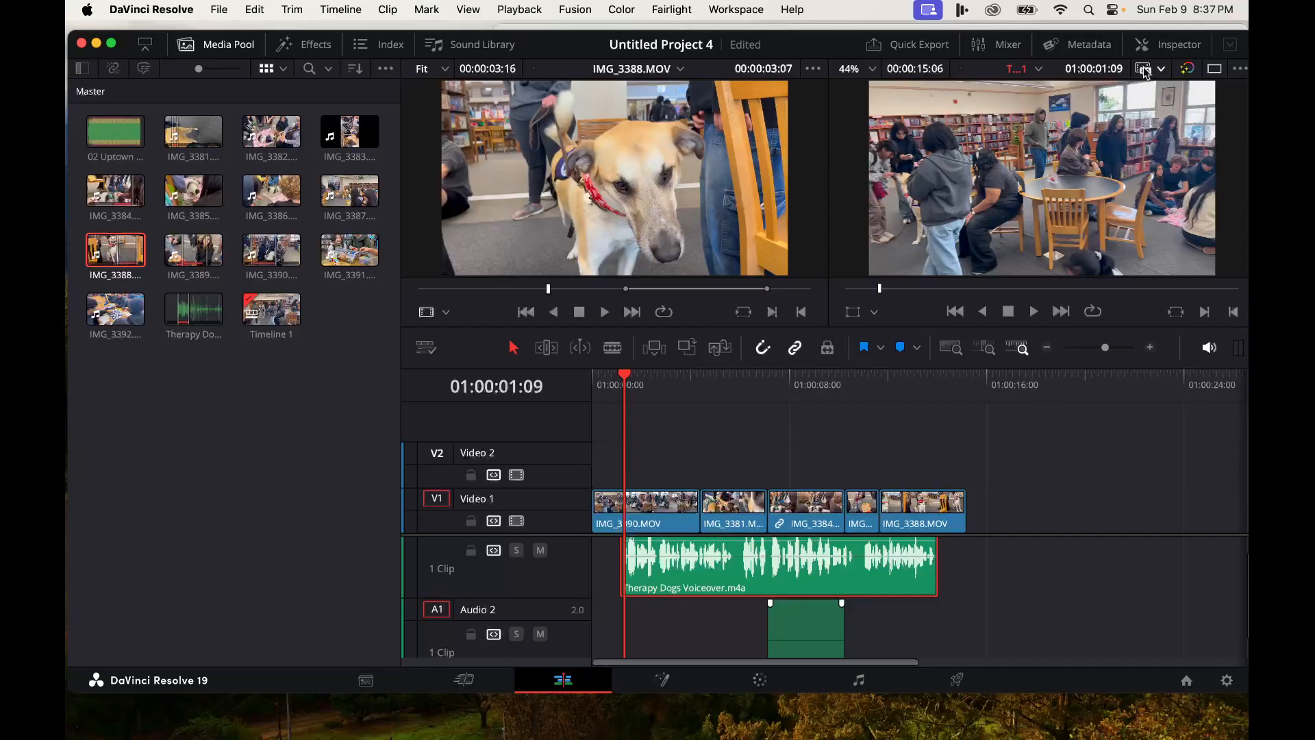
# - Toggle the viewer layout off and on again and replay the edit from the beginning
pyautogui.click(1215, 69)
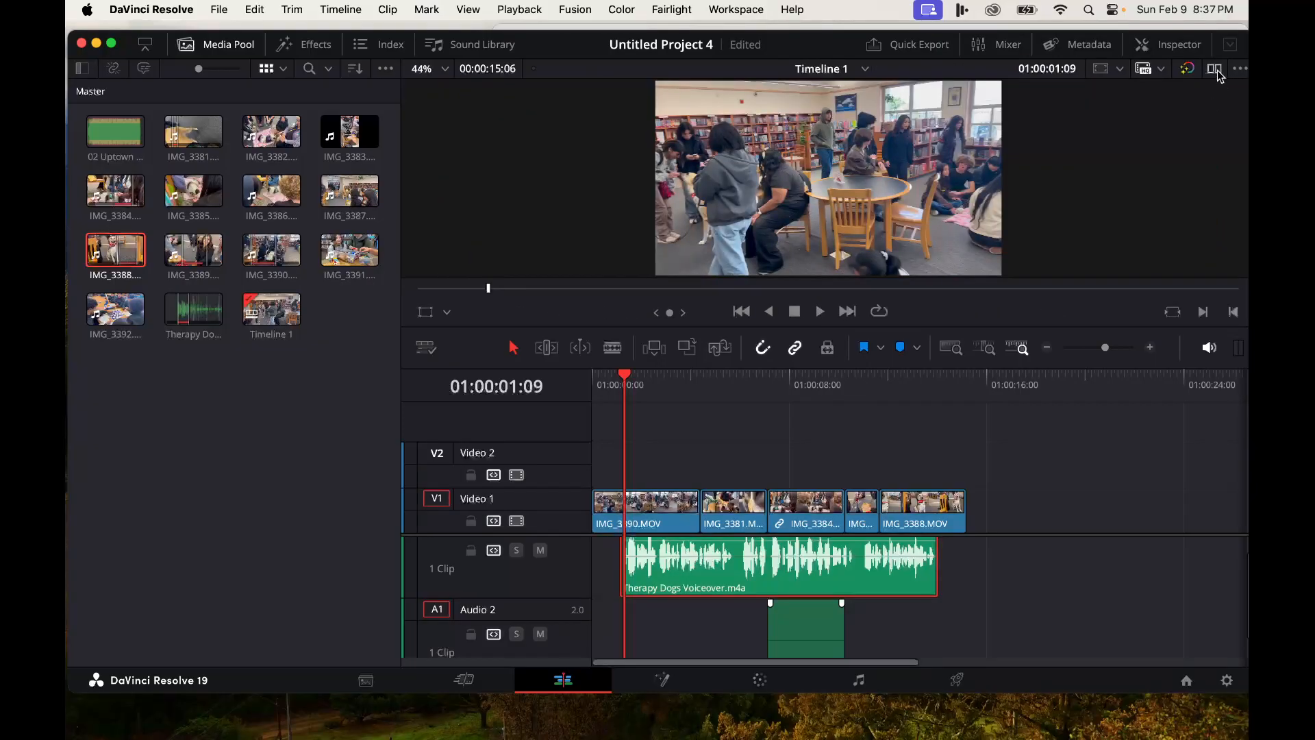
pyautogui.click(1215, 69)
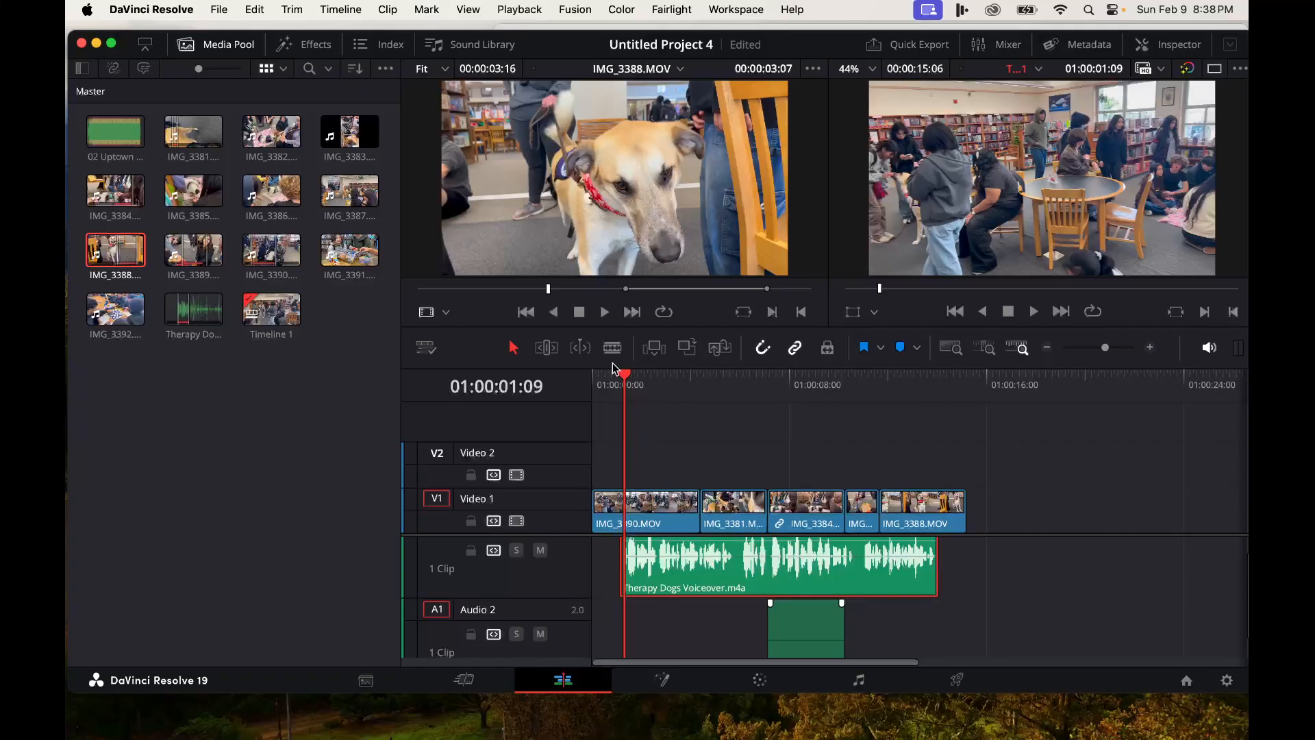
pyautogui.moveTo(627, 381); pyautogui.dragTo(568, 375)
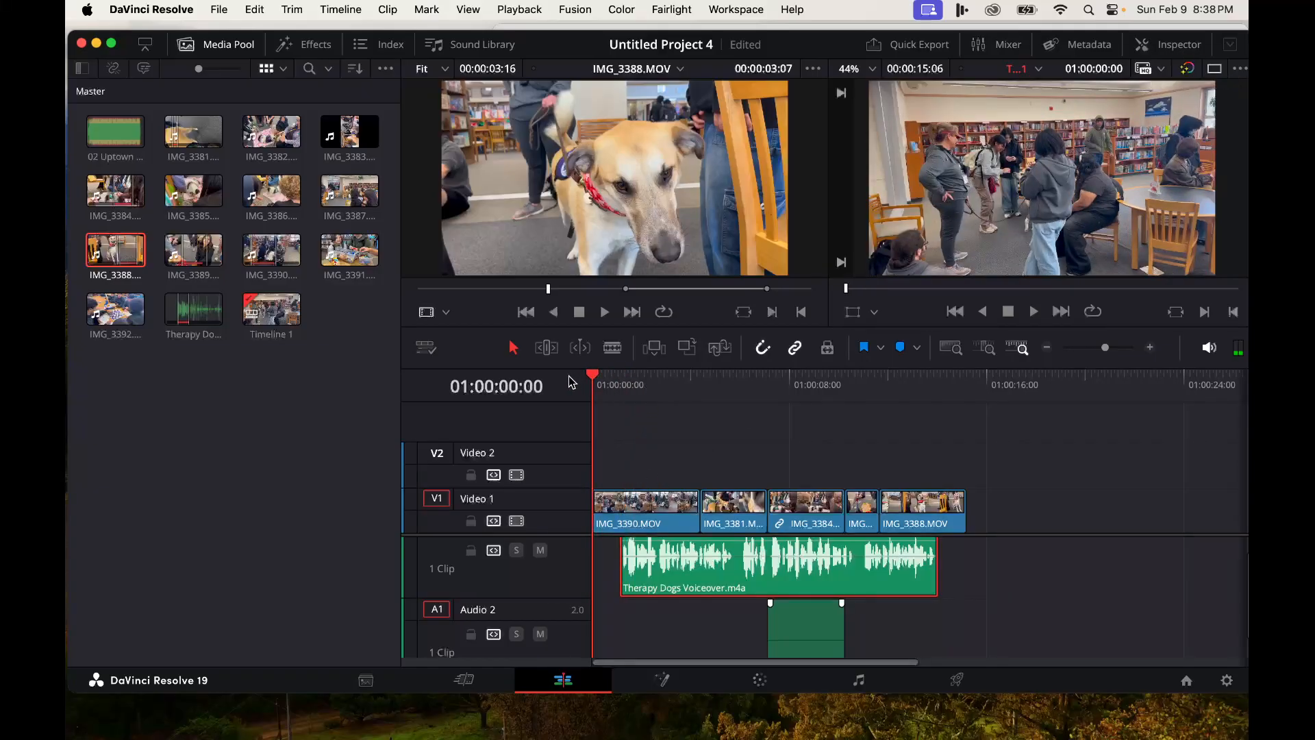
pyautogui.press('space')
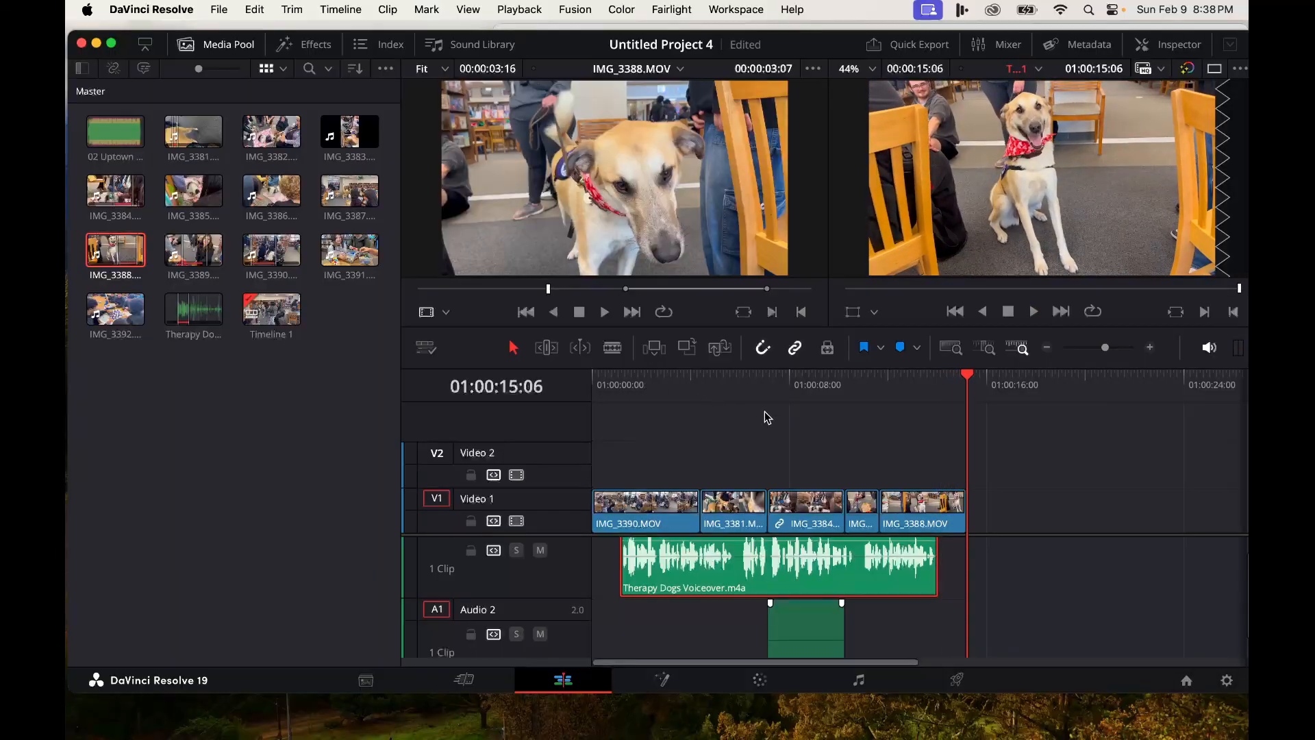
# - Add the 02 Uptown music clip to Audio 2 at the start of the timeline
pyautogui.doubleClick(106, 137)
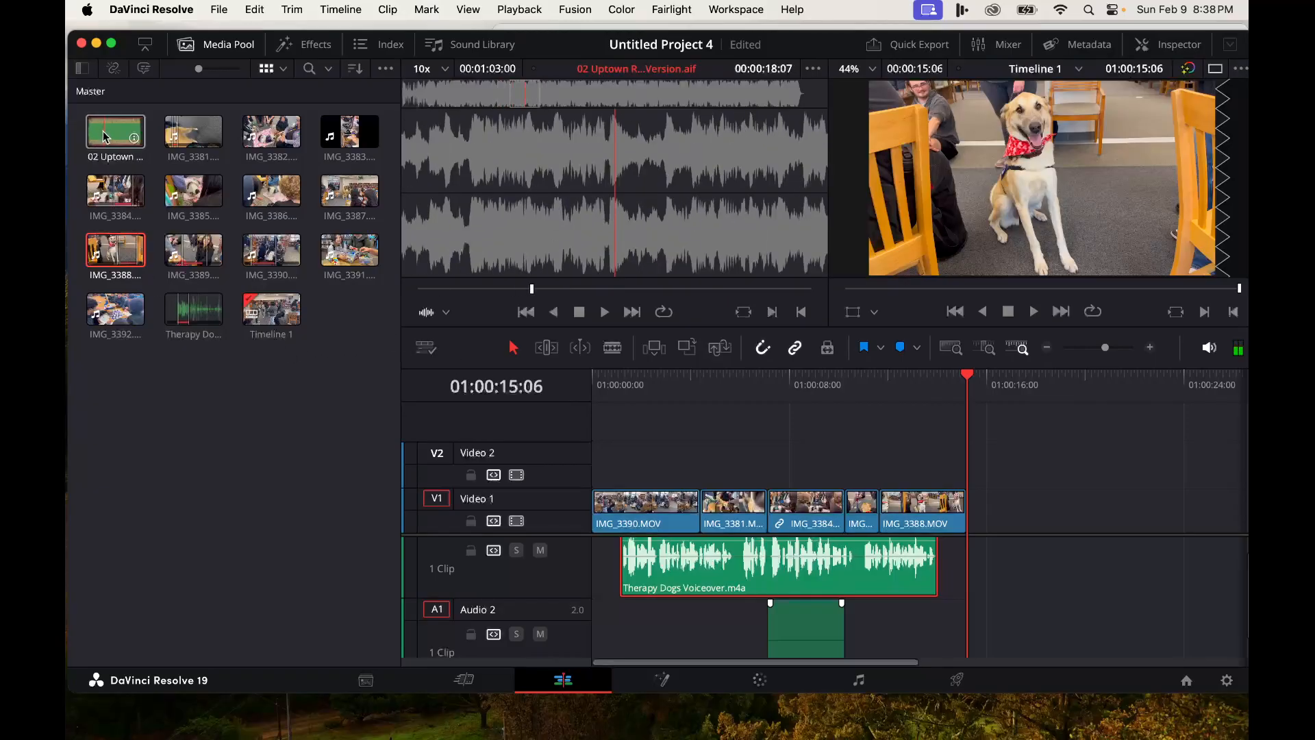
pyautogui.moveTo(105, 136); pyautogui.dragTo(597, 638)
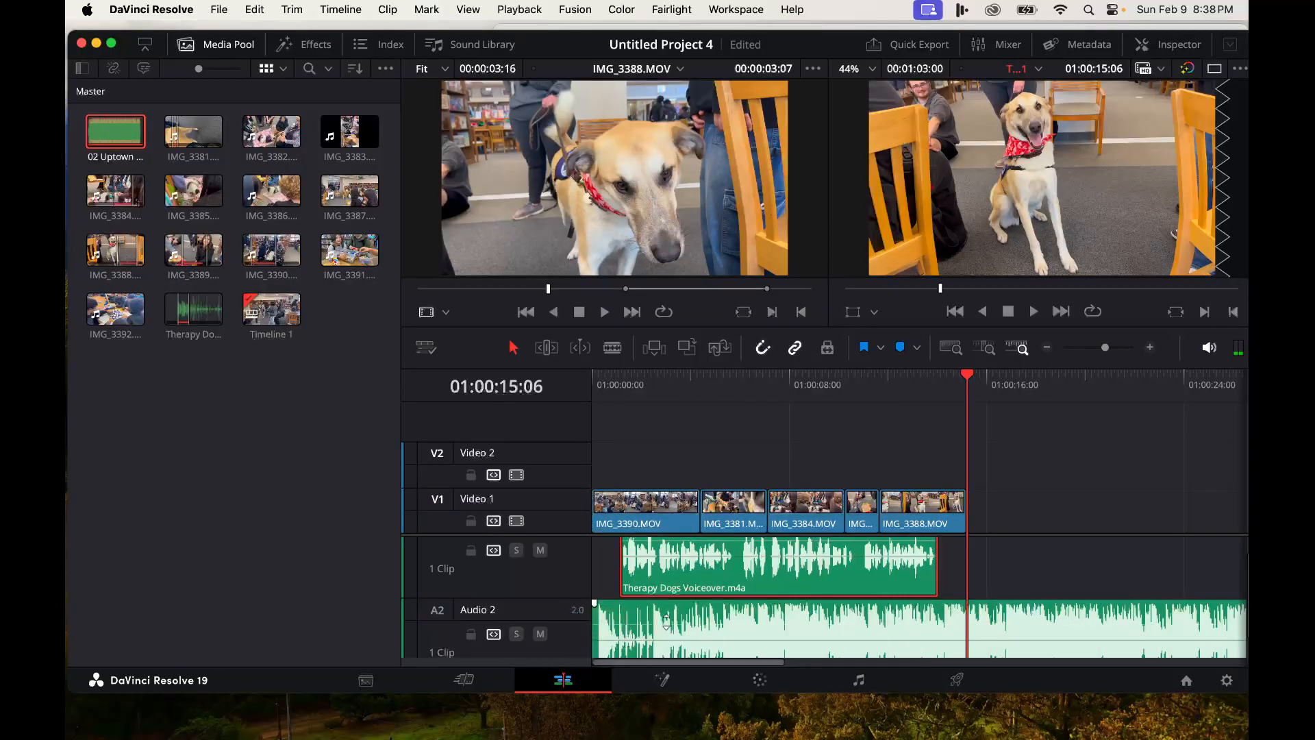
pyautogui.click(700, 620)
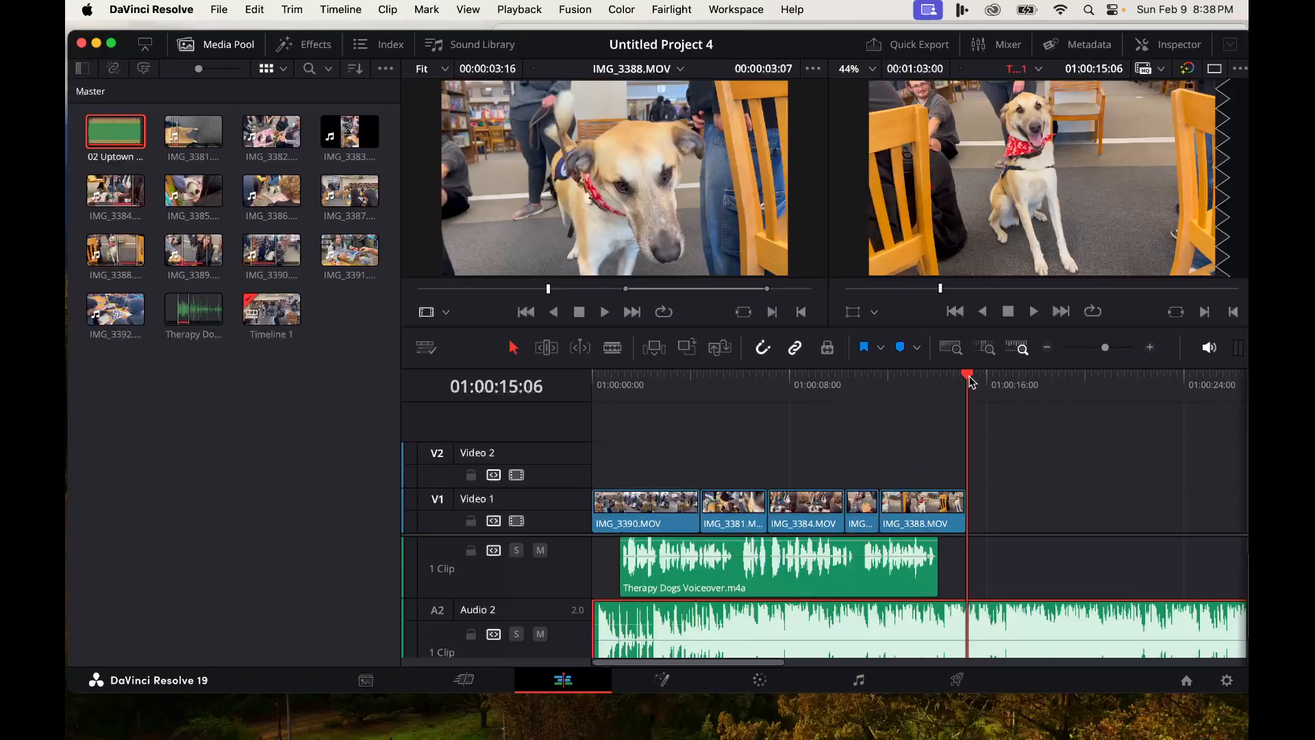
# - Preview the music from the start and lower the 02 Uptown clip's volume on Audio 2
pyautogui.moveTo(970, 380); pyautogui.dragTo(558, 373)
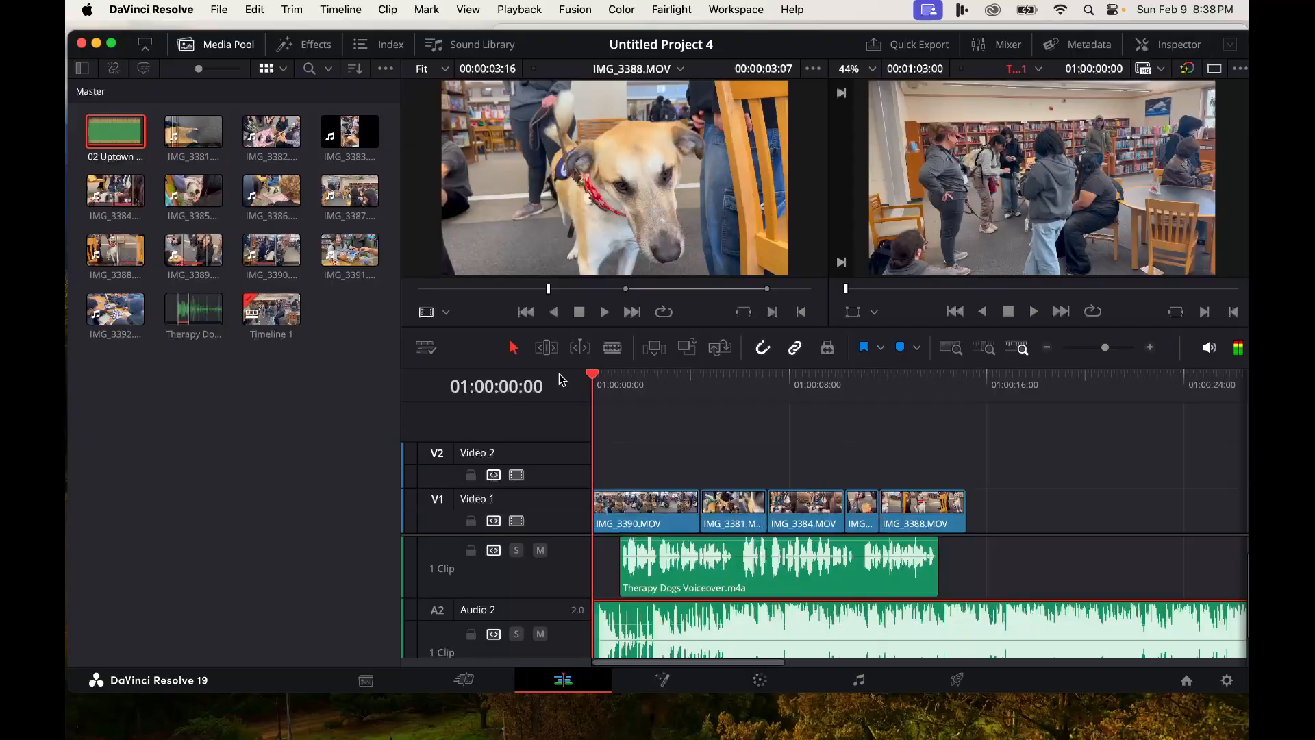
pyautogui.press('space')
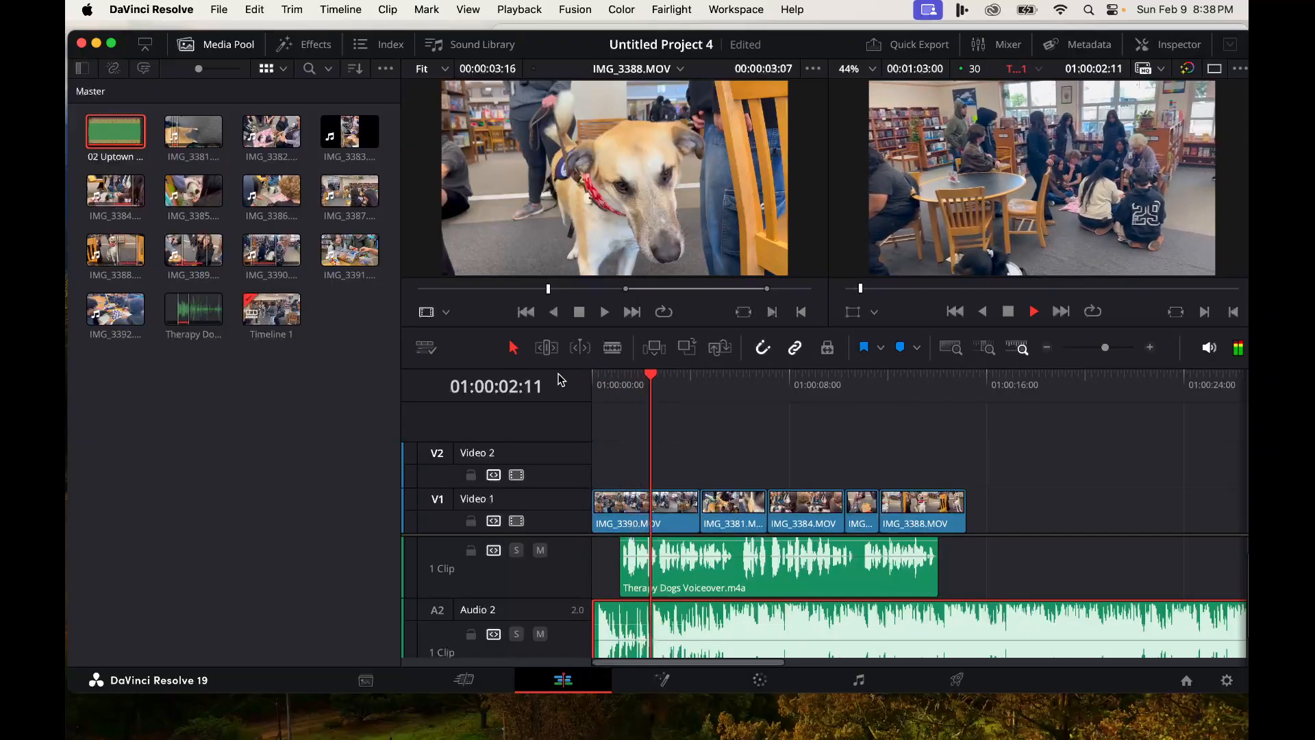
pyautogui.press('space')
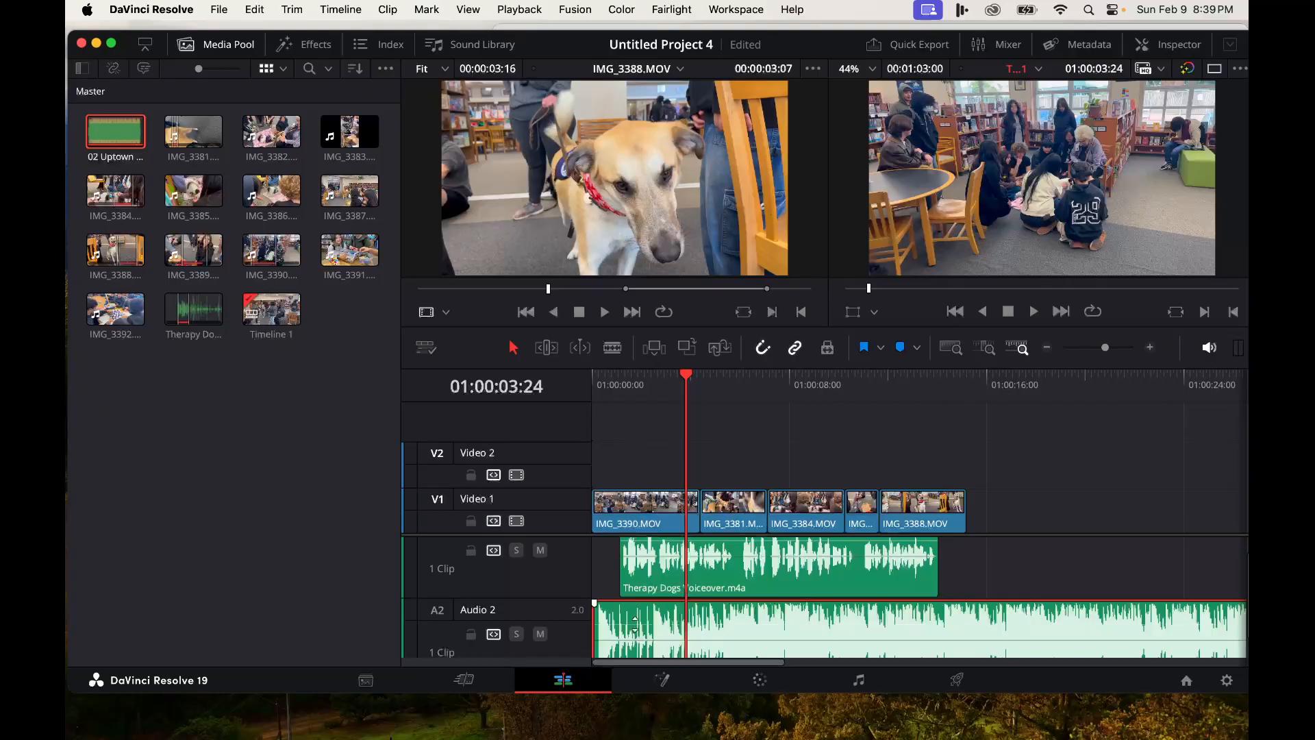
pyautogui.moveTo(761, 622); pyautogui.dragTo(760, 640)
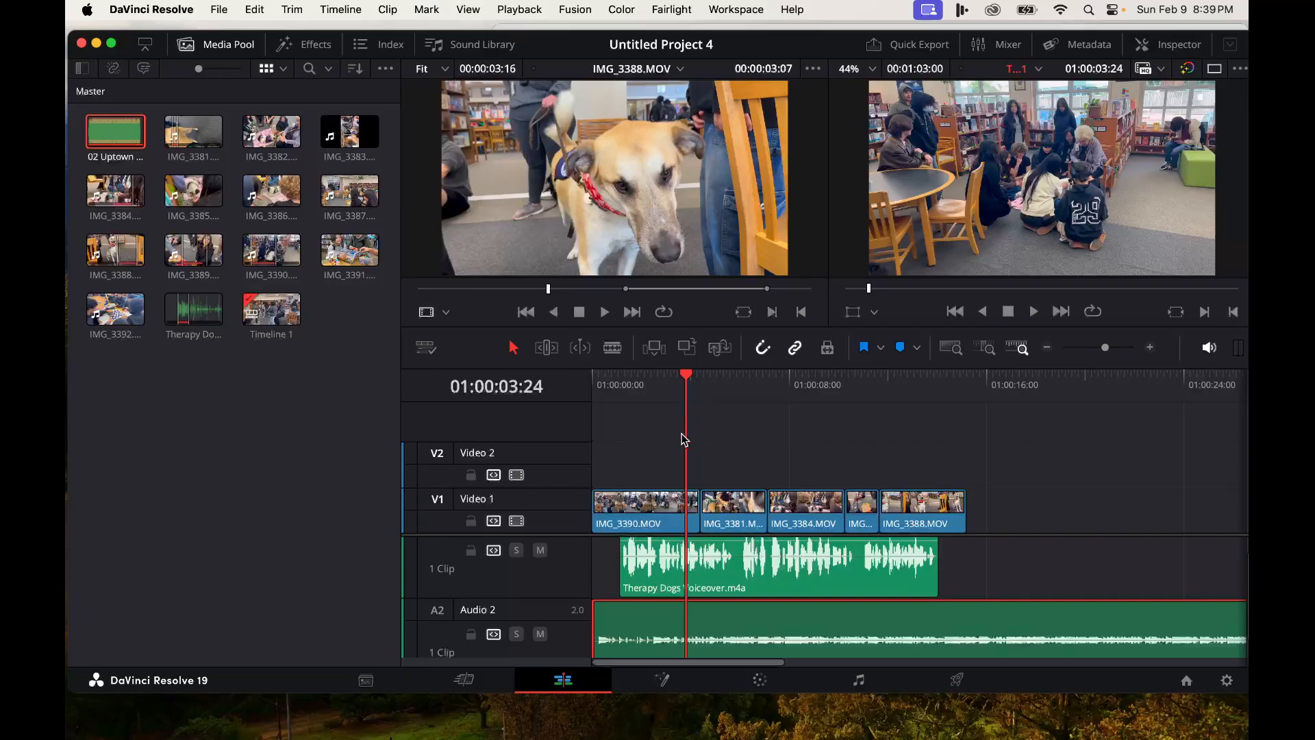
# - Play the timeline from the start to check the music level under the voiceover
pyautogui.moveTo(690, 376); pyautogui.dragTo(588, 376)
pyautogui.press('space')
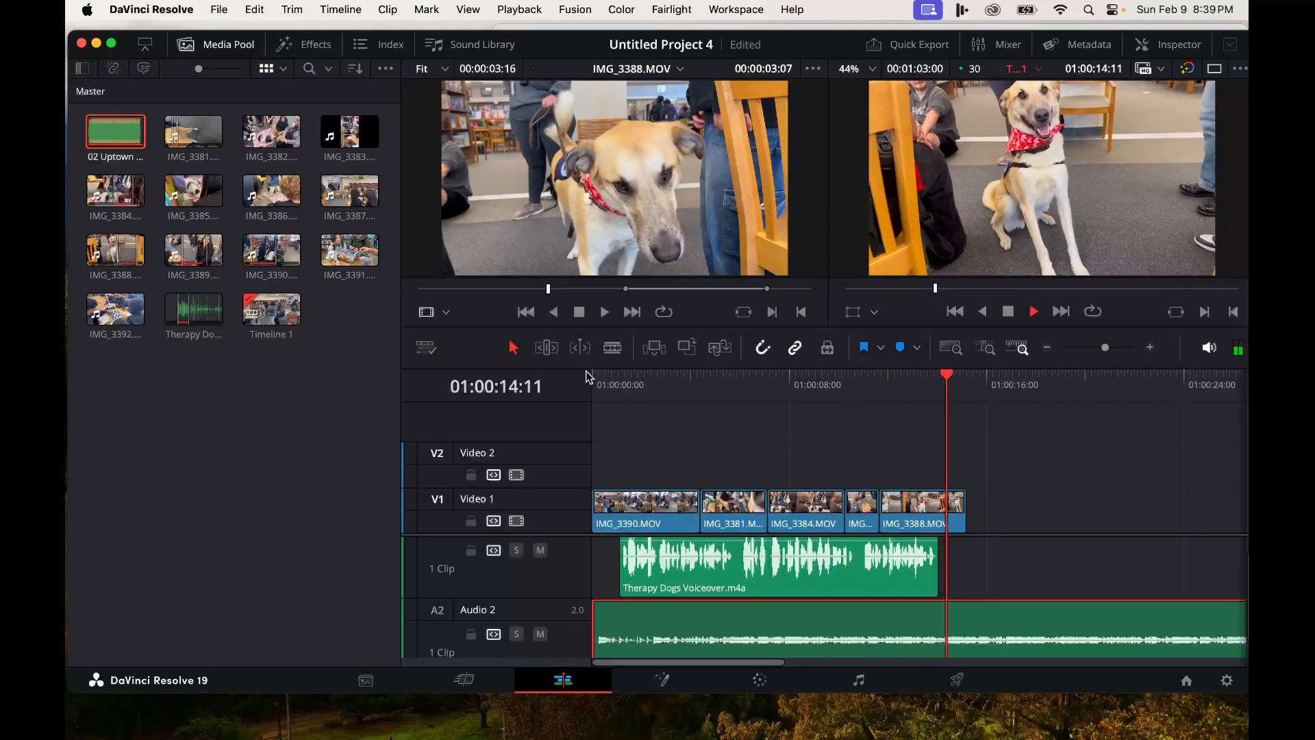
pyautogui.press('space')
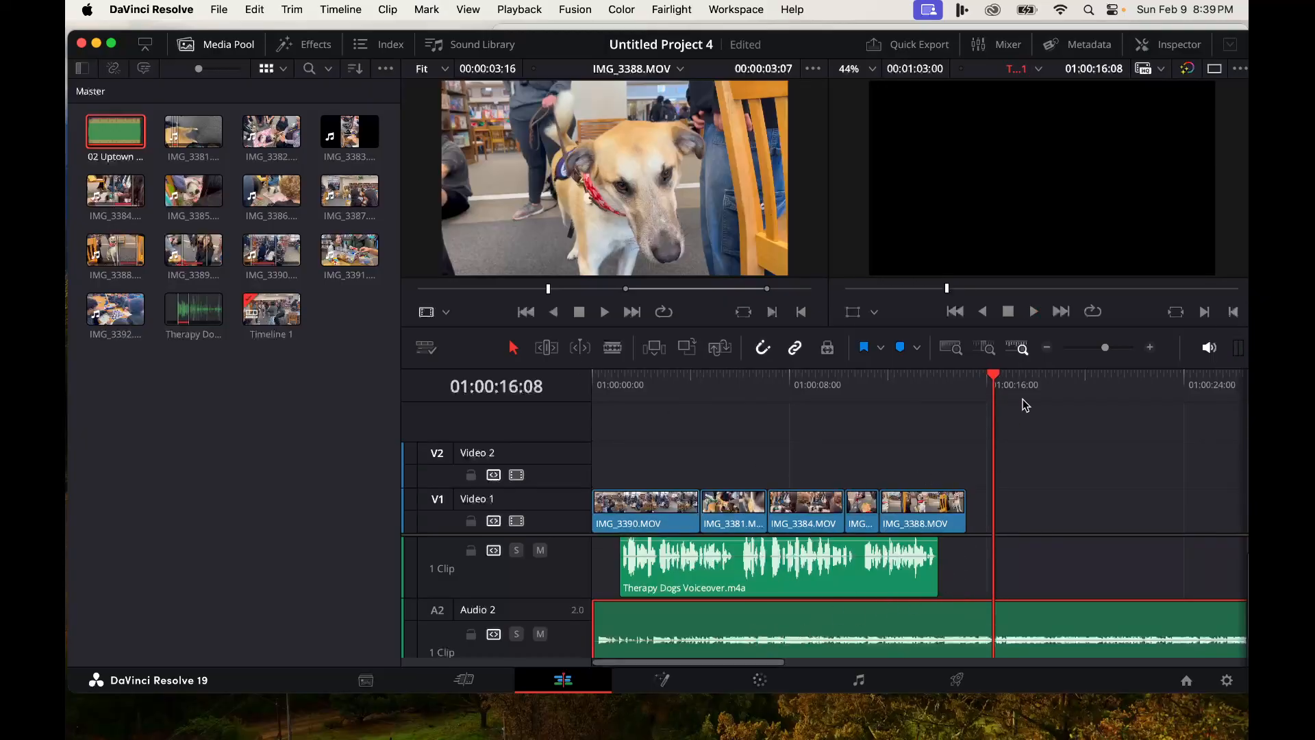
pyautogui.moveTo(1106, 351); pyautogui.dragTo(1094, 350)
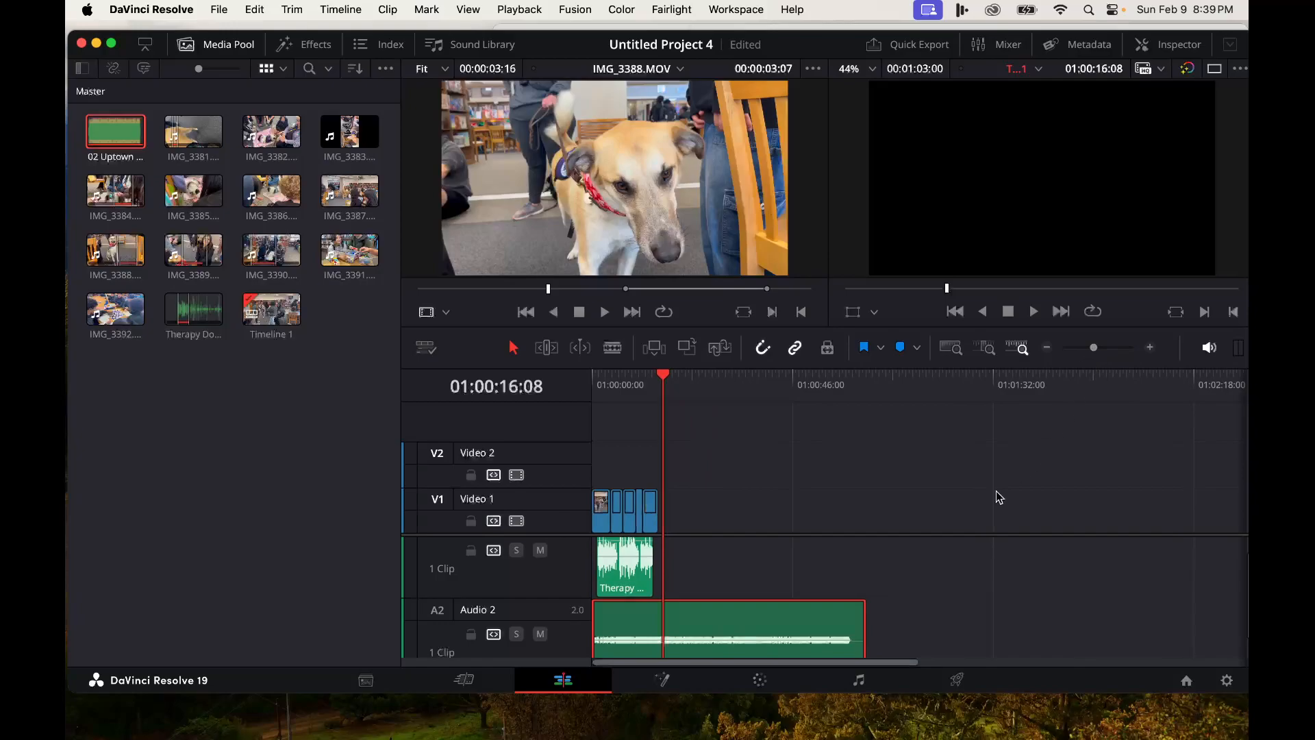
pyautogui.moveTo(862, 633); pyautogui.dragTo(662, 633)
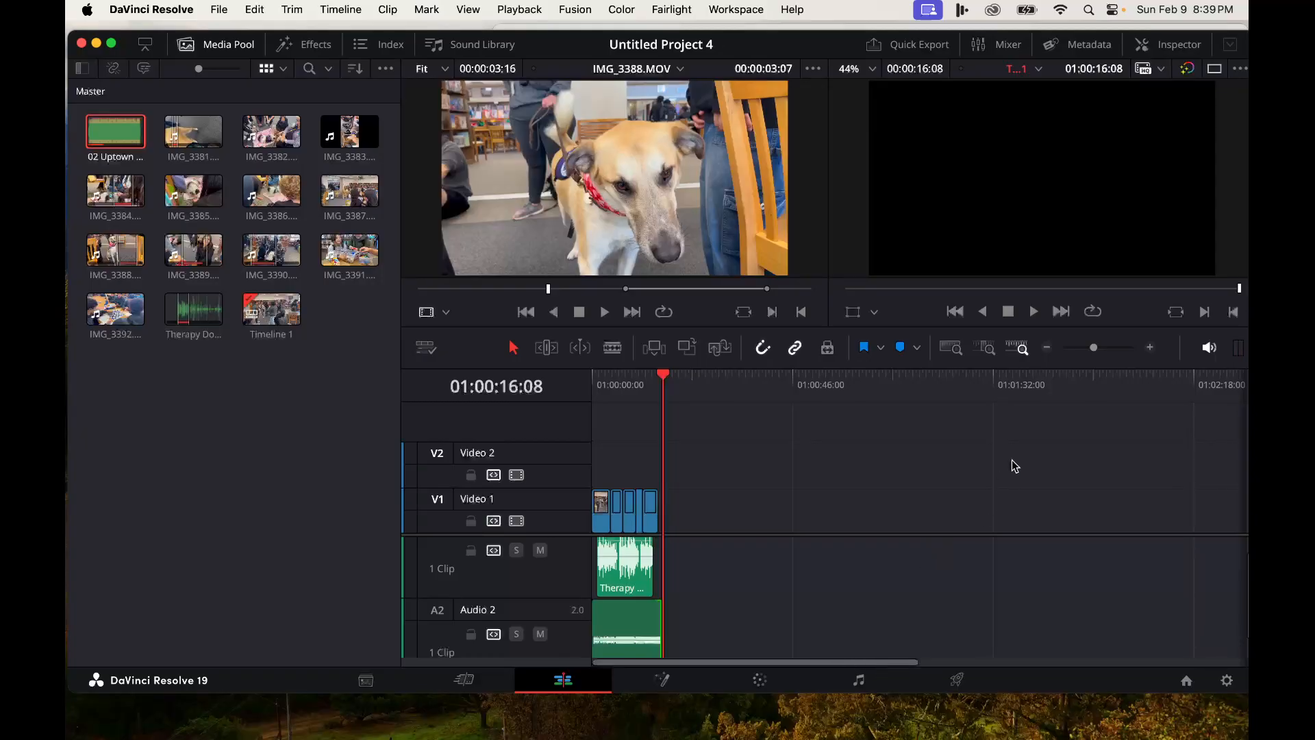
pyautogui.moveTo(1093, 352); pyautogui.dragTo(1104, 348)
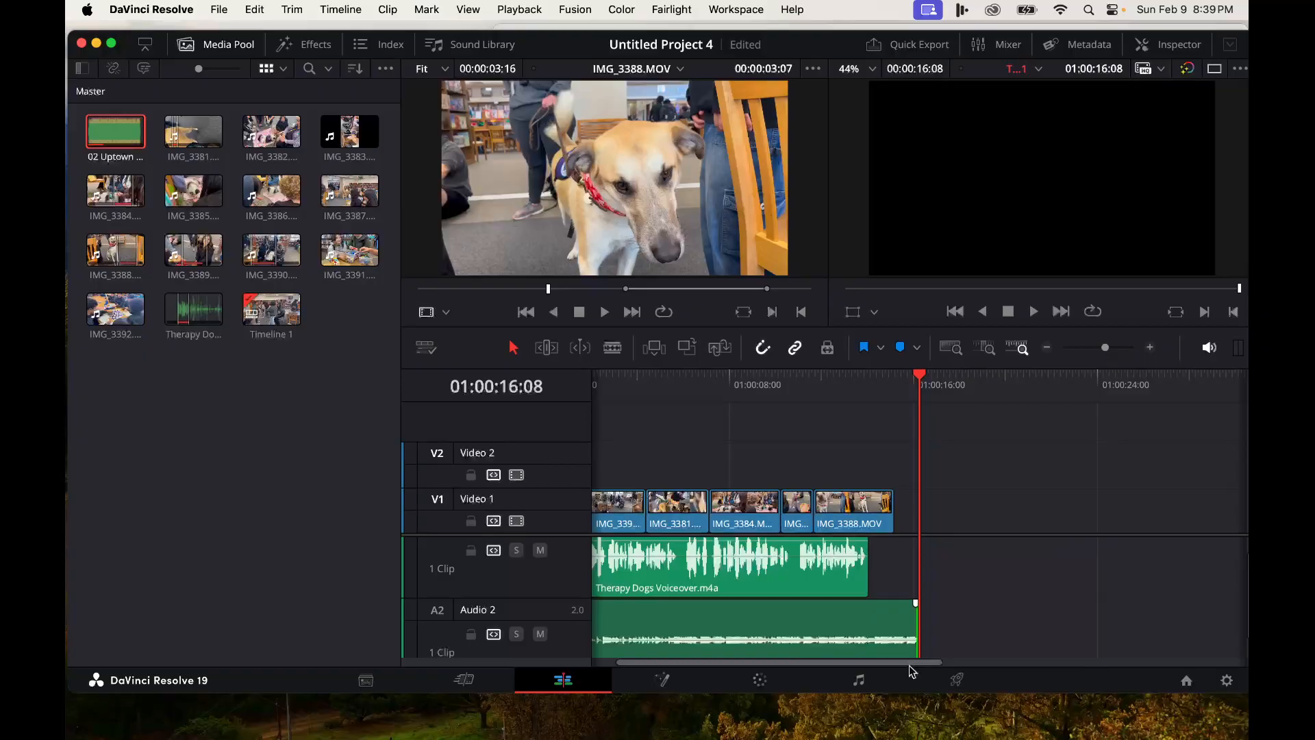
pyautogui.moveTo(914, 636); pyautogui.dragTo(1243, 620)
# - Split the music clip at the playhead where the video ends and delete the portion after the cut
pyautogui.hscroll(-10, 819, 632)
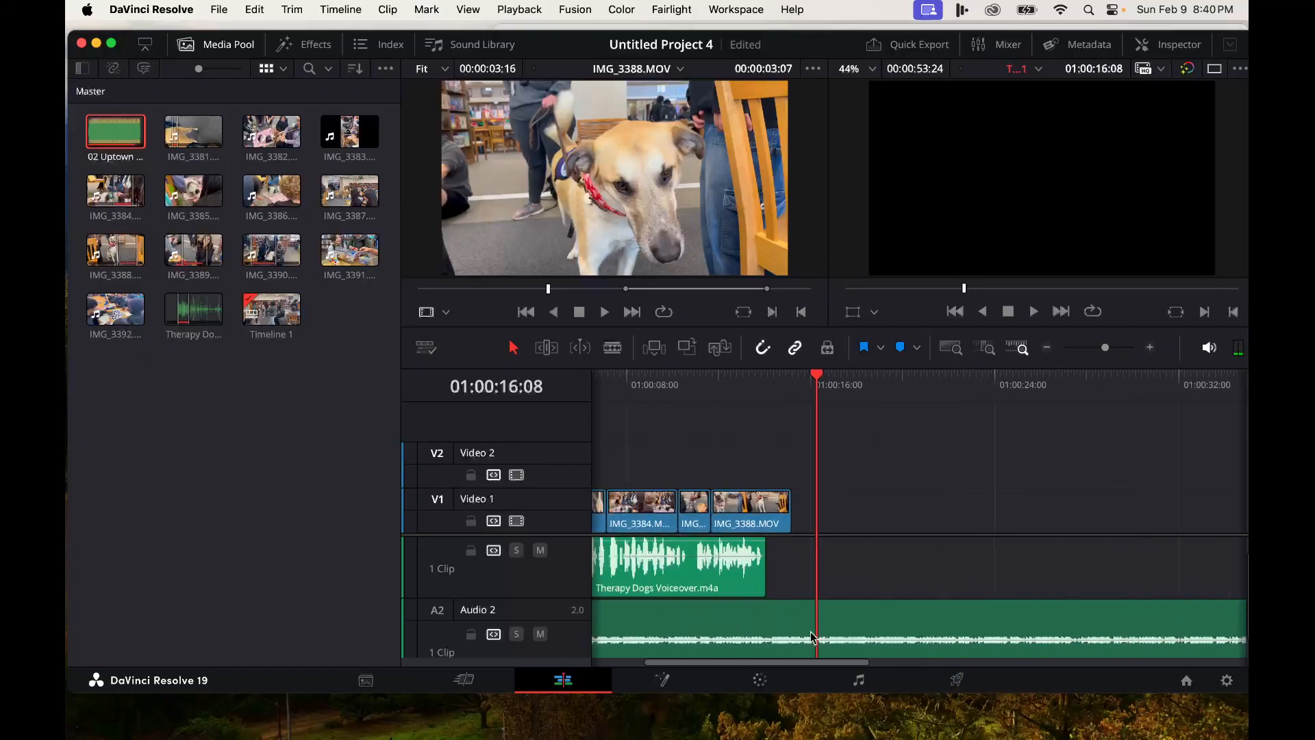
pyautogui.click(613, 350)
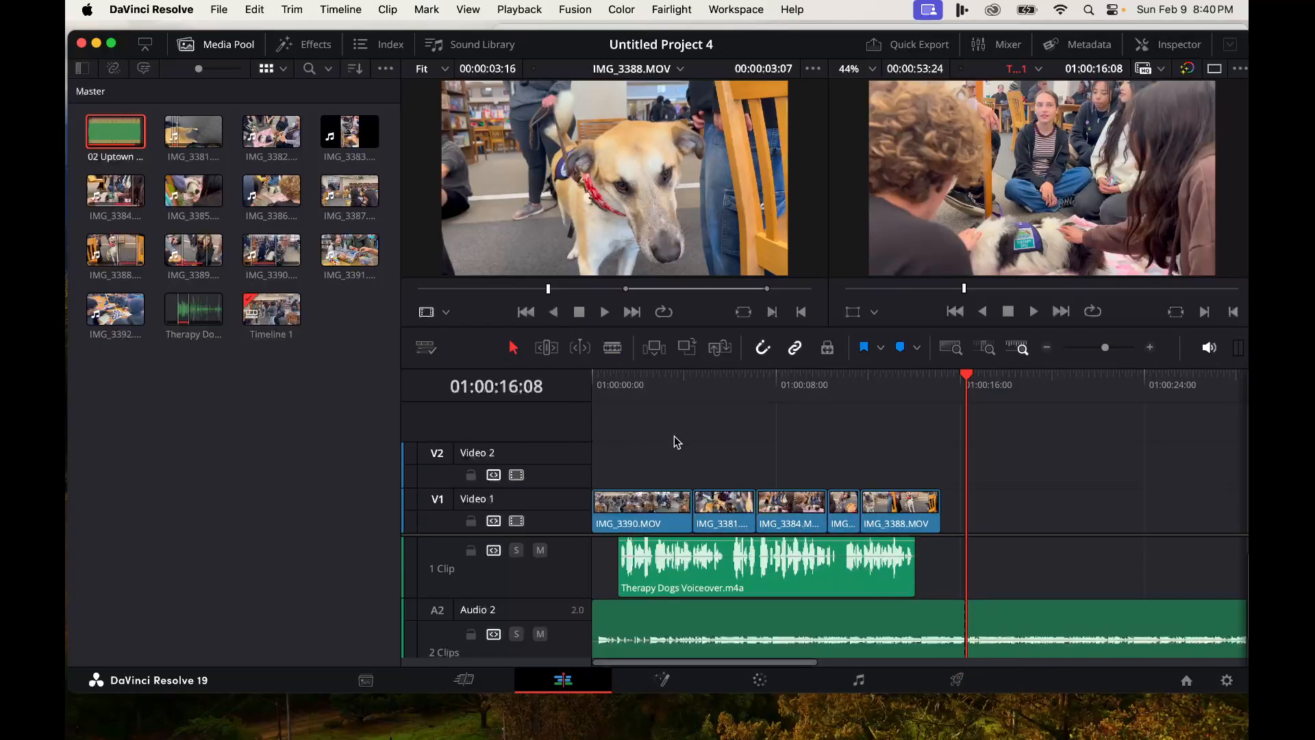
pyautogui.click(1053, 628)
pyautogui.moveTo(1055, 613); pyautogui.dragTo(1085, 627)
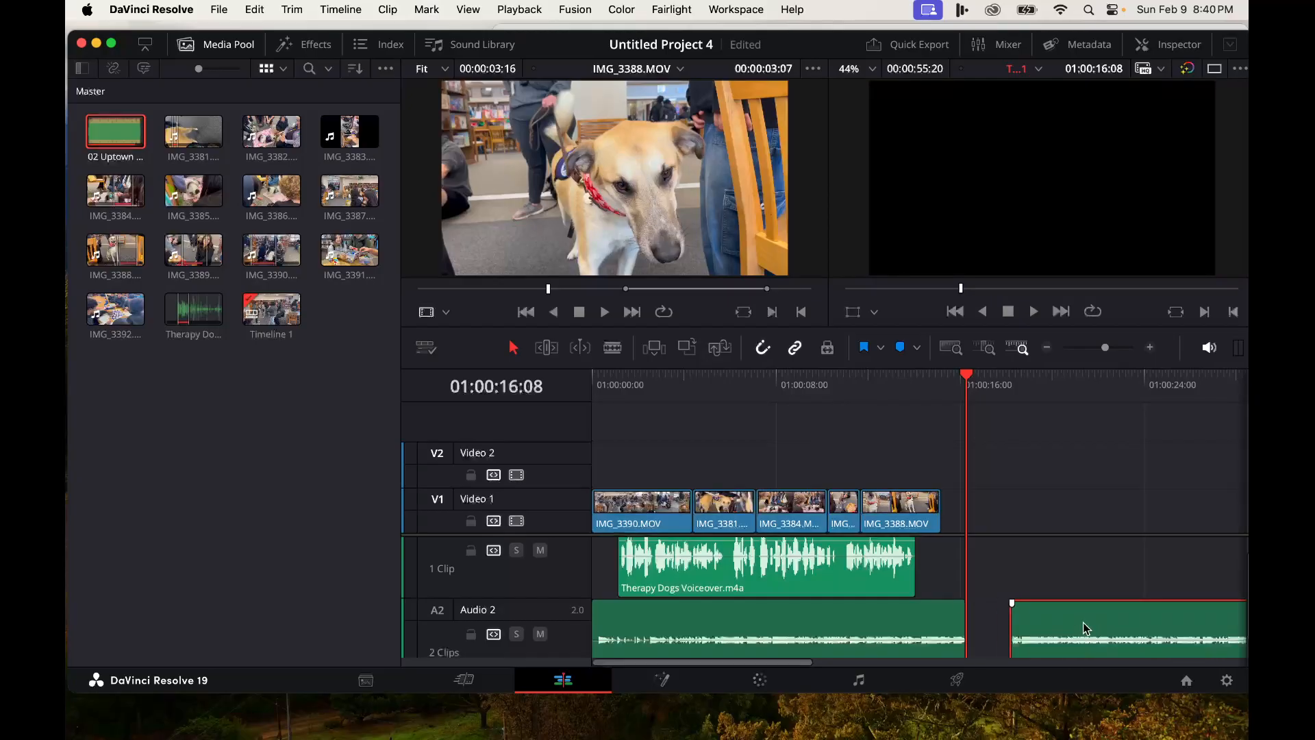
pyautogui.press('Delete')
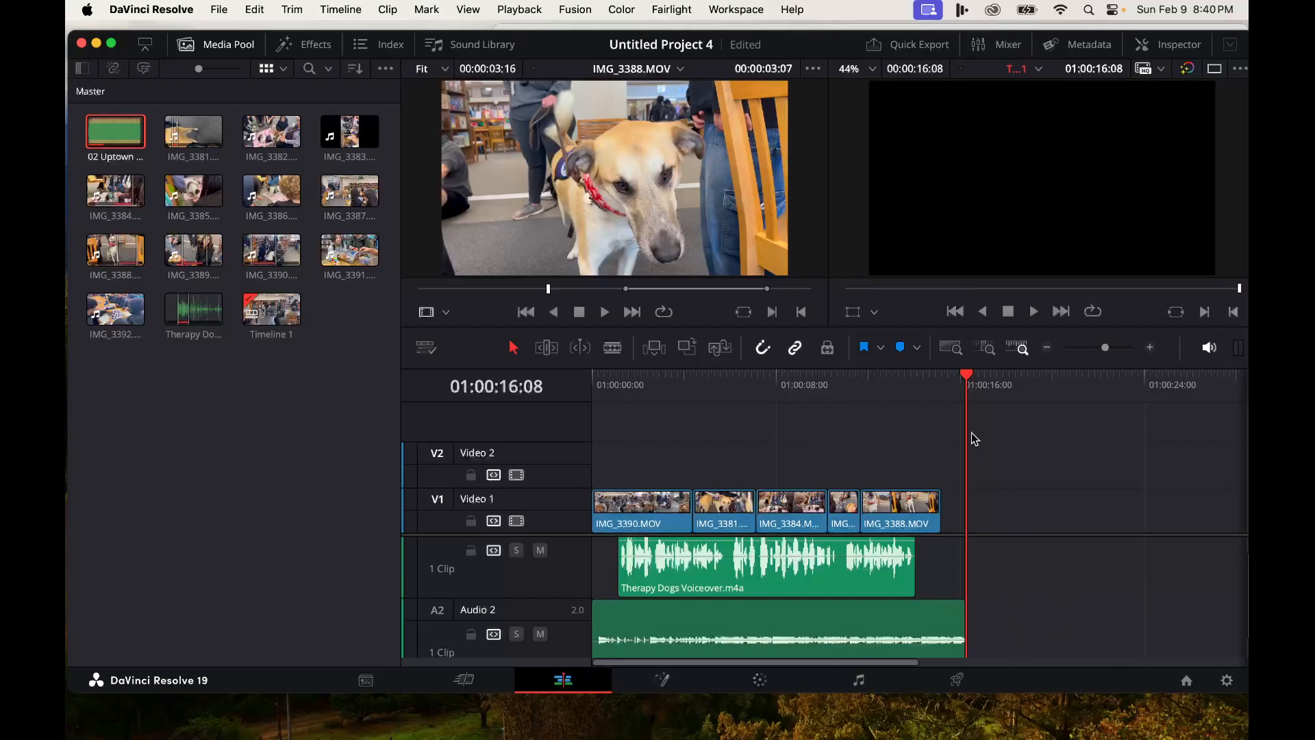
# - Add a Text title right after the last clip on Video 1 and shorten its end slightly
pyautogui.moveTo(971, 388); pyautogui.dragTo(592, 388)
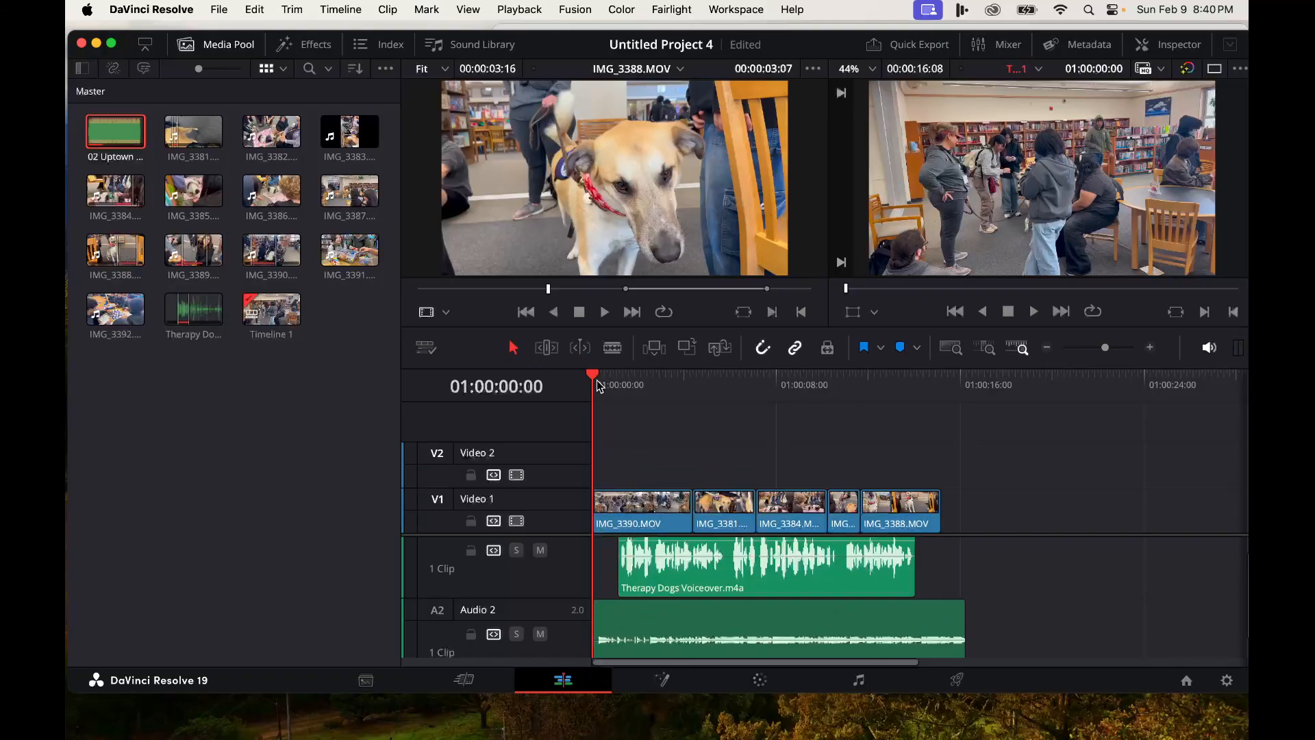
pyautogui.moveTo(595, 379); pyautogui.dragTo(938, 445)
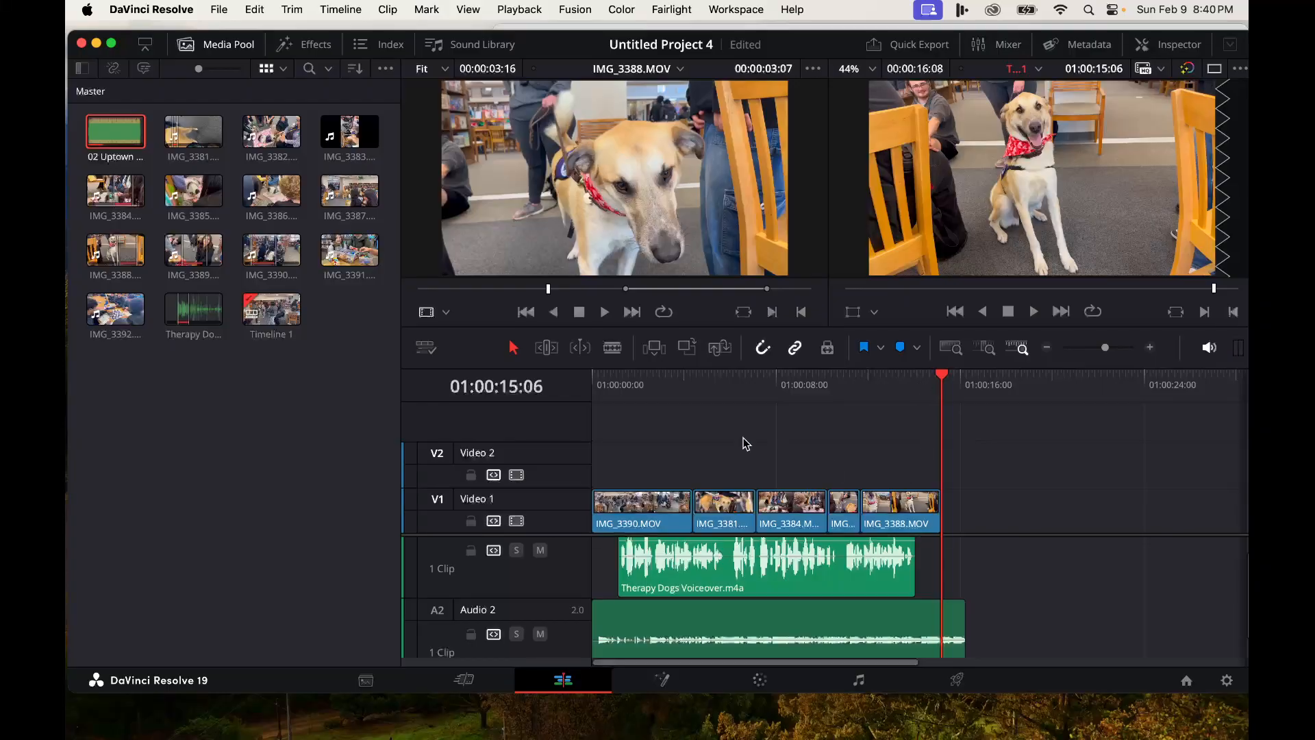
pyautogui.click(304, 44)
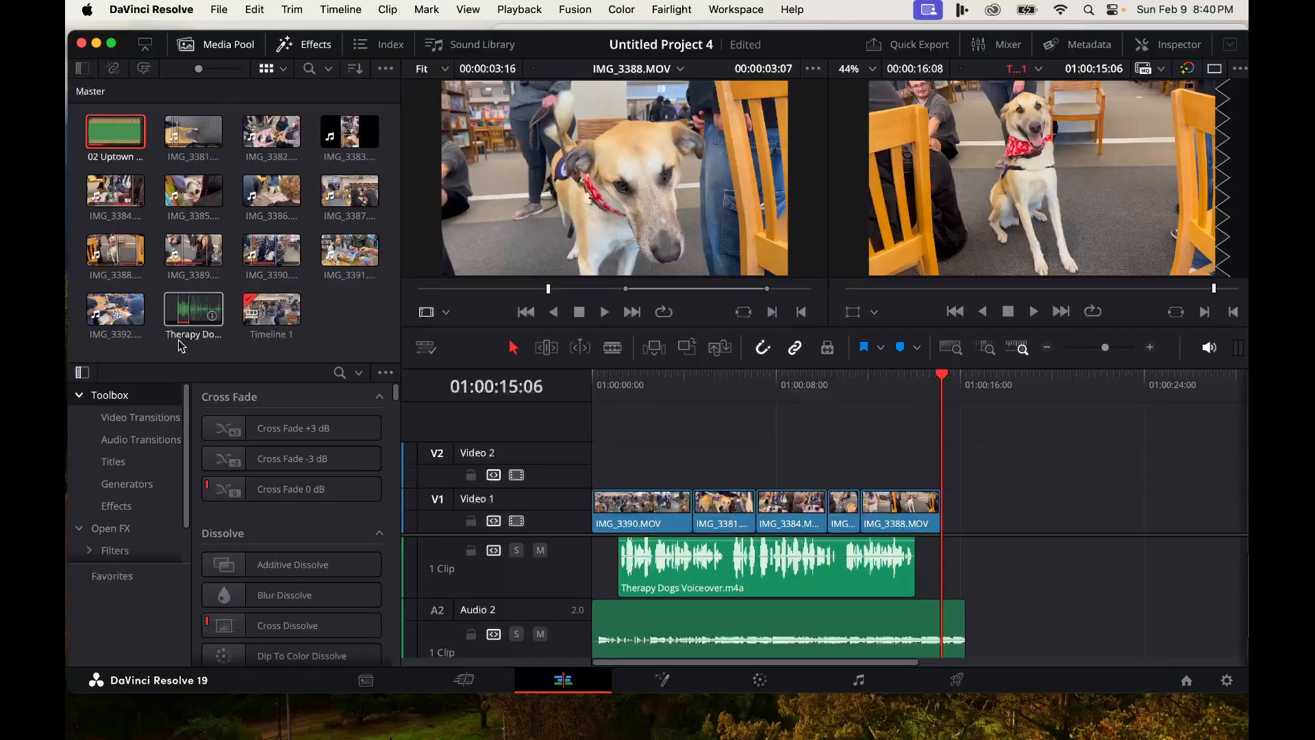
pyautogui.click(111, 462)
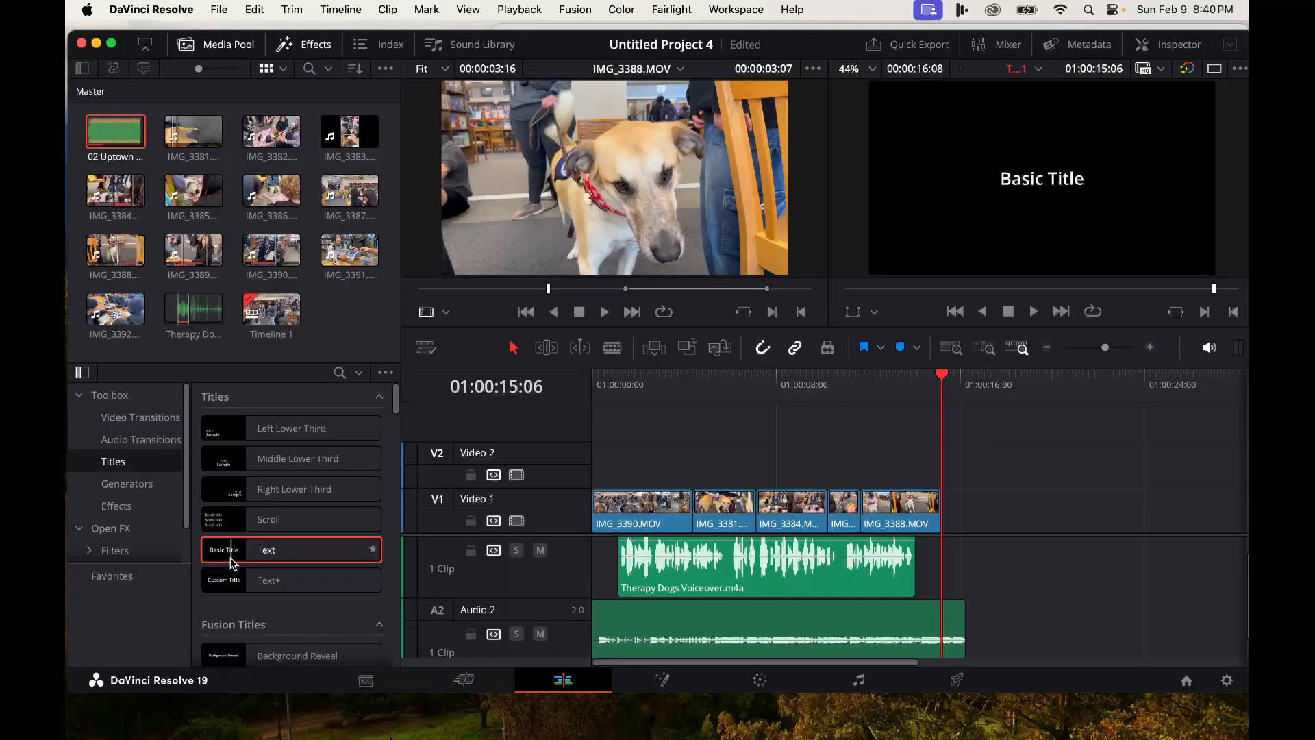
pyautogui.moveTo(230, 549); pyautogui.dragTo(946, 533)
pyautogui.moveTo(1055, 510); pyautogui.dragTo(1017, 512)
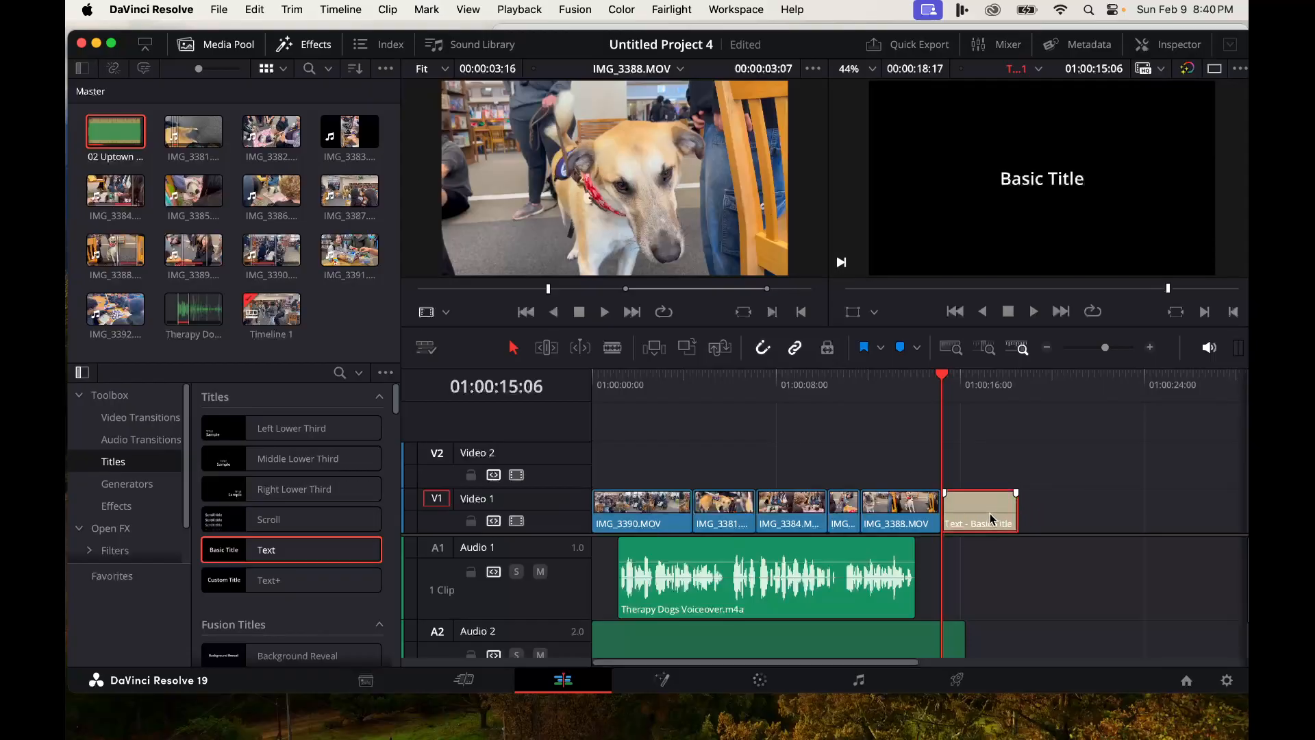
# - Replace the title's text with two credit lines naming the voiceover artist and the editor
pyautogui.doubleClick(989, 513)
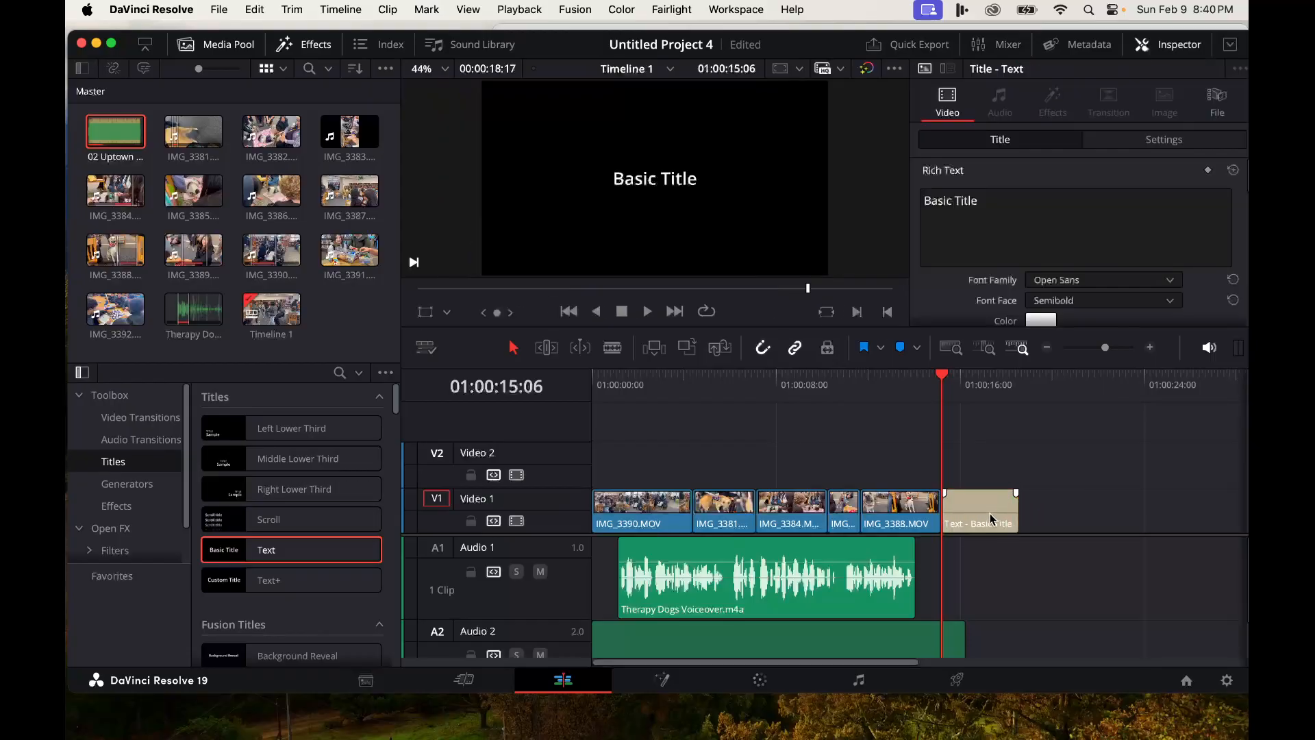
pyautogui.click(989, 212)
pyautogui.moveTo(1018, 206); pyautogui.dragTo(889, 192)
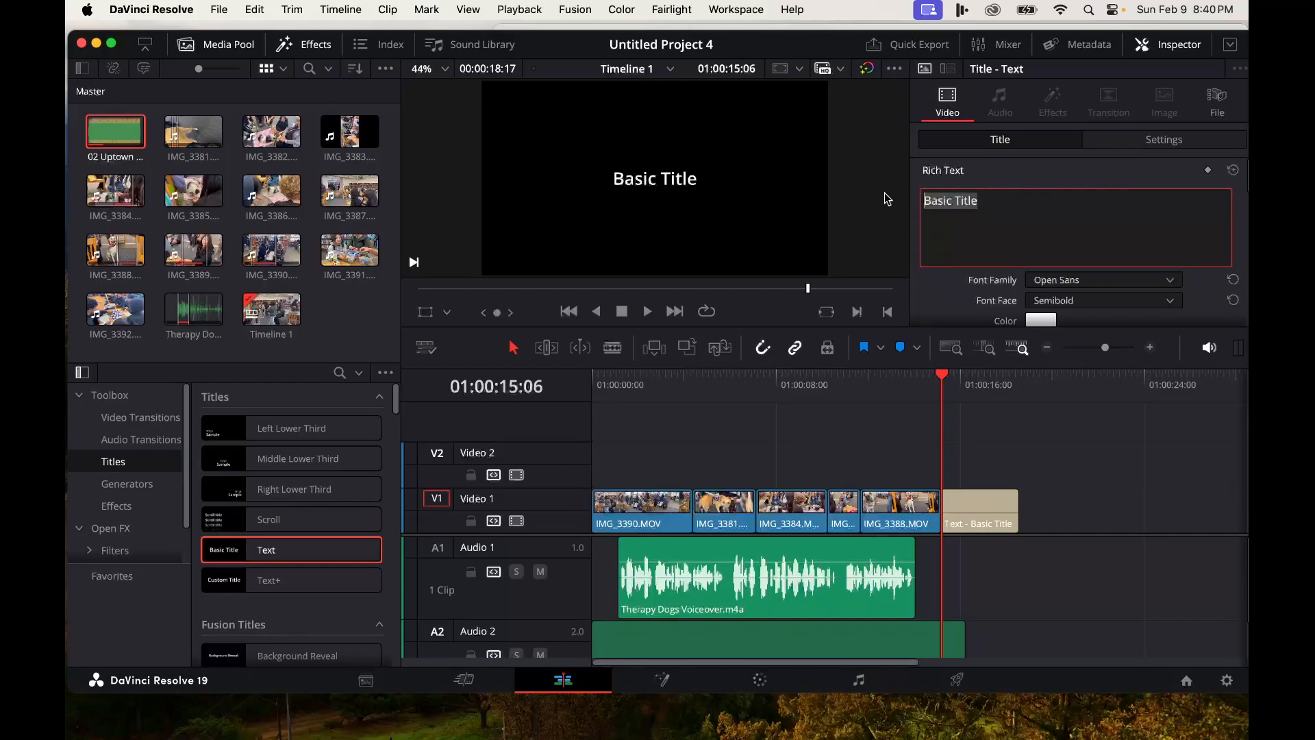
pyautogui.write('Voi')
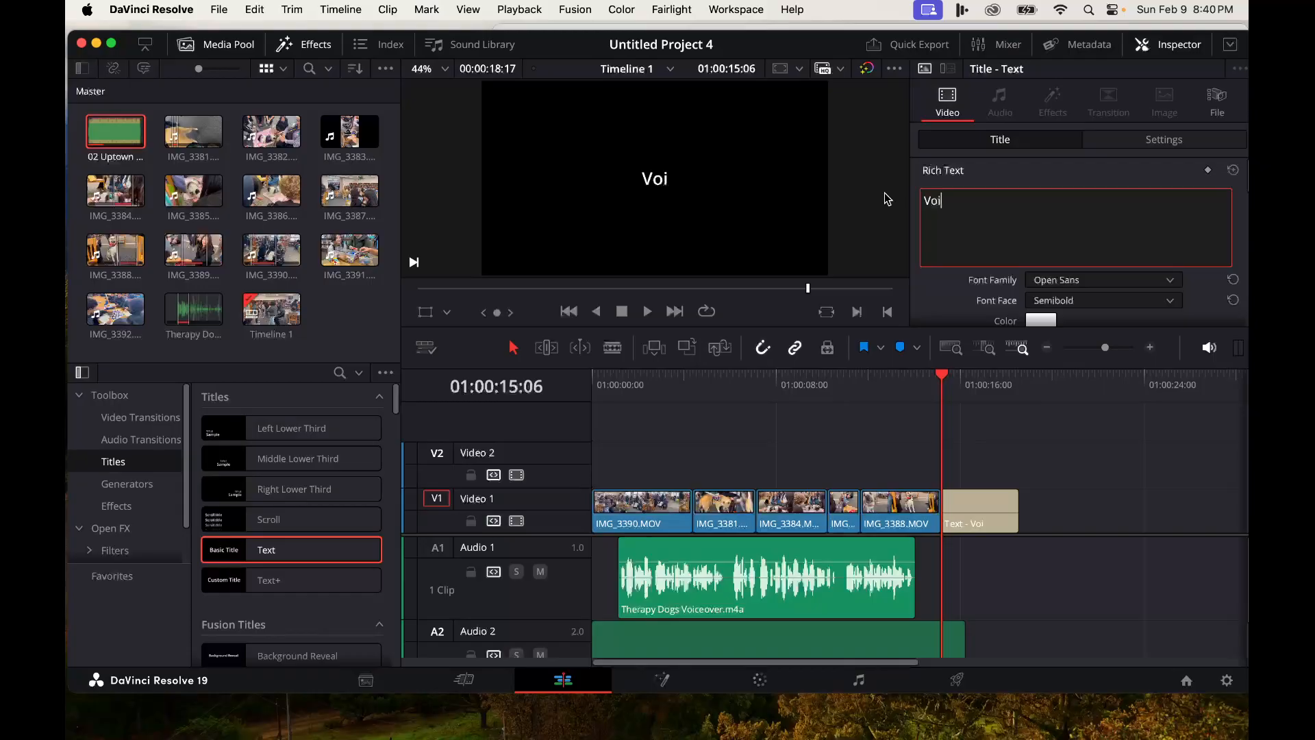
pyautogui.write('ceover by')
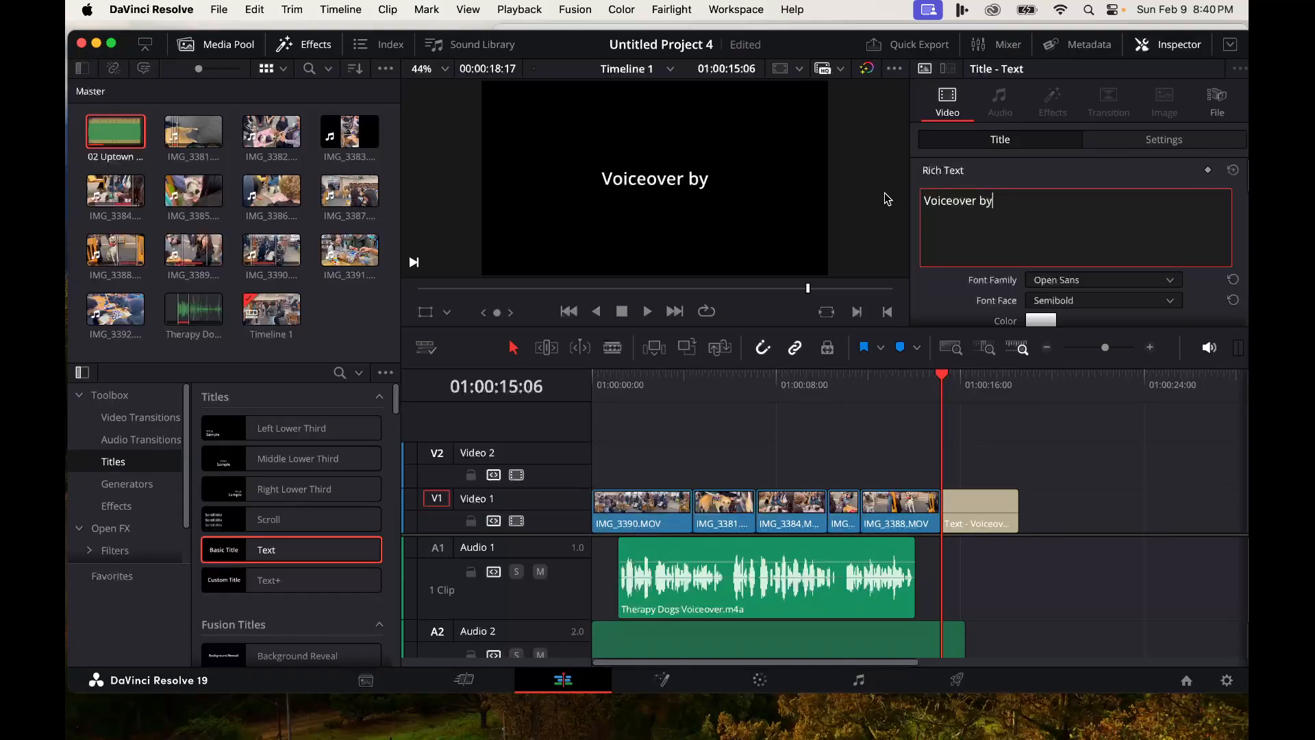
pyautogui.write(' Elizabeth')
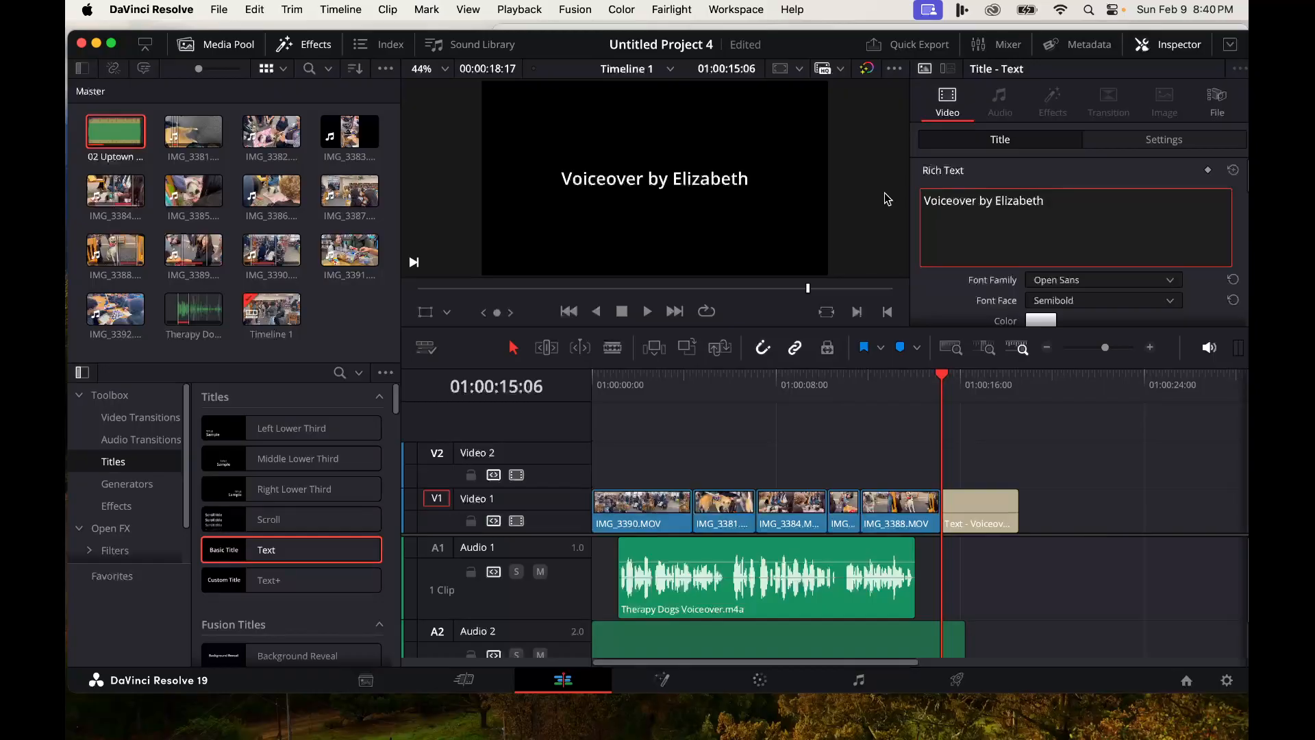
pyautogui.press('Return')
pyautogui.write('Edit')
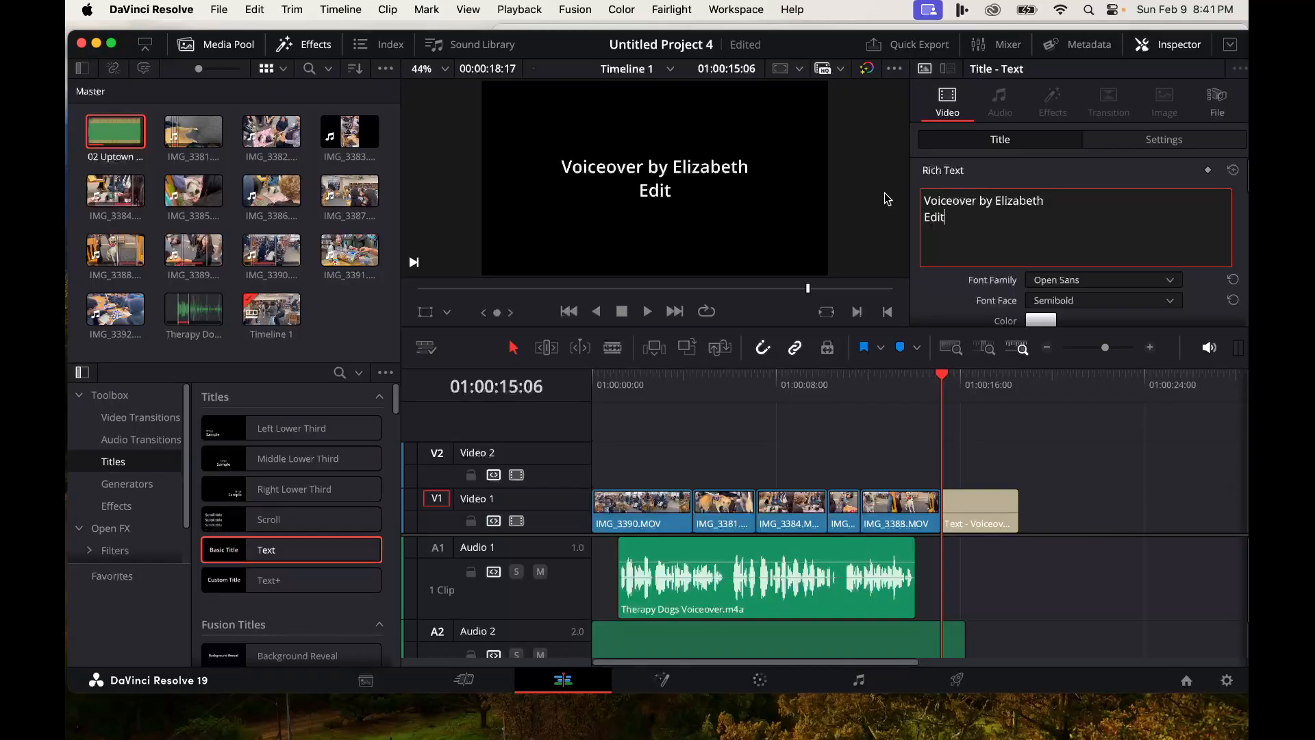
pyautogui.write('ed by M')
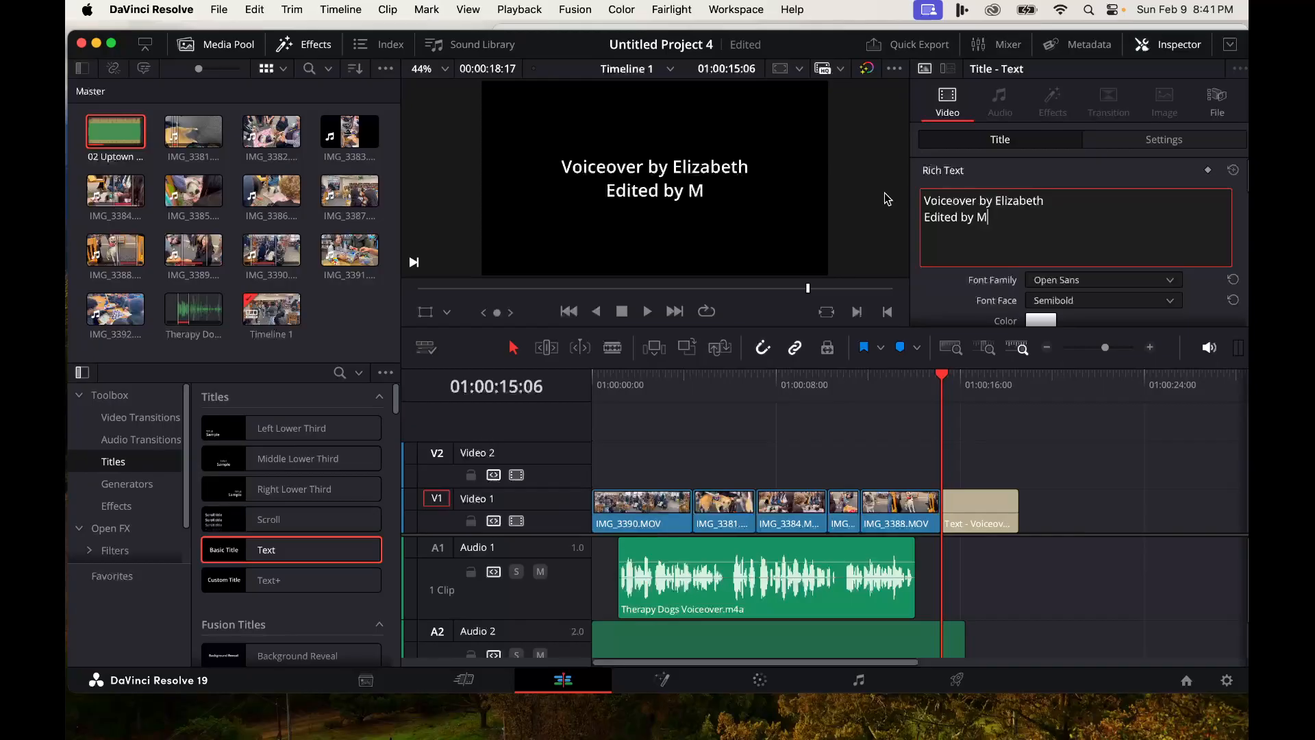
pyautogui.write('r. Farley')
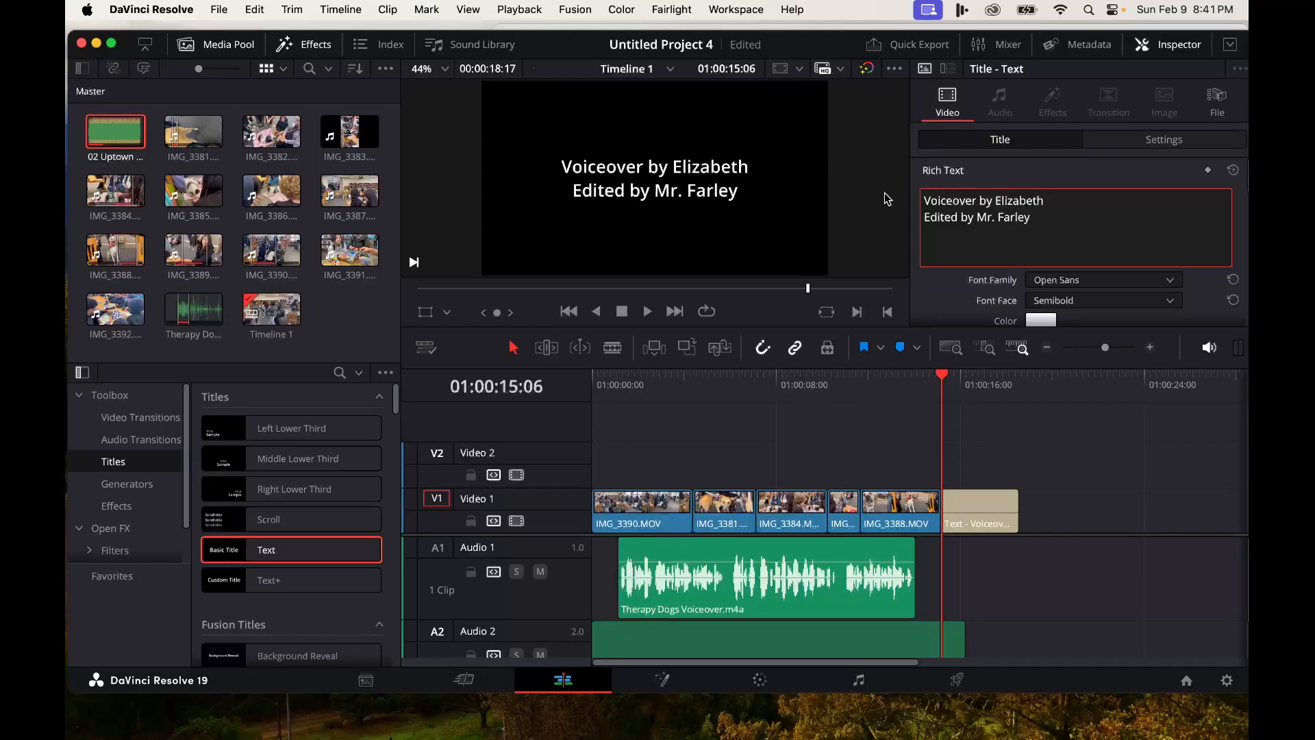
pyautogui.moveTo(974, 222); pyautogui.dragTo(1027, 223)
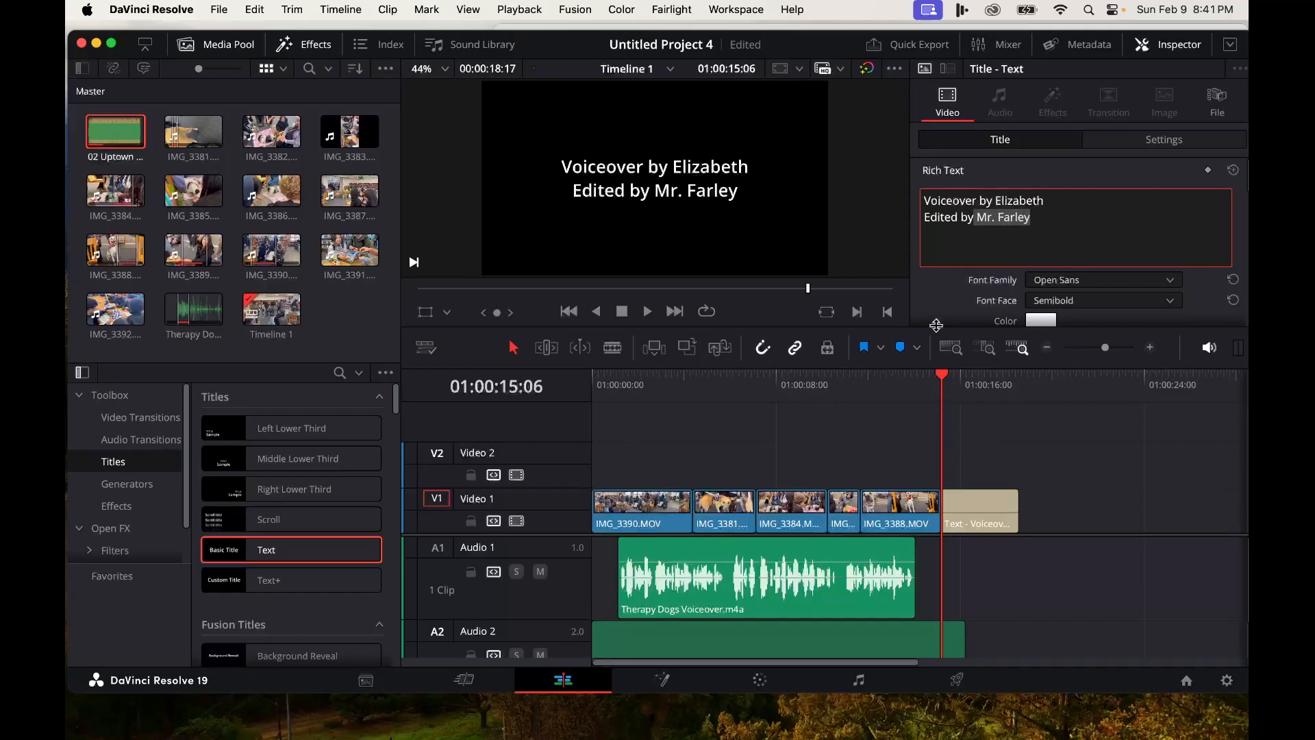
pyautogui.click(918, 385)
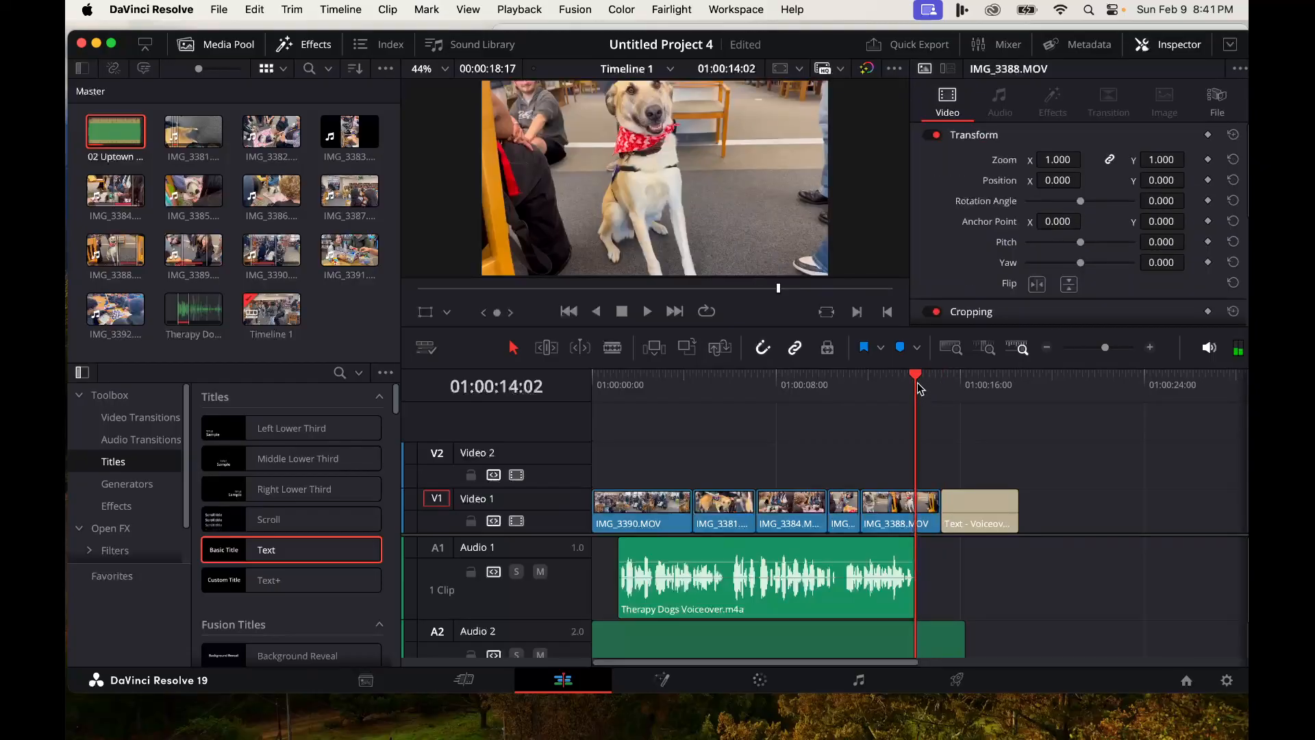
# - Play back the end of the timeline to review the credits title
pyautogui.press('space')
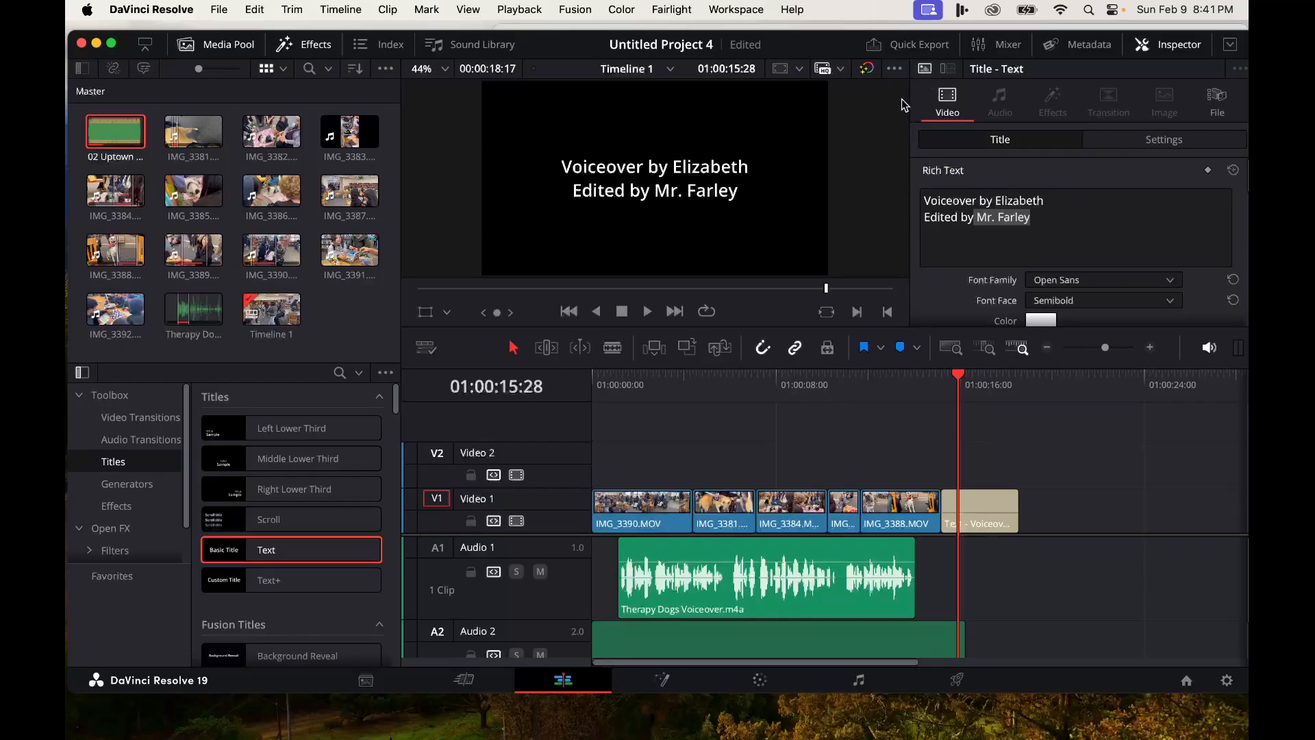
pyautogui.click(948, 69)
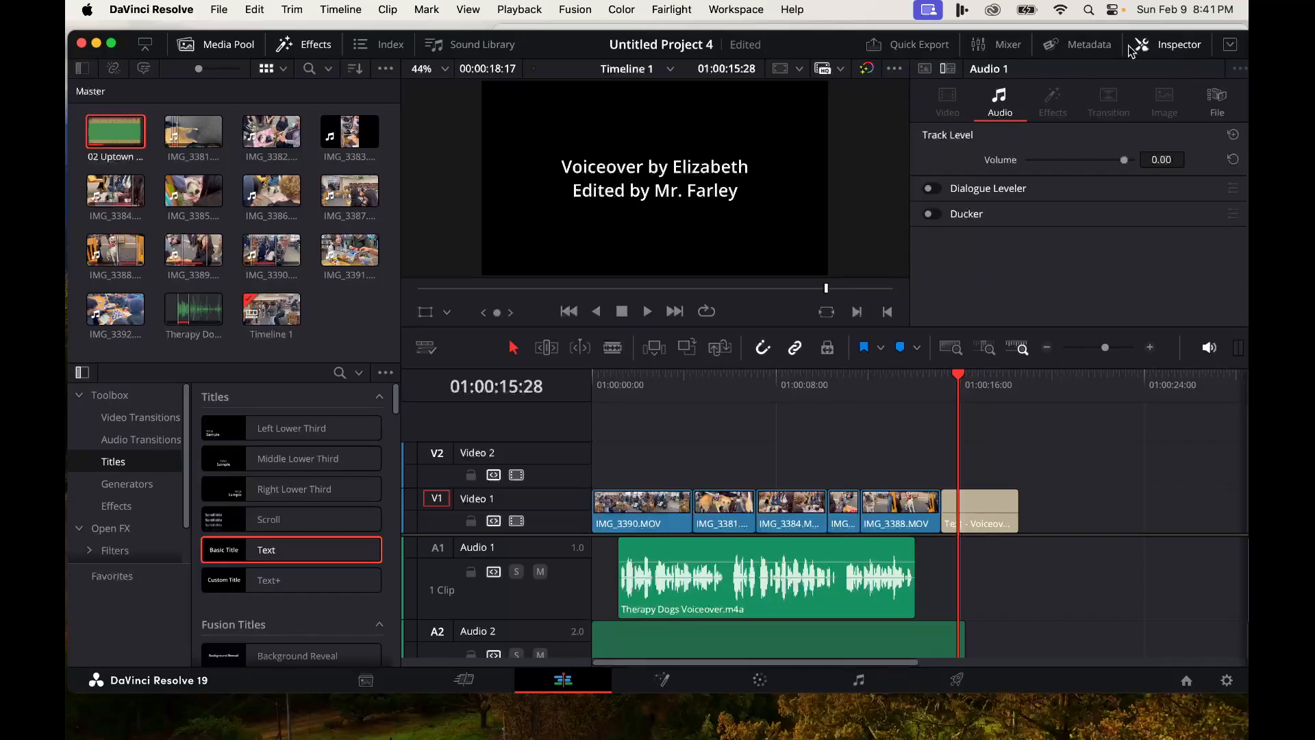
pyautogui.click(1153, 48)
pyautogui.click(1164, 49)
pyautogui.click(1163, 49)
pyautogui.press('space')
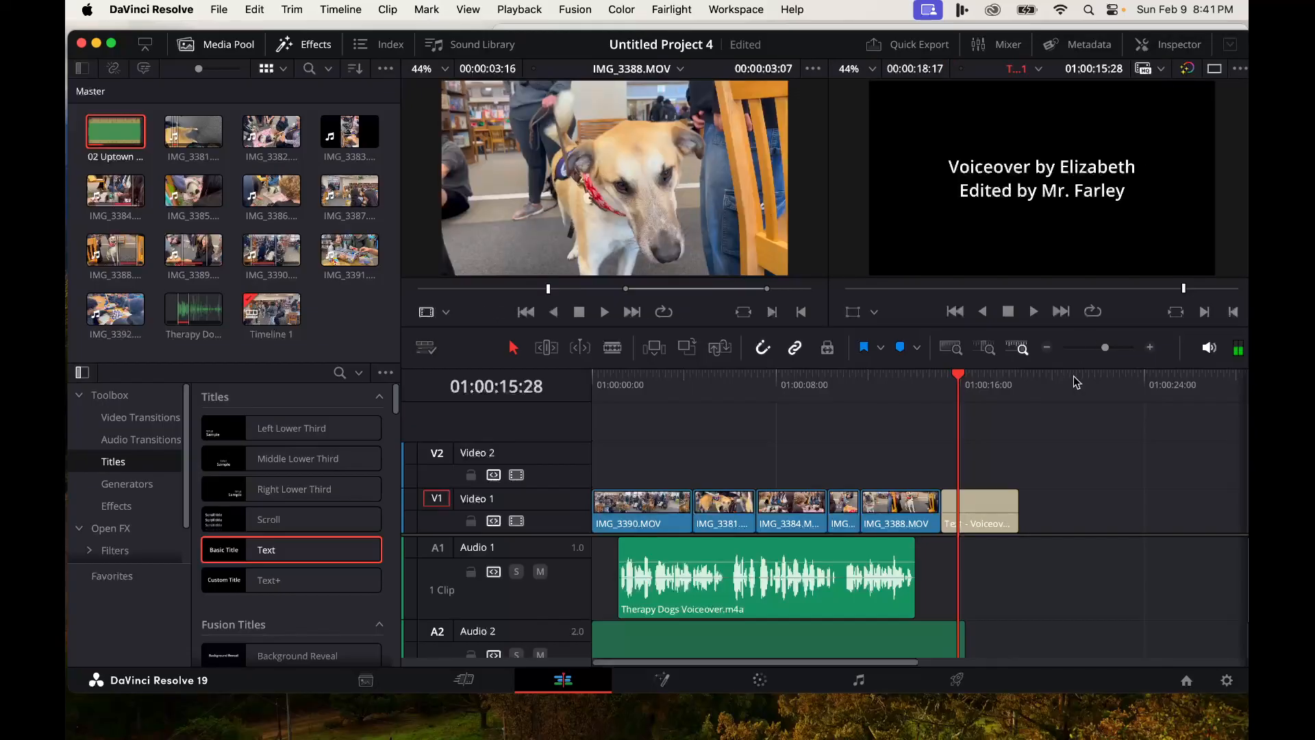
pyautogui.click(916, 385)
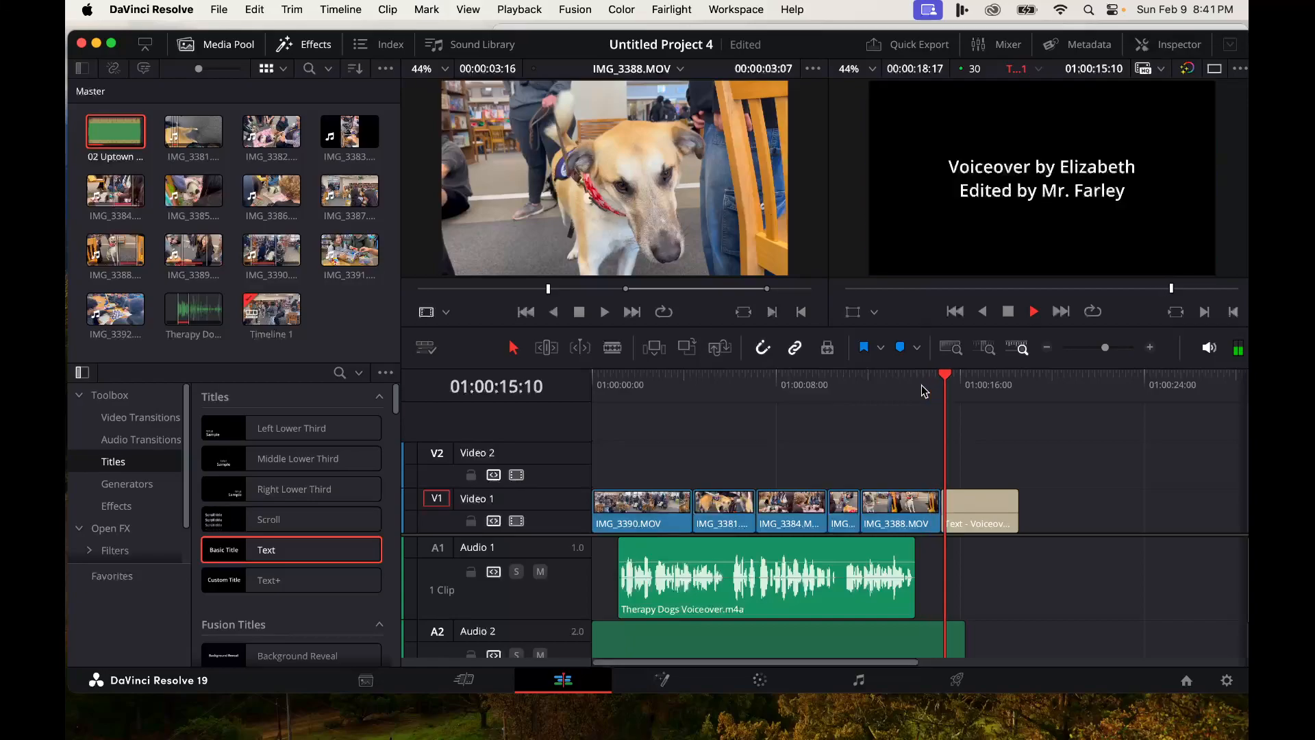
pyautogui.press('space')
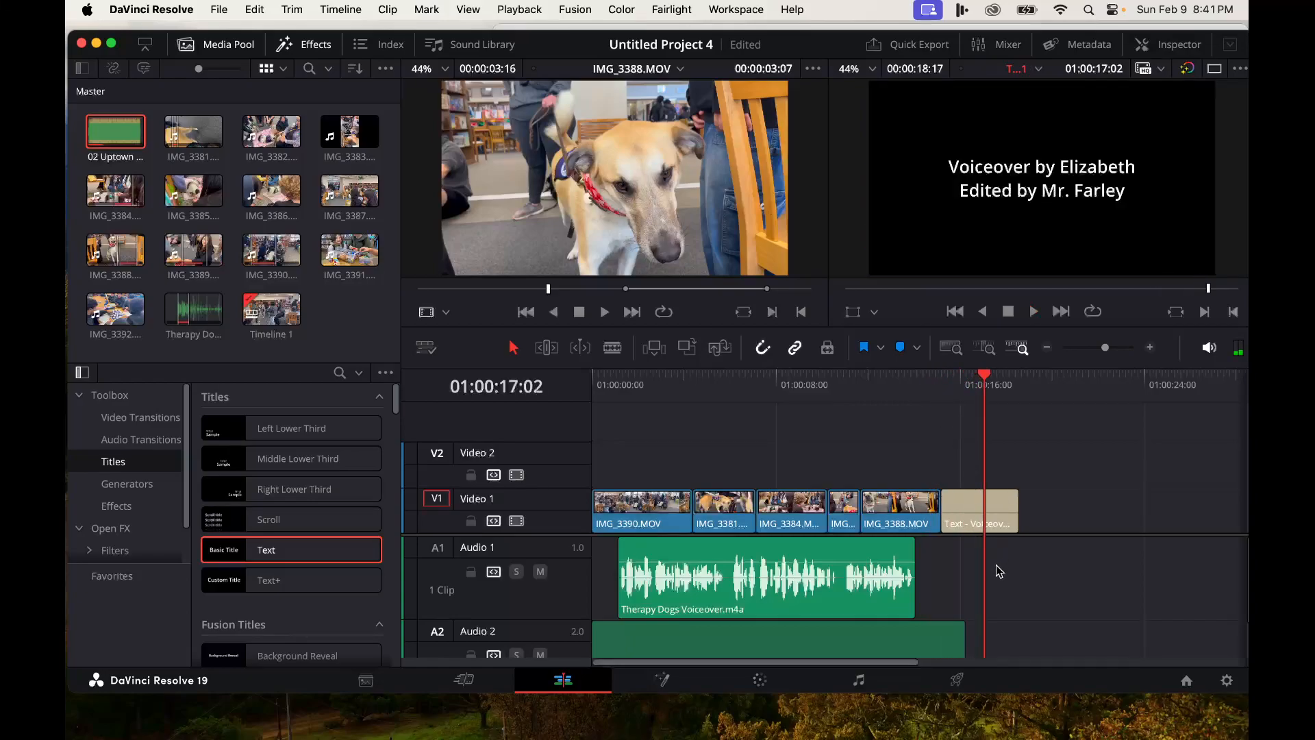
# - Extend the music clip's end and trim the credits title so both end at the same point, then save
pyautogui.moveTo(963, 642); pyautogui.dragTo(993, 643)
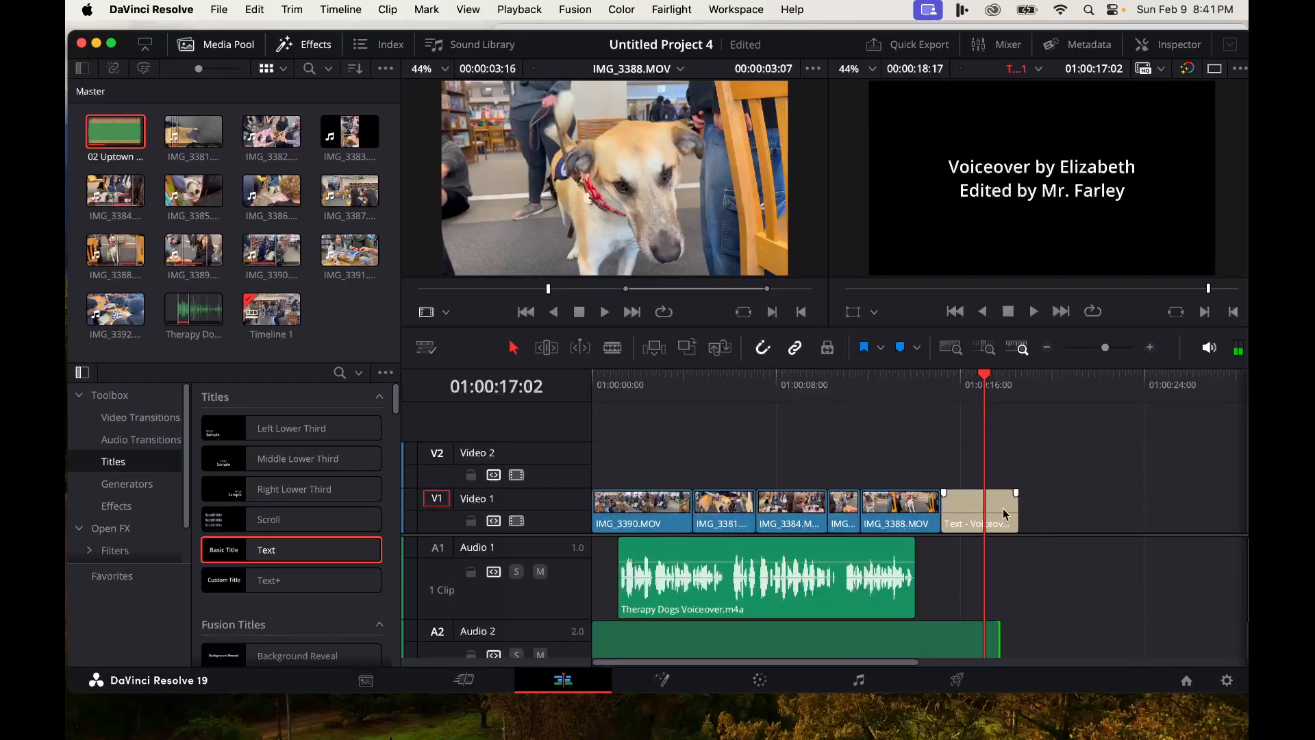
pyautogui.moveTo(1018, 510); pyautogui.dragTo(1000, 513)
pyautogui.click(943, 404)
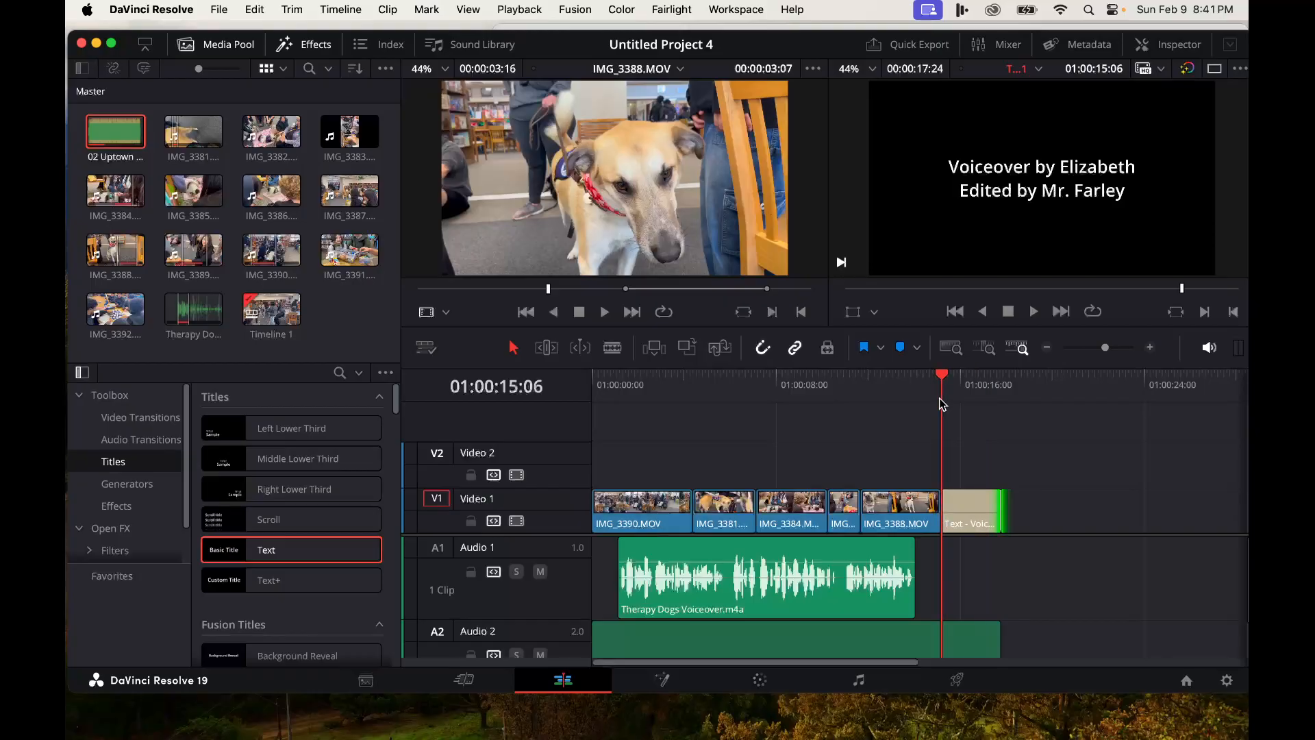
pyautogui.press('space')
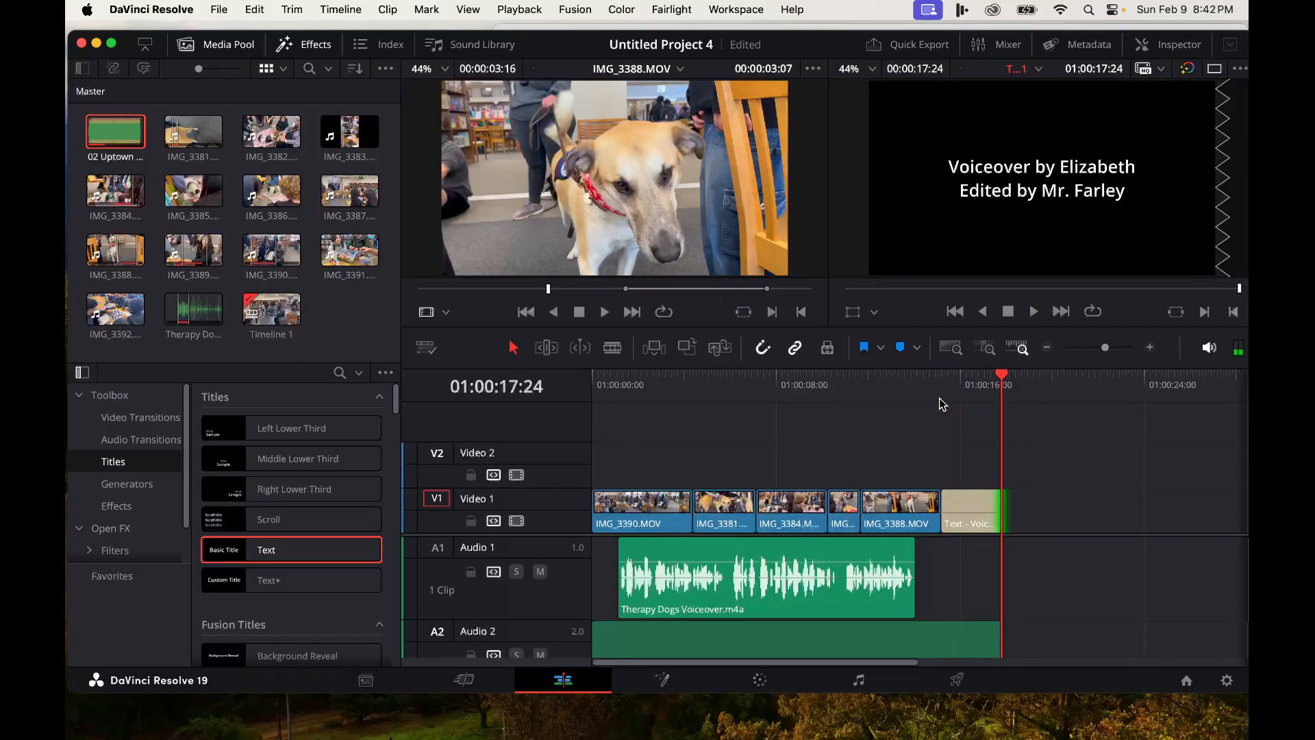
pyautogui.press('super+s')
# - Add fade-outs to the end of the music clip and the credits title
pyautogui.moveTo(998, 624); pyautogui.dragTo(954, 624)
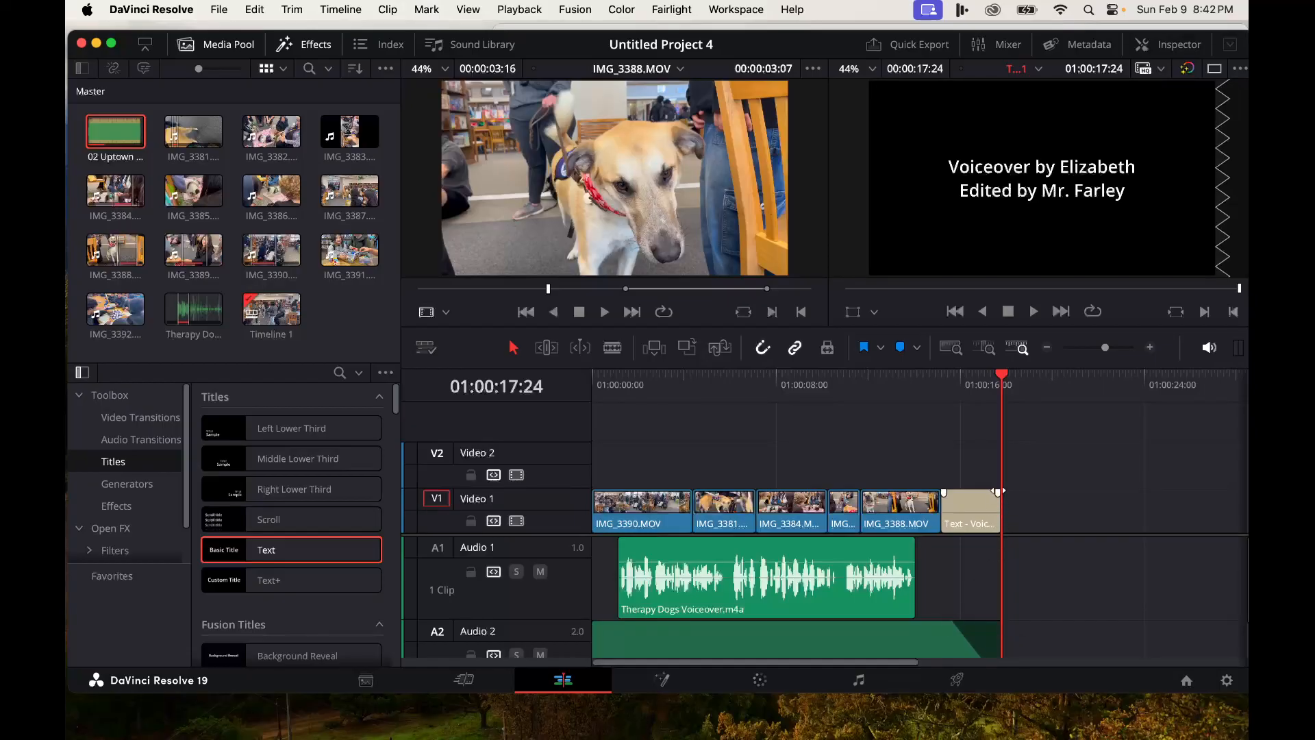
pyautogui.moveTo(997, 492); pyautogui.dragTo(984, 493)
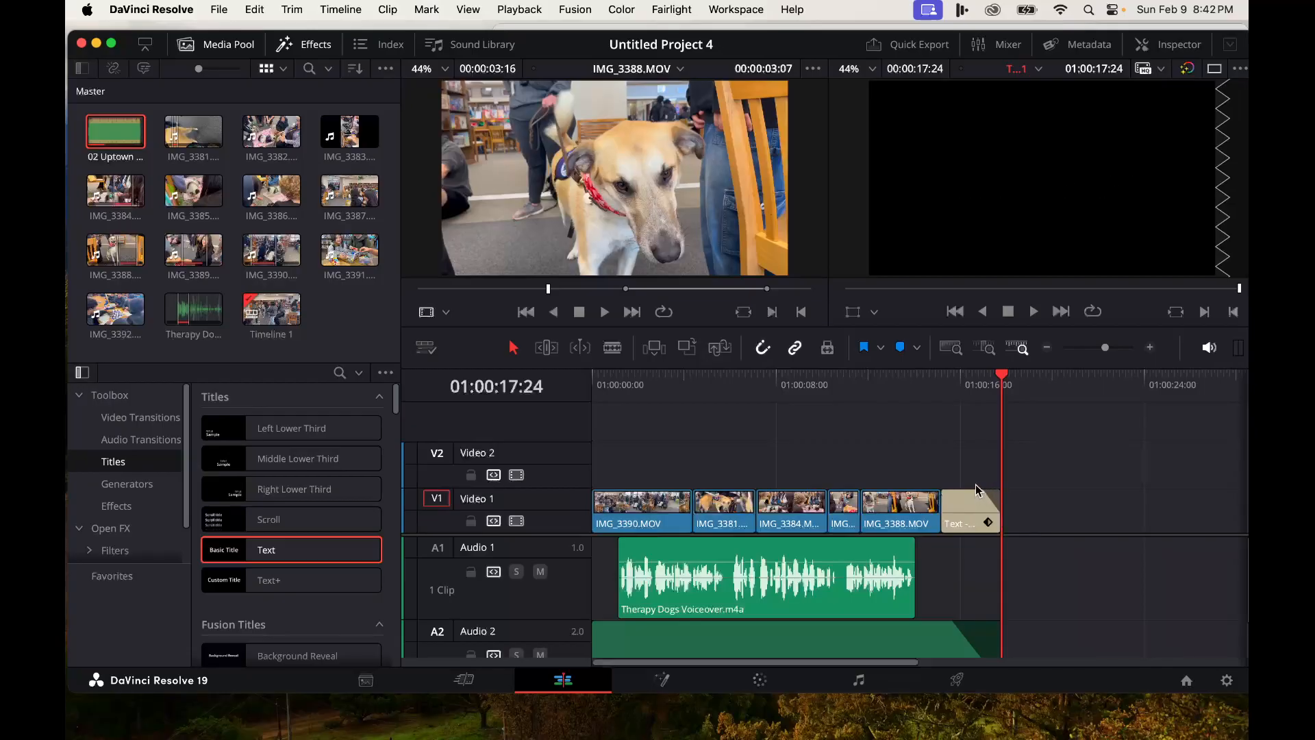
pyautogui.click(926, 387)
pyautogui.press('space')
# - Select all timeline clips and shift them later to make room at the start for an opening title
pyautogui.moveTo(1001, 378); pyautogui.dragTo(563, 389)
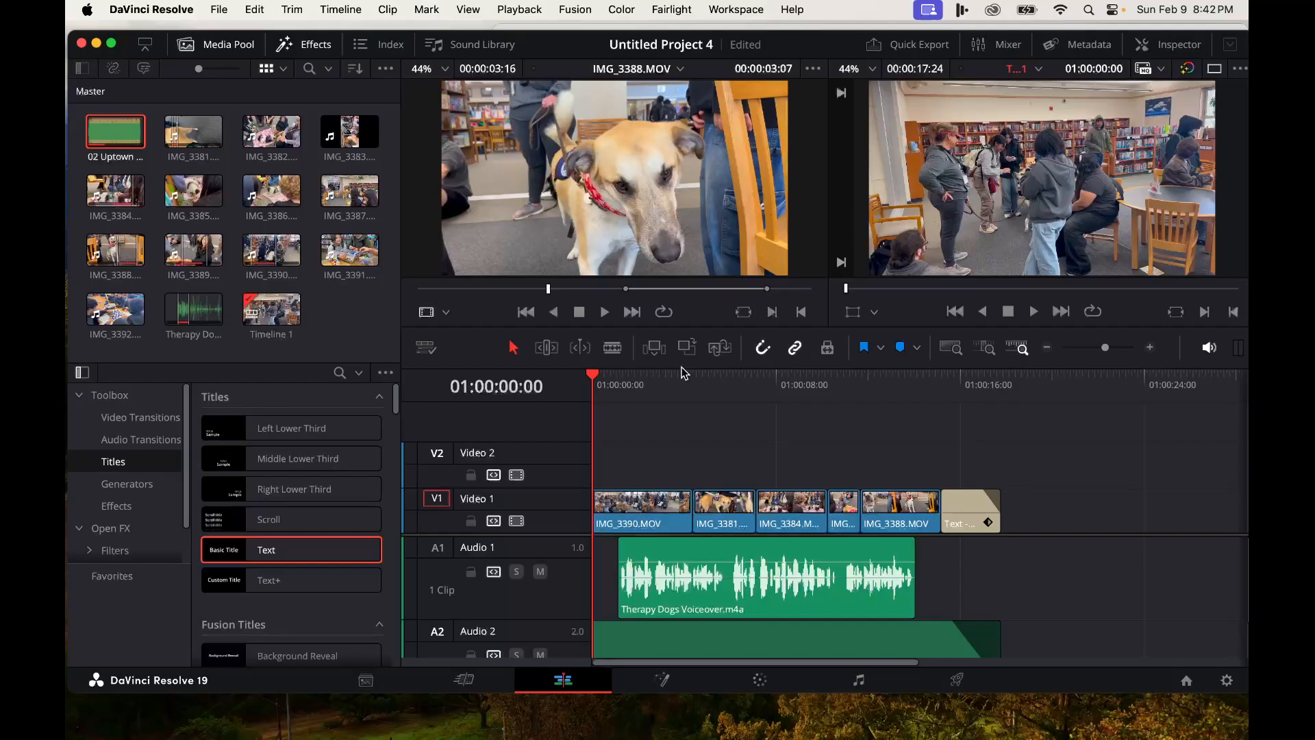
pyautogui.moveTo(682, 366); pyautogui.dragTo(699, 322)
pyautogui.moveTo(1105, 304)
pyautogui.mouseDown()
pyautogui.moveTo(1089, 309)
pyautogui.moveTo(1107, 313)
pyautogui.mouseUp()
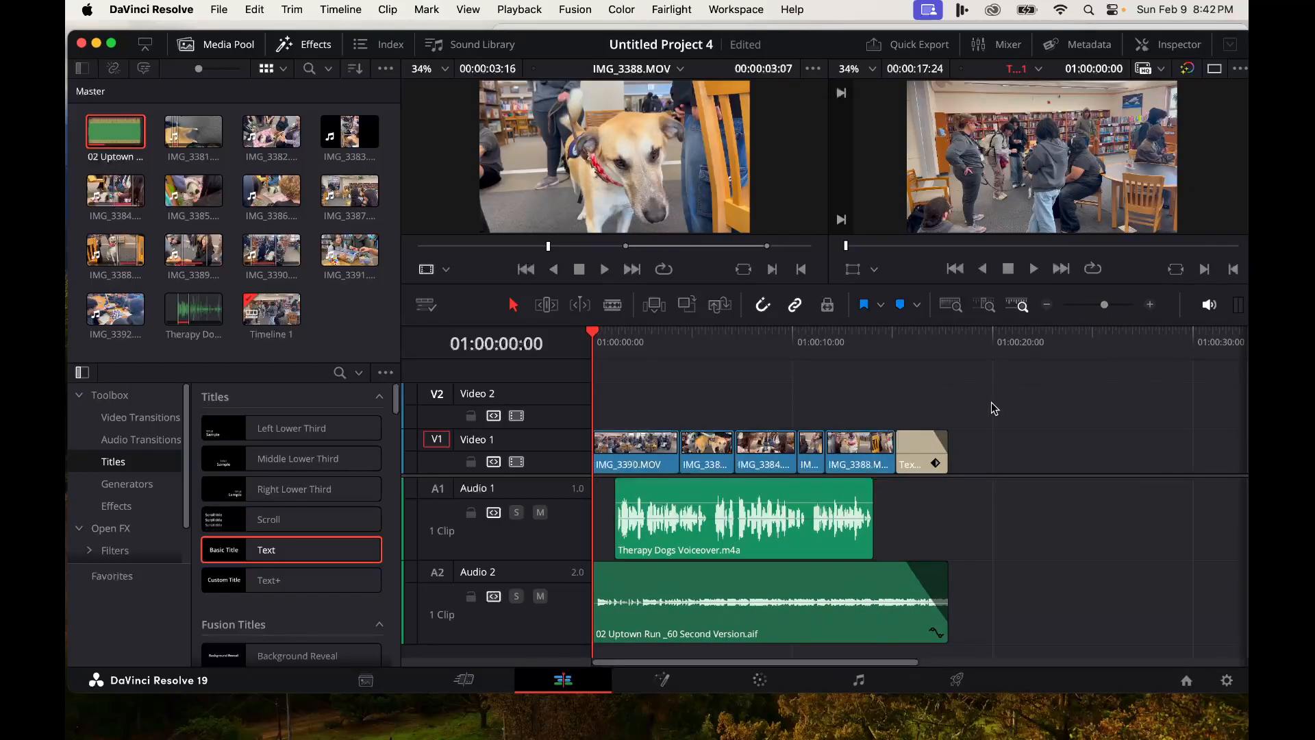
pyautogui.moveTo(991, 372); pyautogui.dragTo(602, 639)
pyautogui.moveTo(625, 458); pyautogui.dragTo(787, 465)
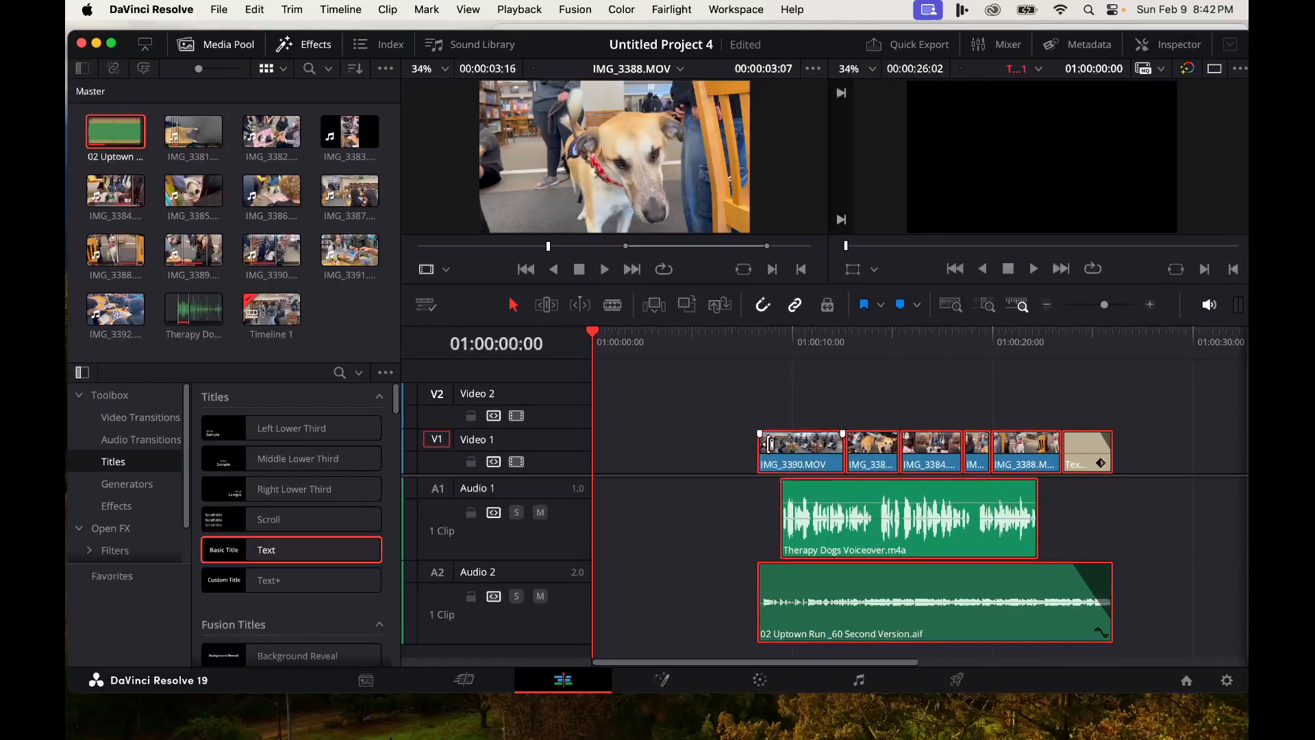
# - Add a Text title at the start of Video 1 reading "Therapy Dogs" and "In The Library" on two lines
pyautogui.moveTo(226, 563); pyautogui.dragTo(593, 464)
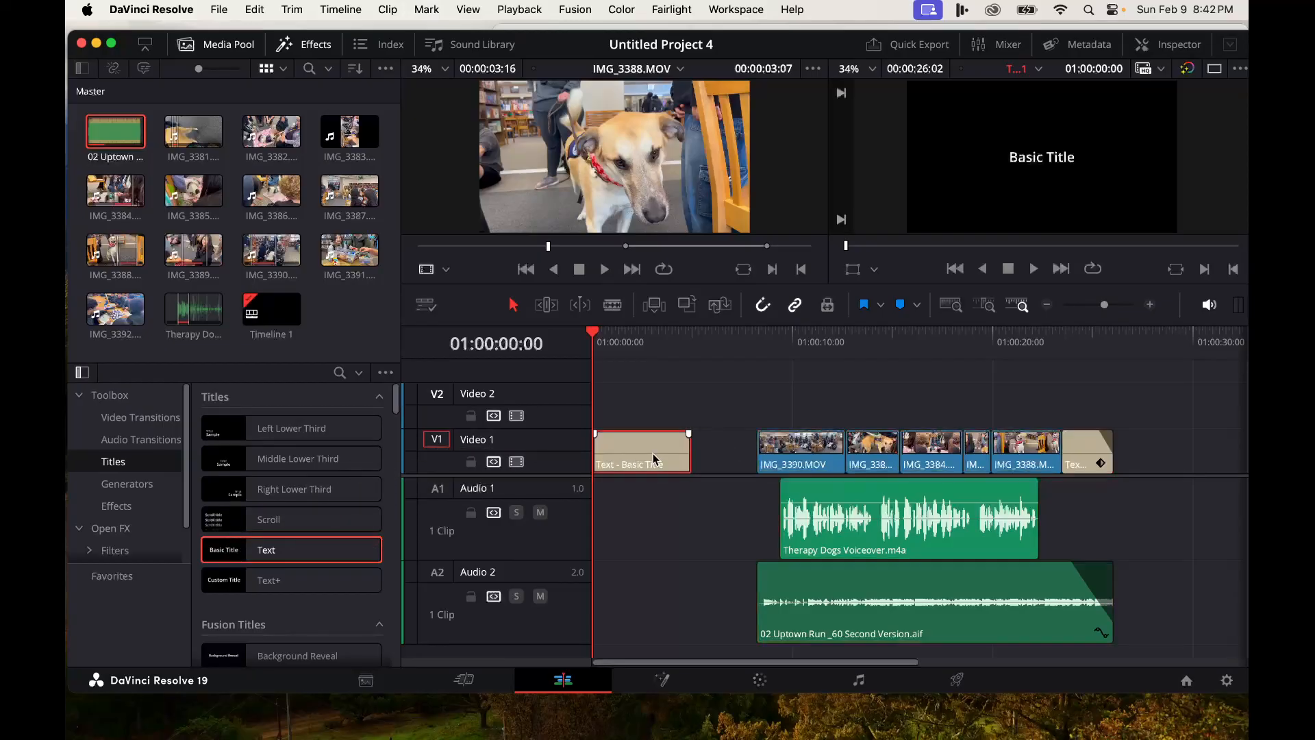
pyautogui.doubleClick(654, 455)
pyautogui.click(1052, 210)
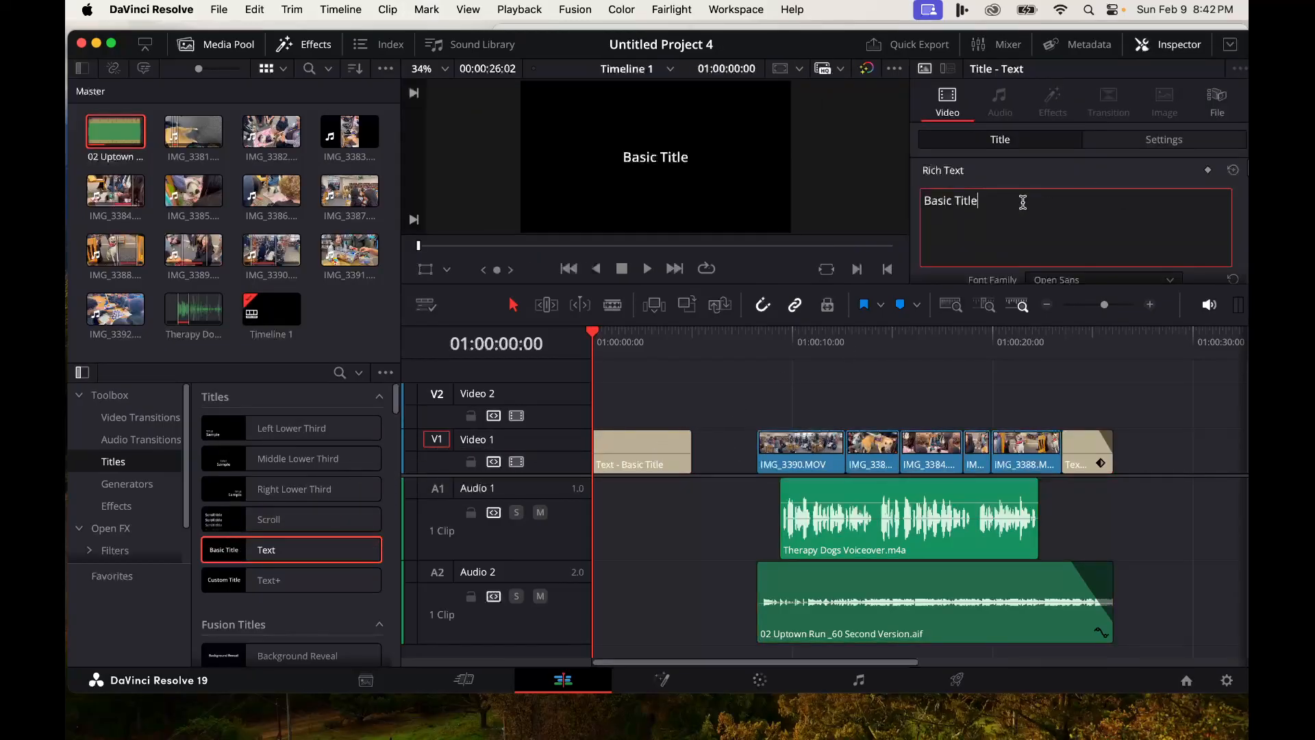
pyautogui.moveTo(1115, 203); pyautogui.dragTo(889, 199)
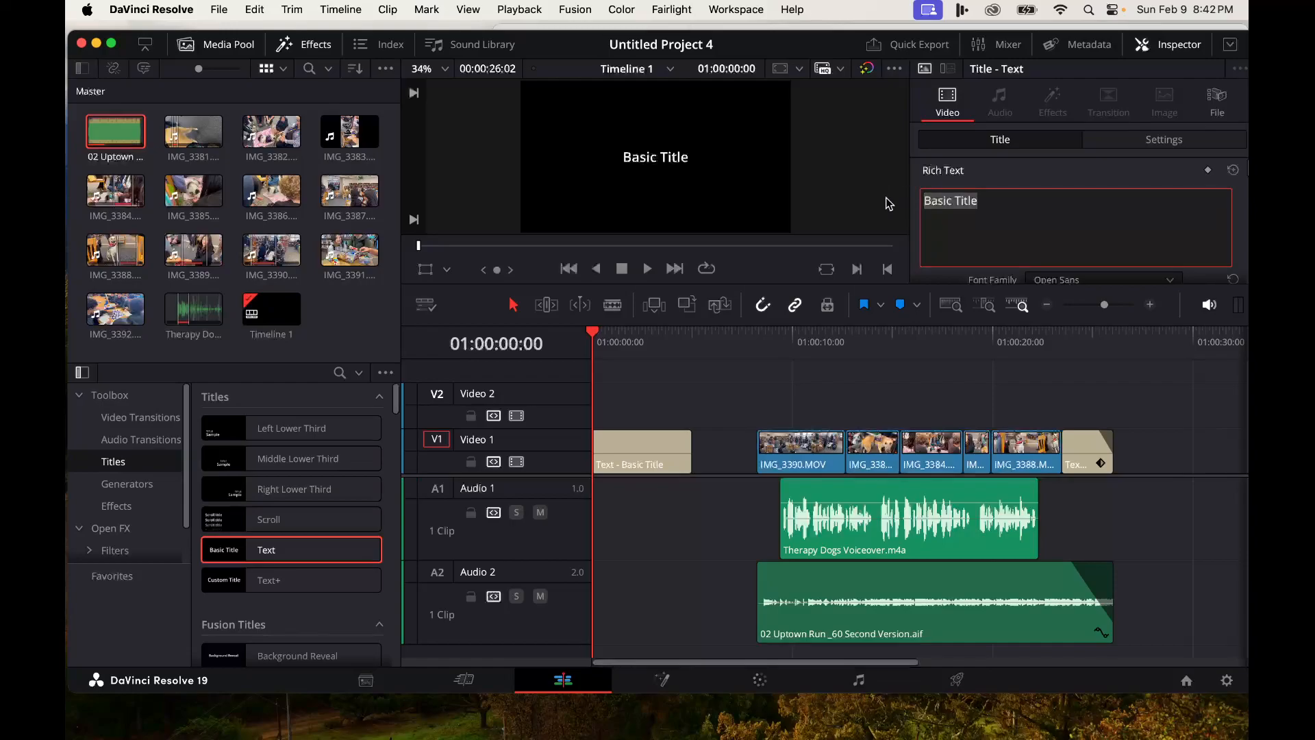
pyautogui.write('Thera')
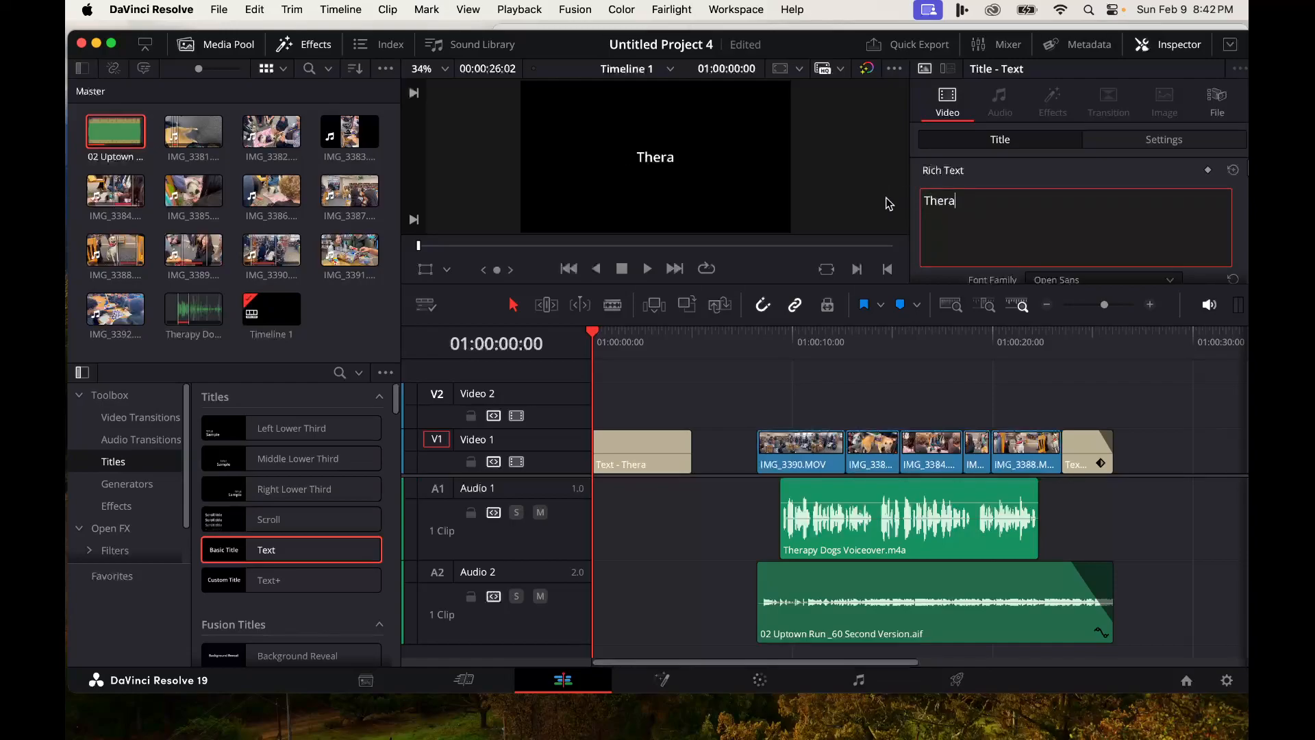
pyautogui.write('py Dogs')
pyautogui.press('Return')
pyautogui.write('In The Library')
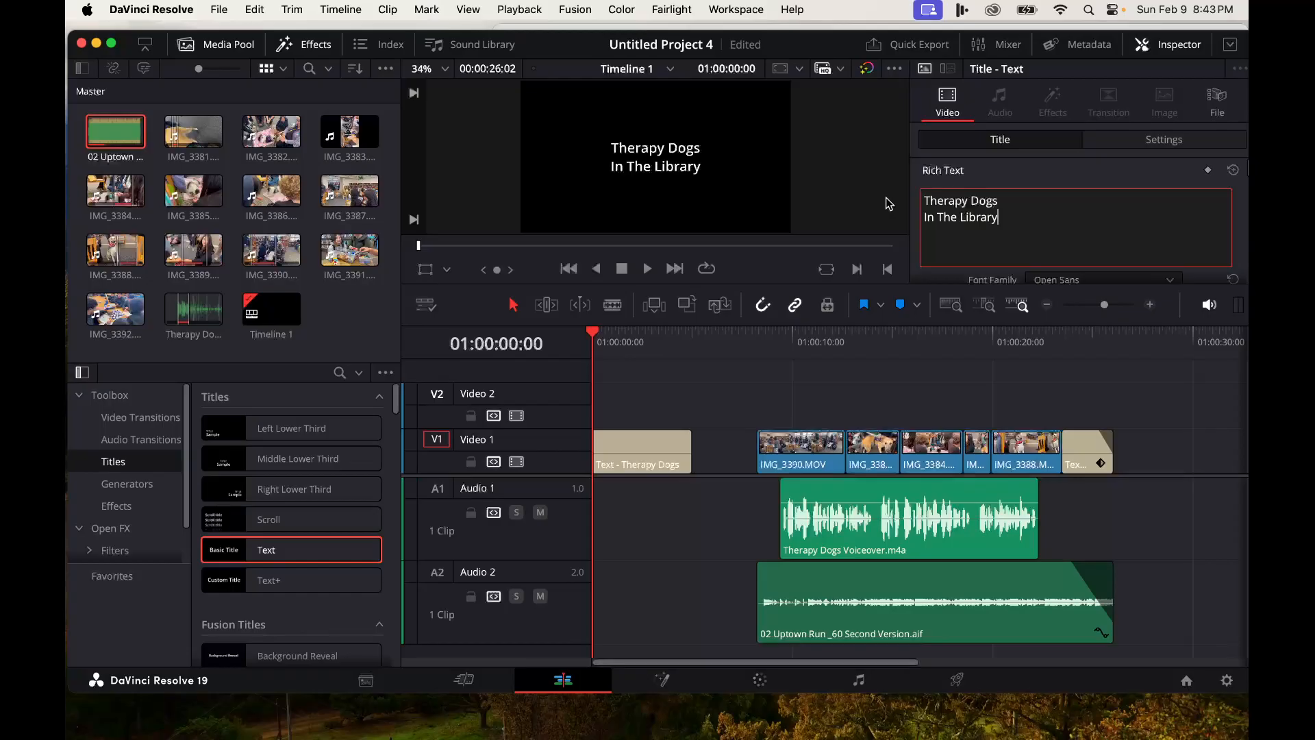
# - Shorten the opening title and close the gap between it and the first video clip
pyautogui.moveTo(685, 456); pyautogui.dragTo(648, 459)
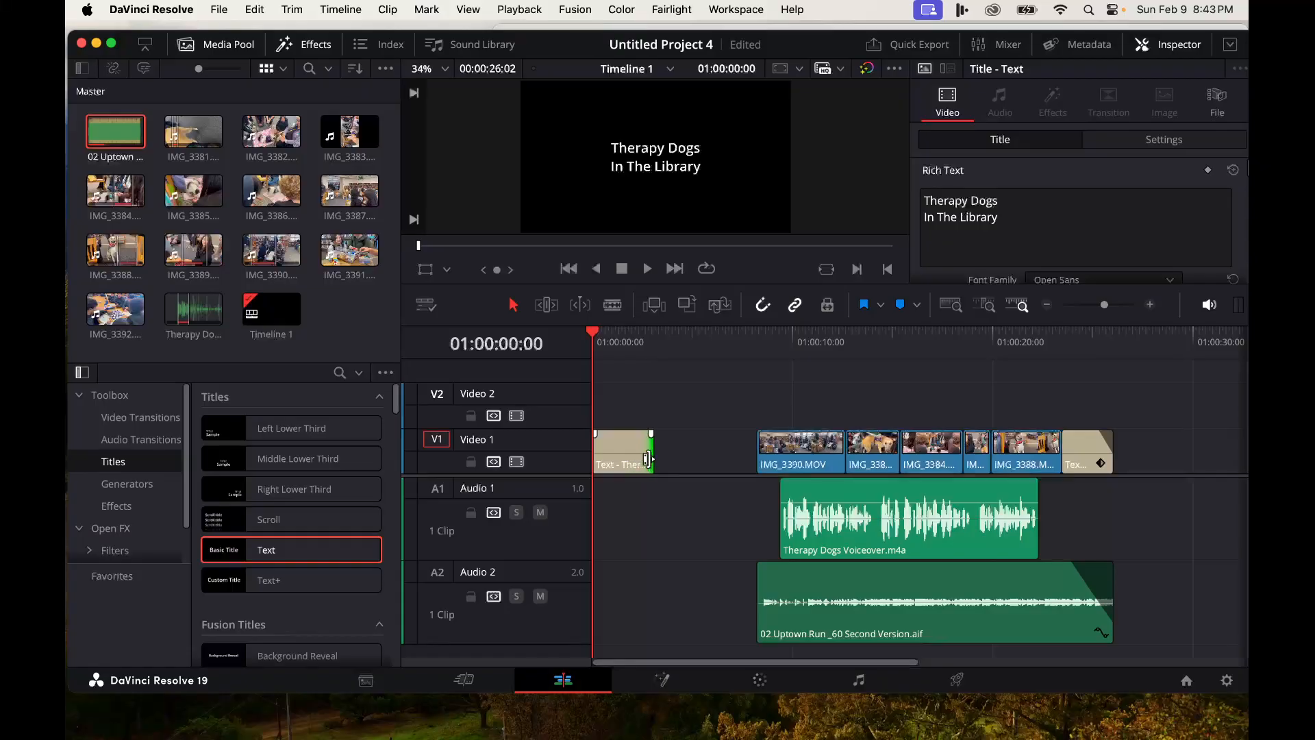
pyautogui.press('super+s')
pyautogui.moveTo(725, 400); pyautogui.dragTo(1148, 668)
pyautogui.moveTo(791, 459); pyautogui.dragTo(835, 459)
pyautogui.click(719, 457)
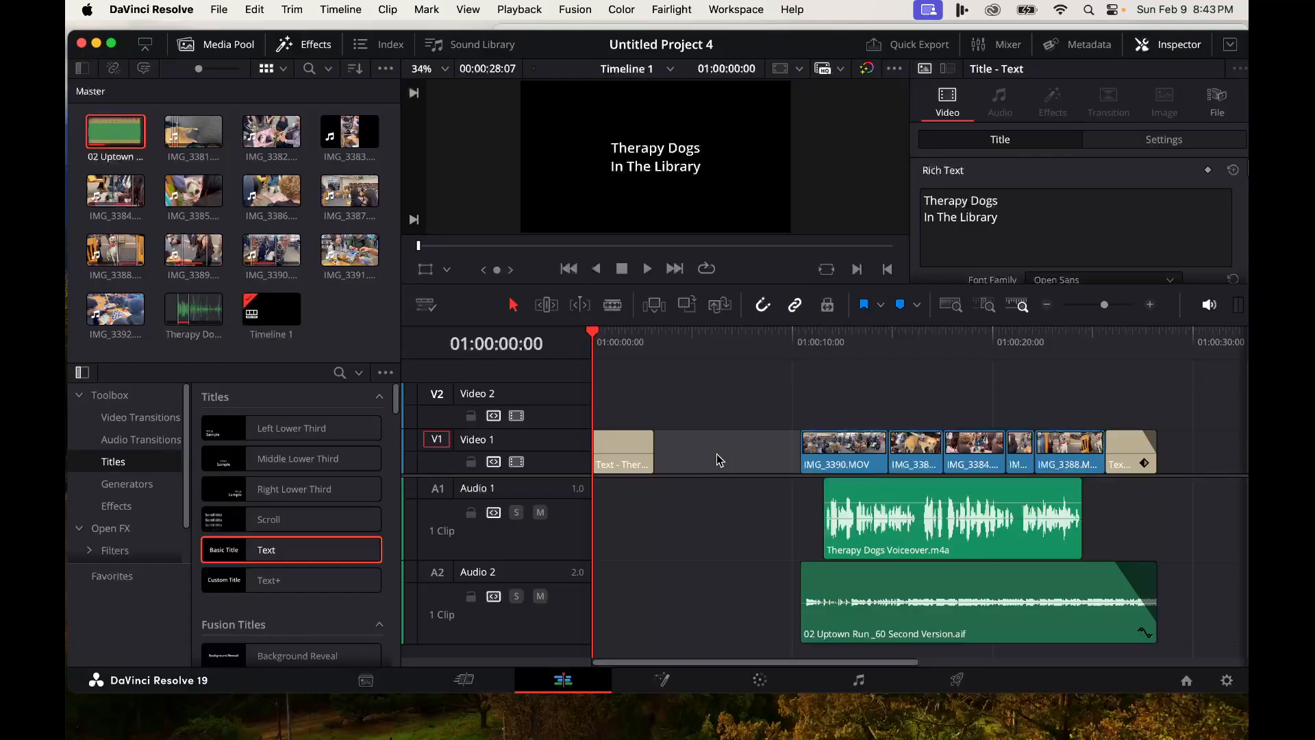
pyautogui.press('BackSpace')
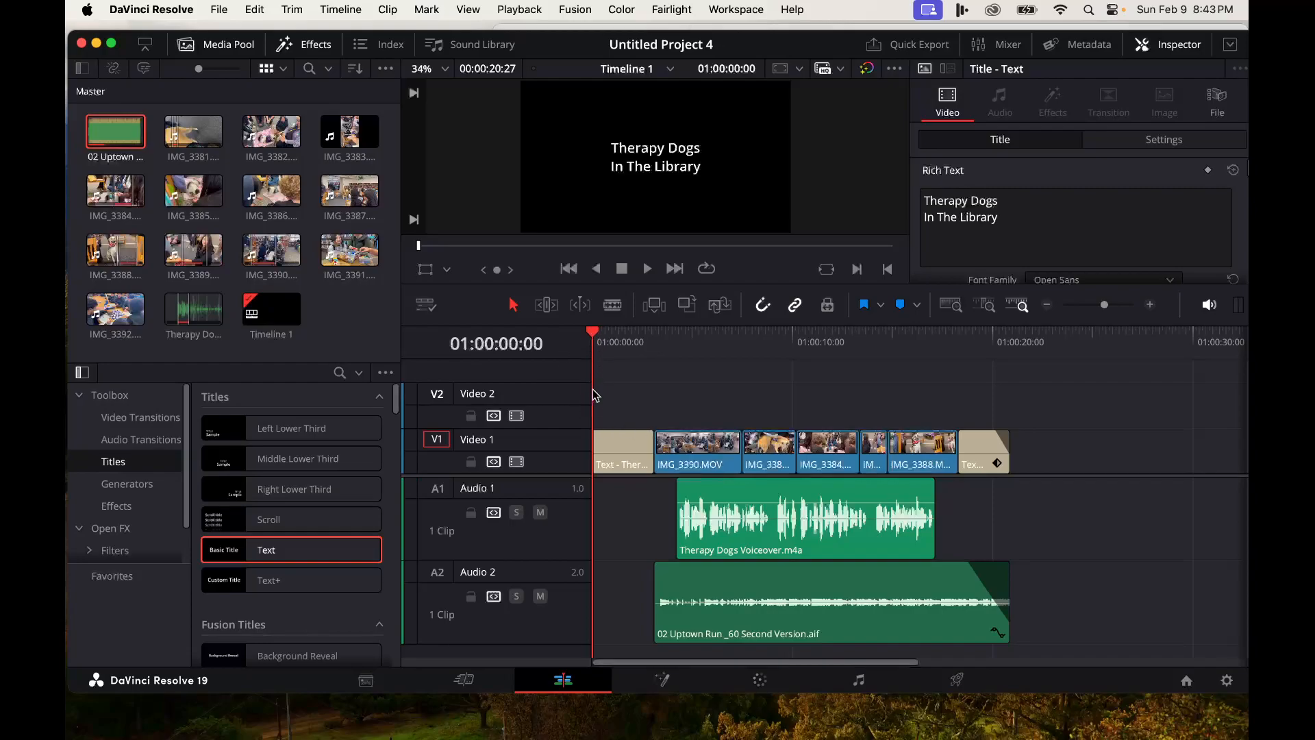
# - Play the timeline from the opening title to review it
pyautogui.press('space')
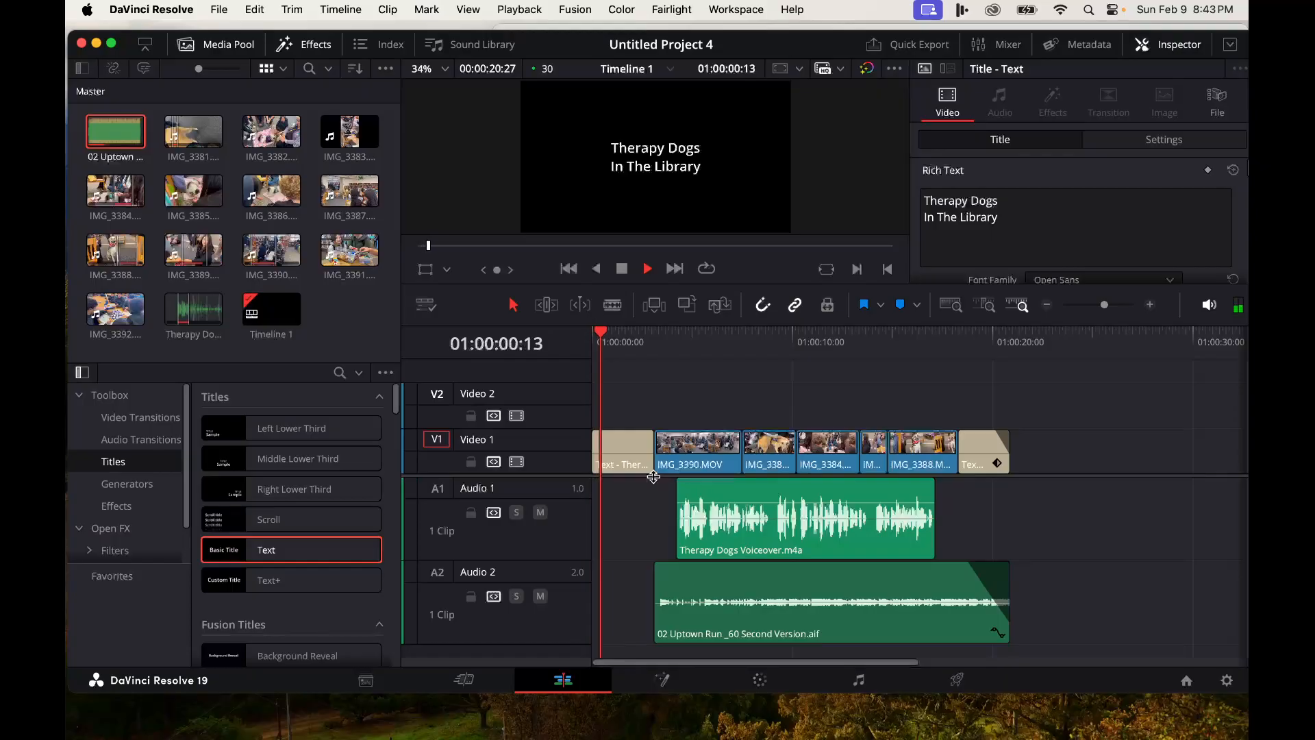
pyautogui.click(1184, 48)
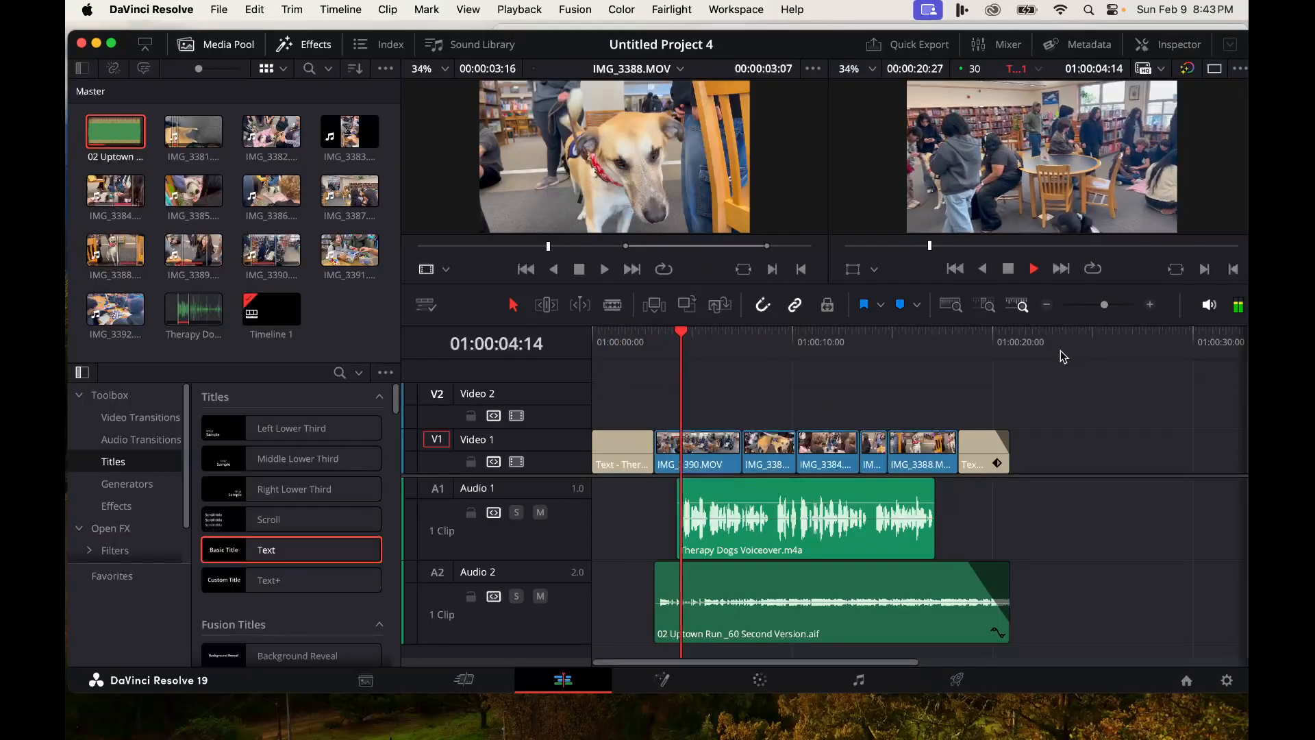
pyautogui.press('space')
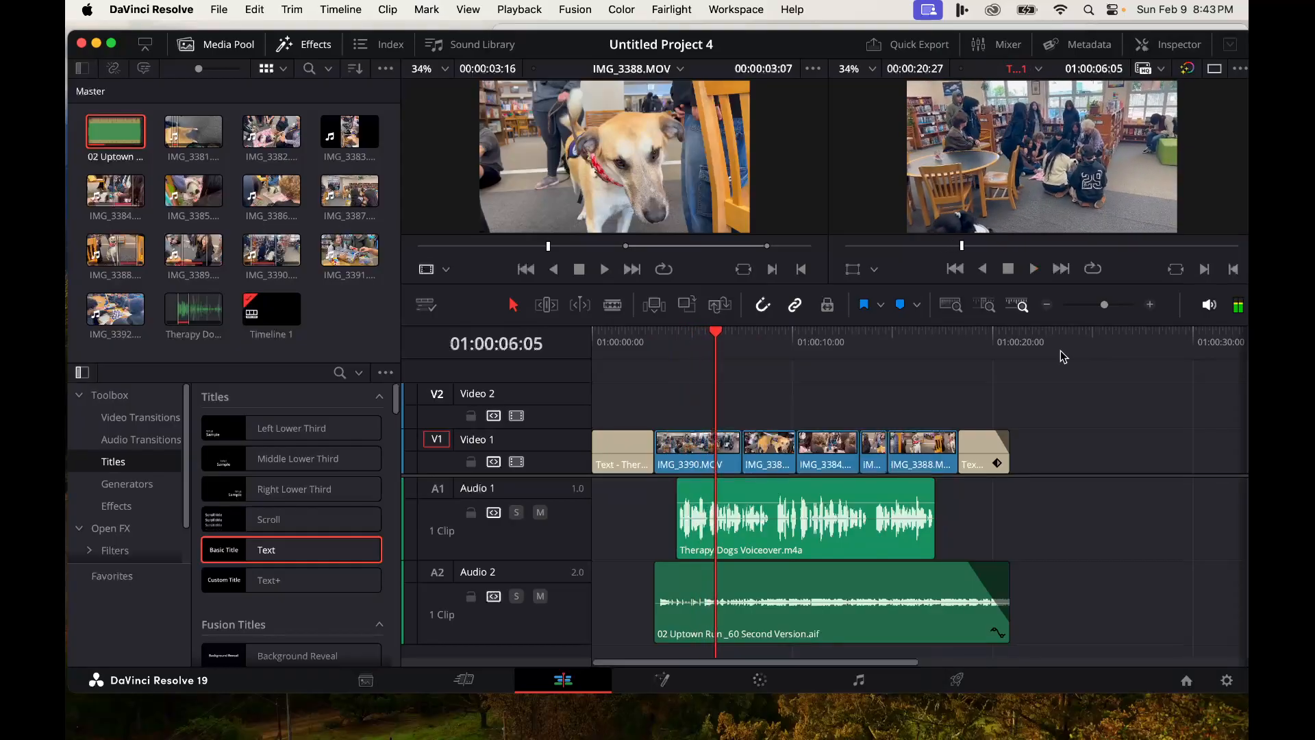
# - Move the music clip to start at the beginning of the timeline and extend its end to the credits' end
pyautogui.click(806, 587)
pyautogui.moveTo(806, 587); pyautogui.dragTo(745, 582)
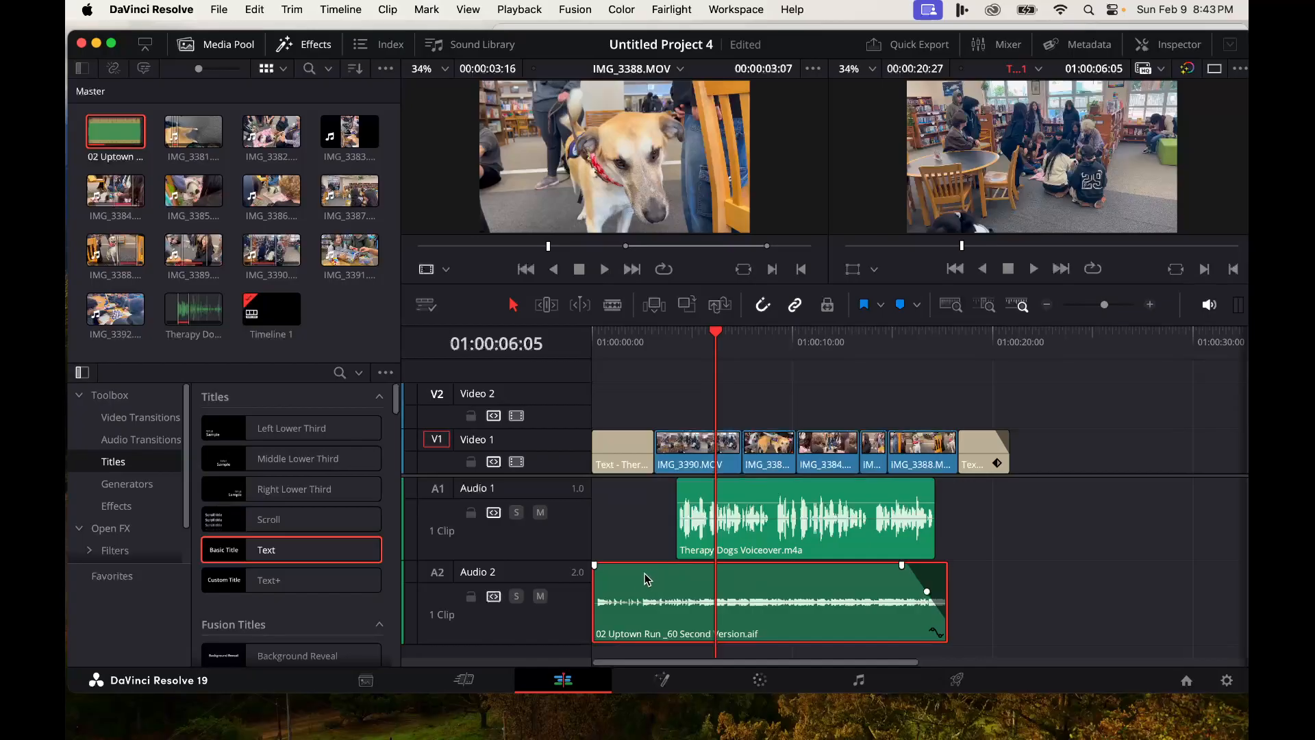
pyautogui.moveTo(940, 611); pyautogui.dragTo(1009, 610)
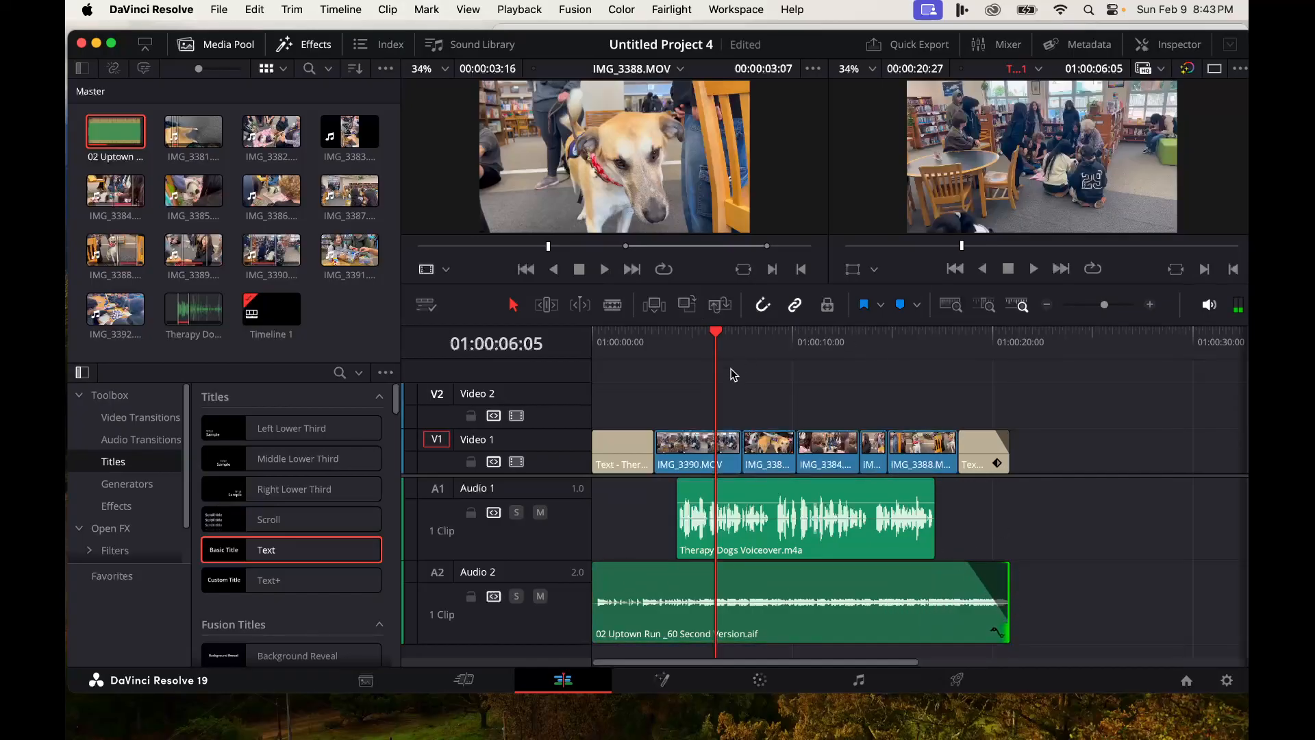
# - Add a short fade-in to the music clip and play the timeline from the start
pyautogui.moveTo(594, 566); pyautogui.dragTo(604, 565)
pyautogui.moveTo(716, 330); pyautogui.dragTo(548, 342)
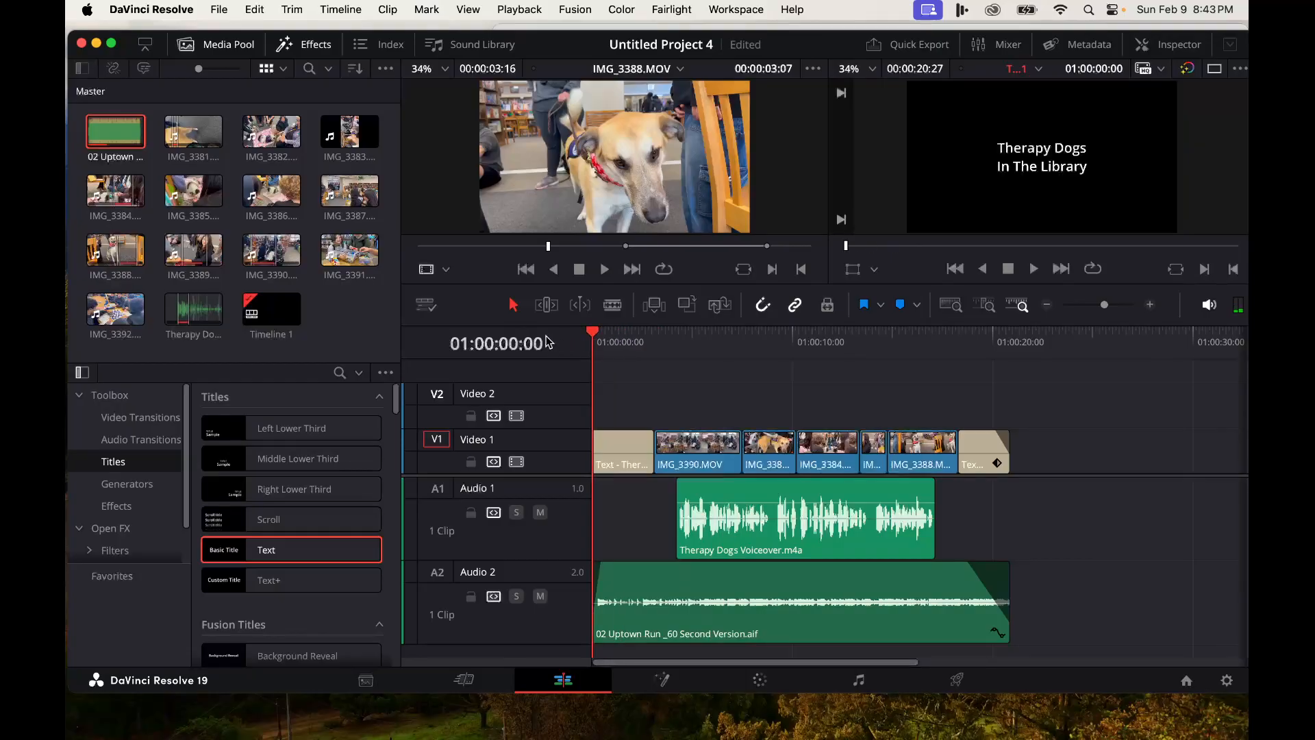
pyautogui.press('space')
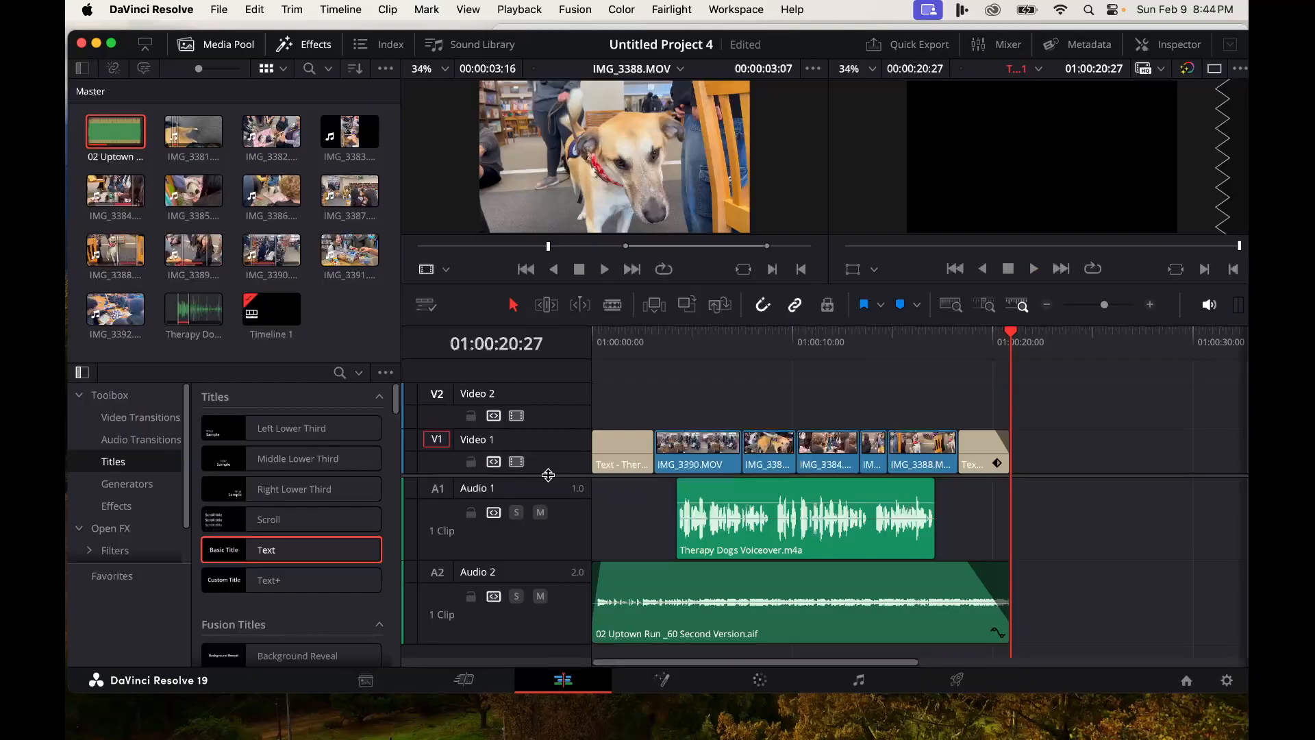
# - Raise the voiceover clip's volume slightly and play the timeline back
pyautogui.moveTo(737, 502); pyautogui.dragTo(733, 496)
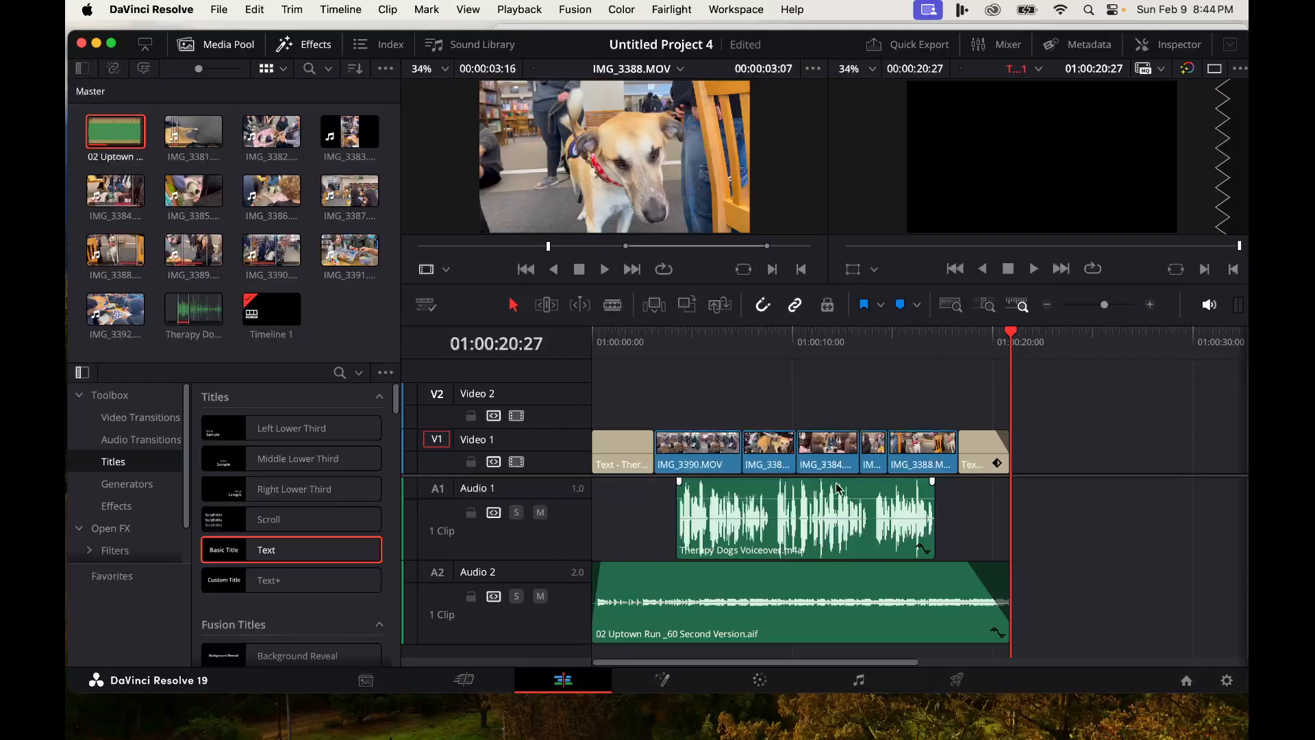
pyautogui.moveTo(1011, 336); pyautogui.dragTo(560, 356)
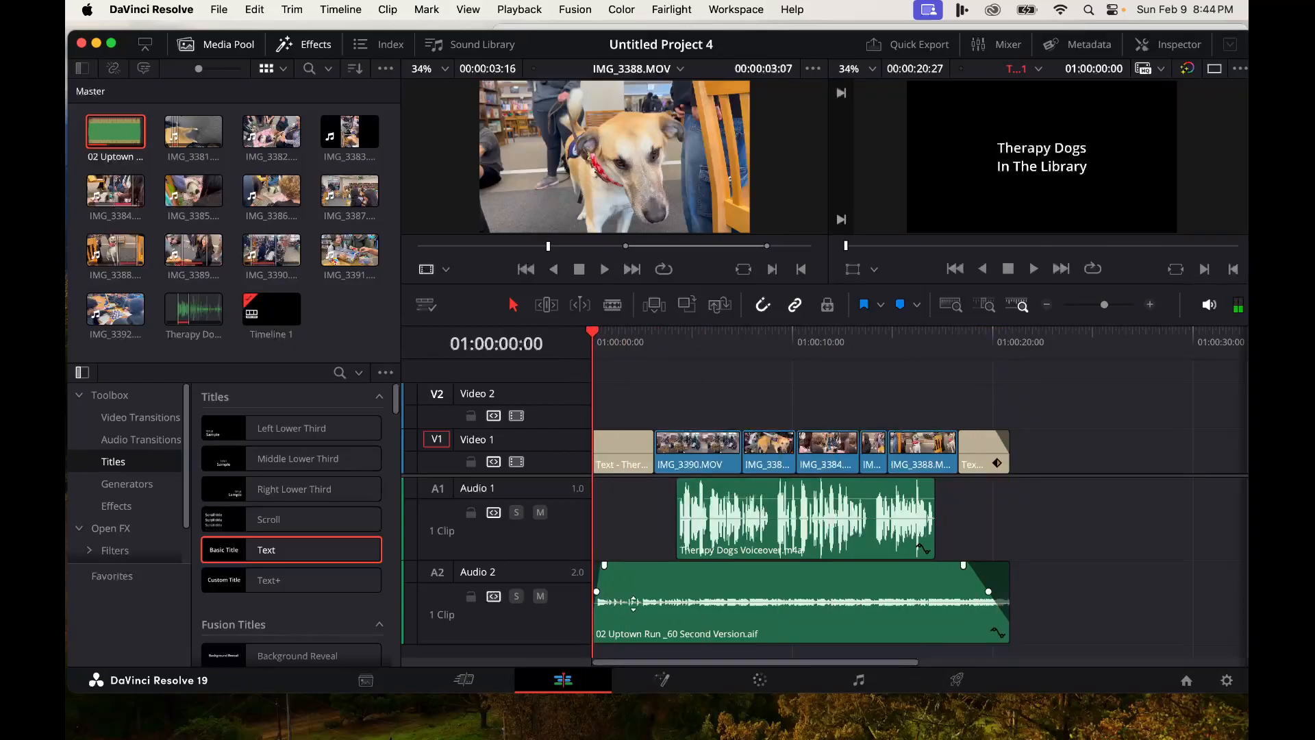
pyautogui.press('space')
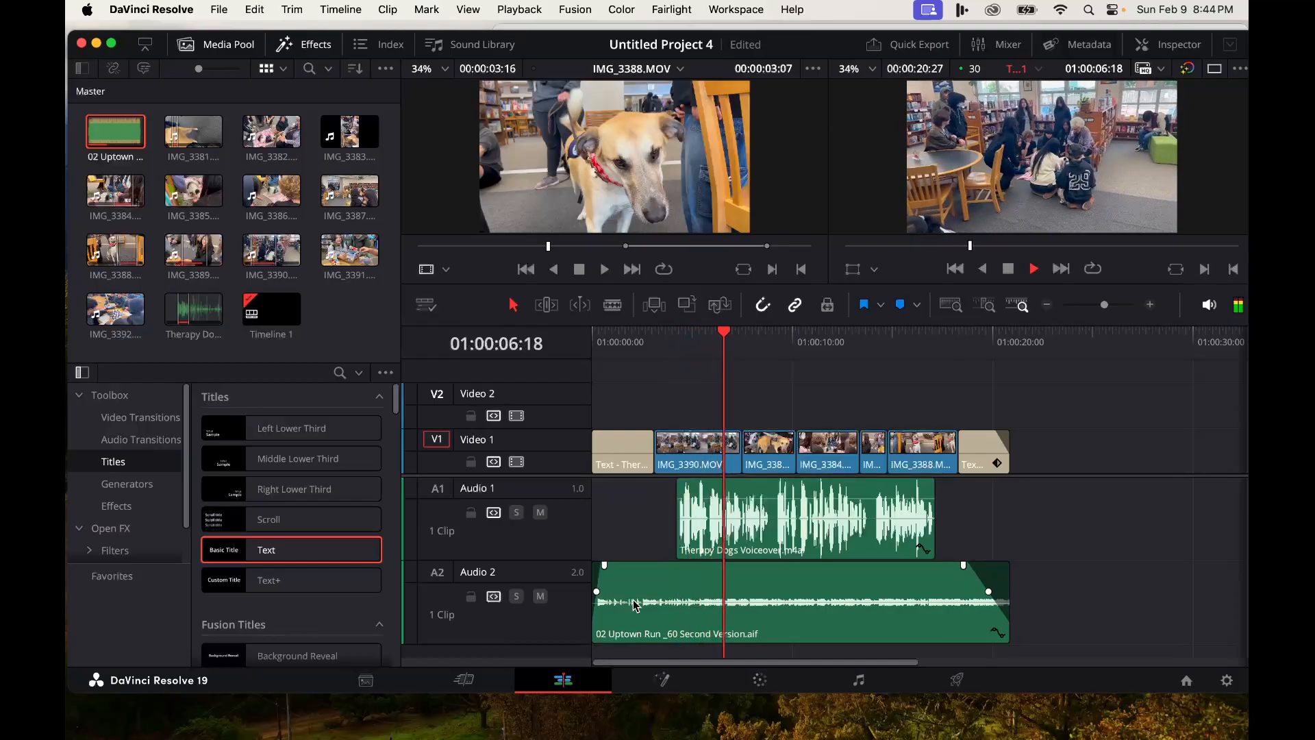
pyautogui.press('space')
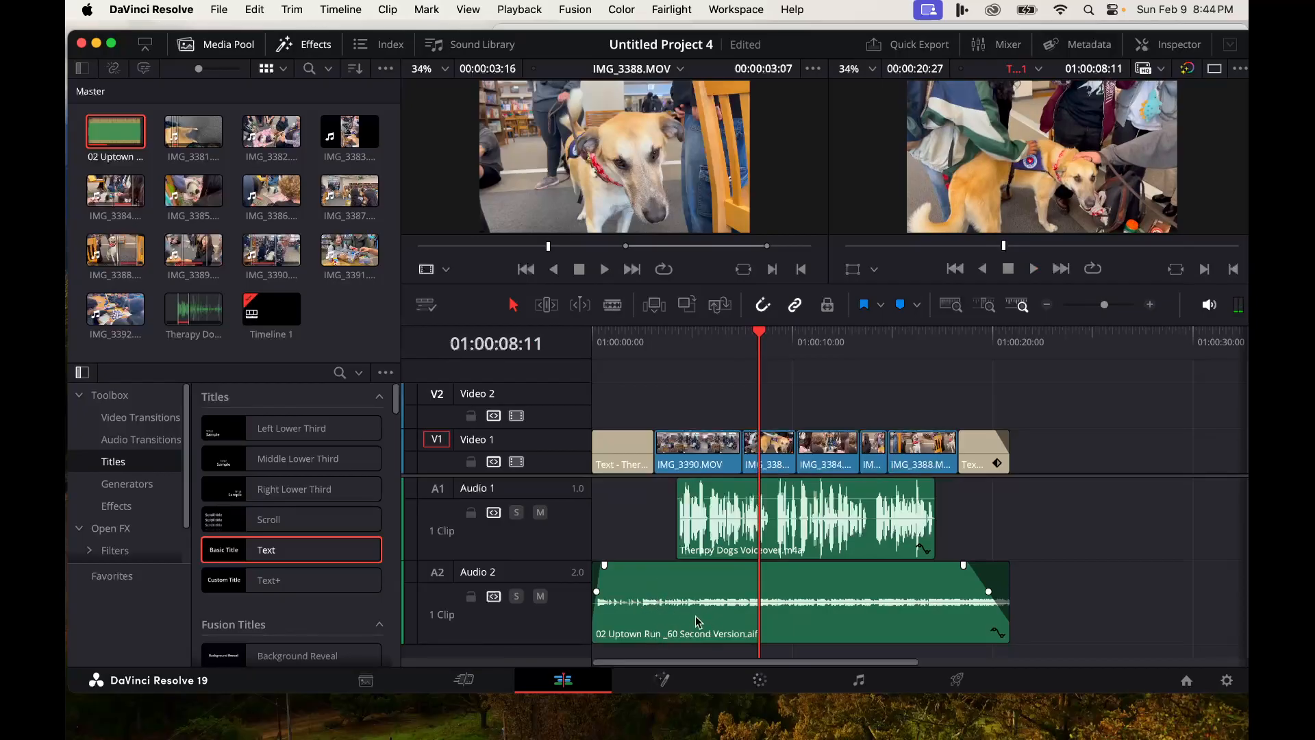
# - Keyframe the music volume so it plays louder over the opening before dropping under the voiceover
pyautogui.click(659, 600)
pyautogui.press('super+s')
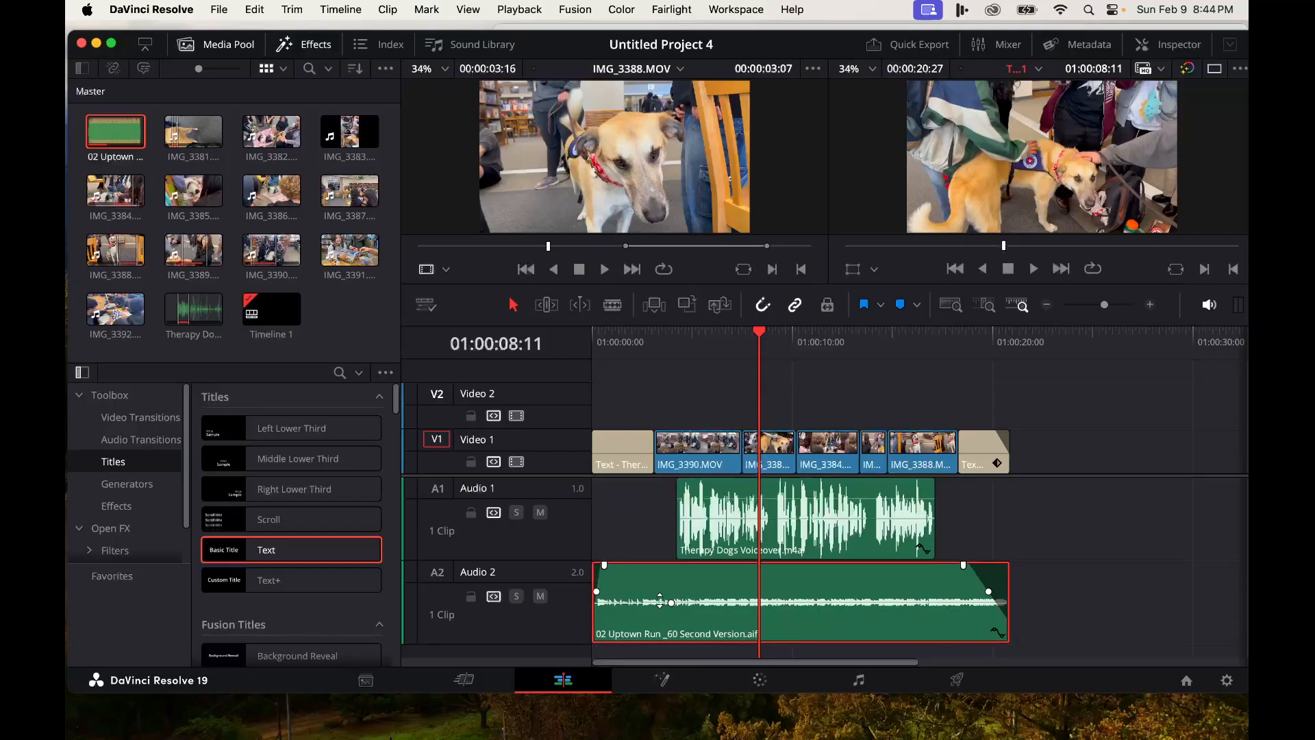
pyautogui.press('super+s')
pyautogui.moveTo(635, 601)
pyautogui.moveTo(635, 601); pyautogui.dragTo(679, 602)
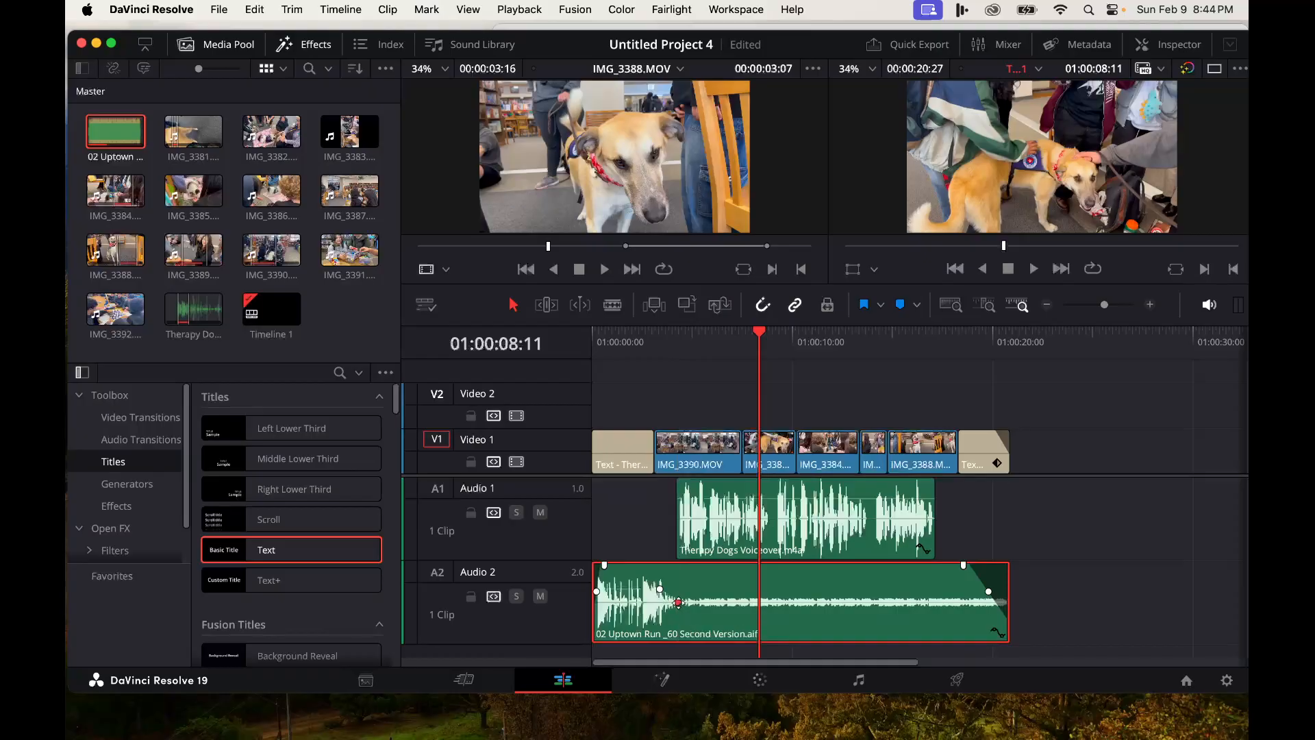
pyautogui.press('super+s')
# - Add music volume keyframes where the voiceover ends and raise the music level for the closing section
pyautogui.keyDown('alt'); pyautogui.click(936, 602); pyautogui.keyUp('alt')
pyautogui.keyDown('alt'); pyautogui.click(944, 602); pyautogui.keyUp('alt')
pyautogui.moveTo(945, 602); pyautogui.dragTo(950, 593)
pyautogui.moveTo(761, 341); pyautogui.dragTo(569, 343)
pyautogui.press('space')
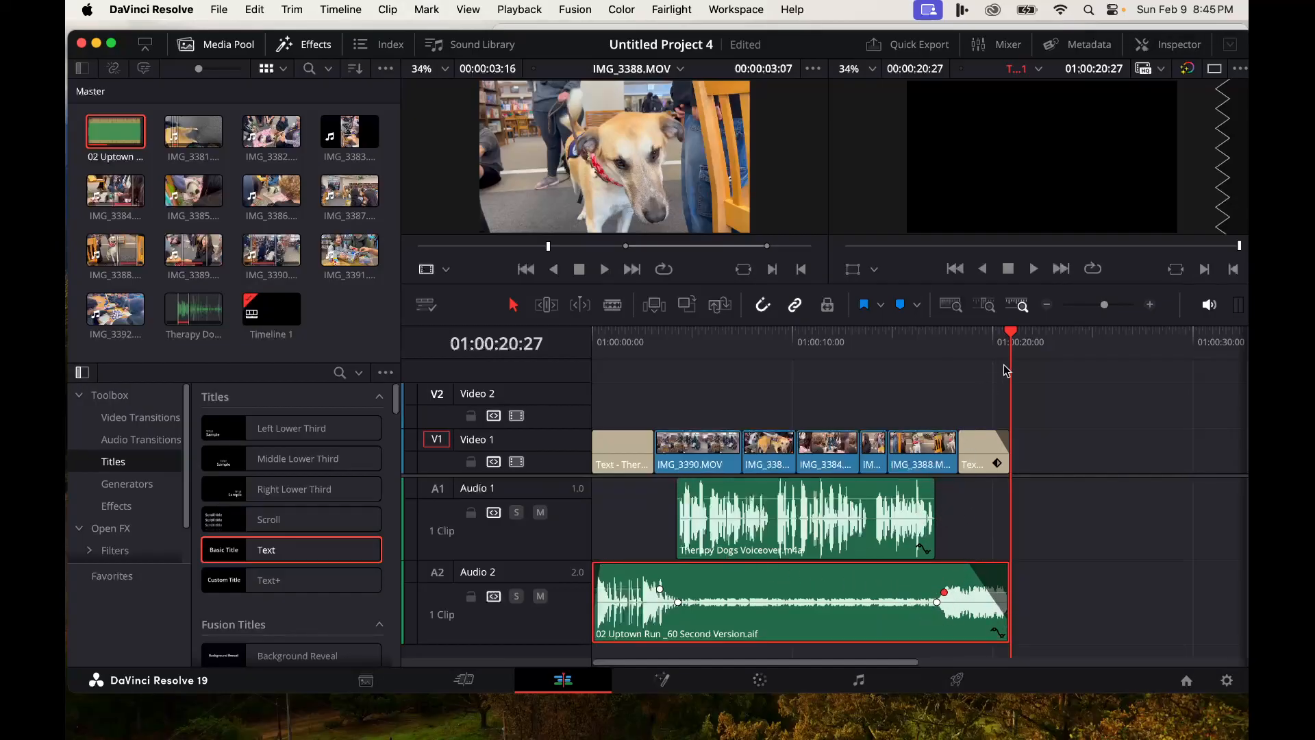
# - Return the playhead to the start of the timeline, select the music's opening volume keyframe, and save the project
pyautogui.moveTo(1011, 336); pyautogui.dragTo(565, 369)
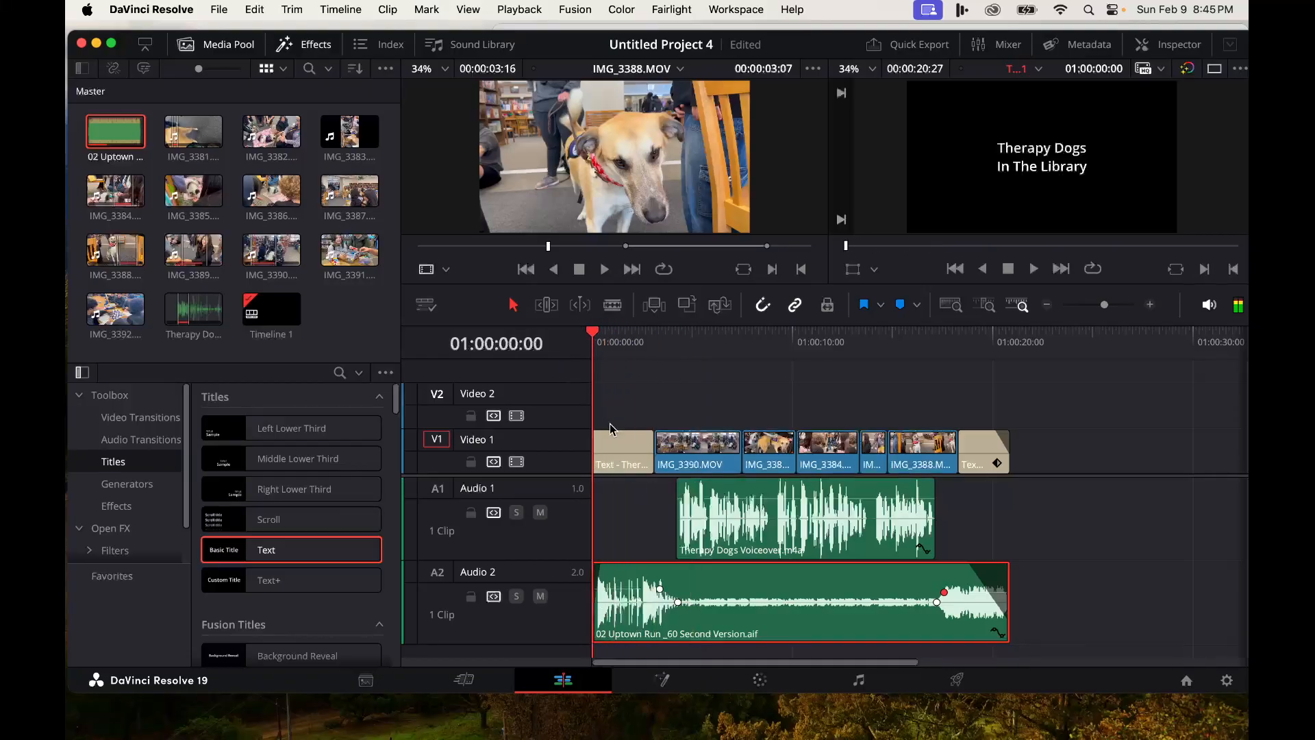
pyautogui.click(624, 586)
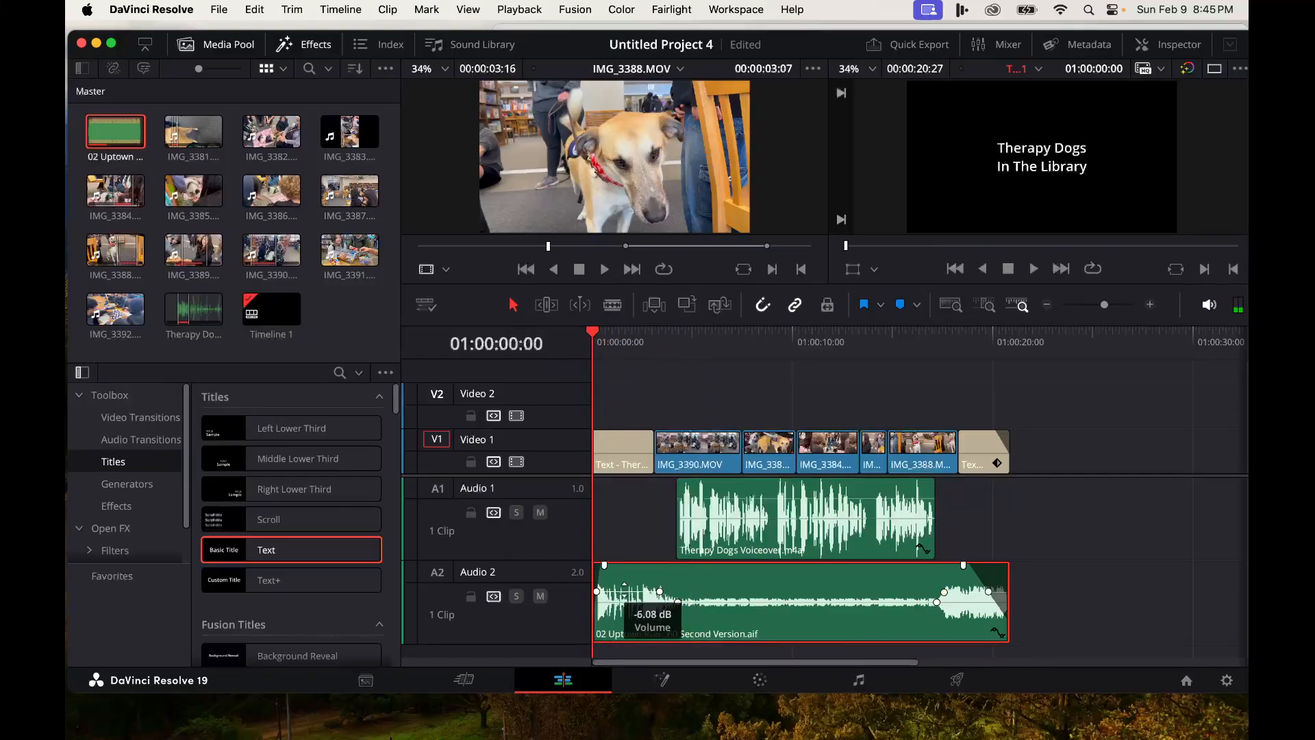
pyautogui.moveTo(624, 589); pyautogui.dragTo(624, 589)
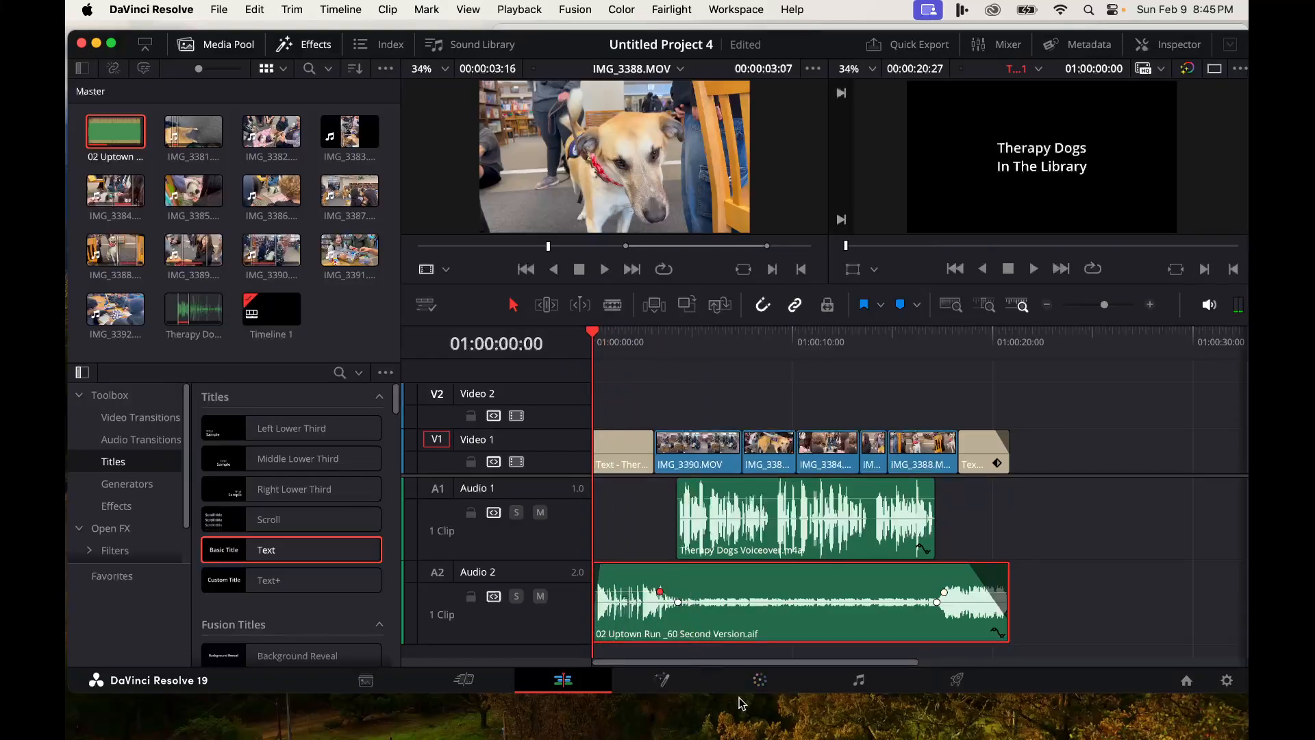
pyautogui.press('super+s')
# - Quick Export the timeline with the H.264 Master preset, saving it to the Desktop as Therapy dogss
pyautogui.click(917, 45)
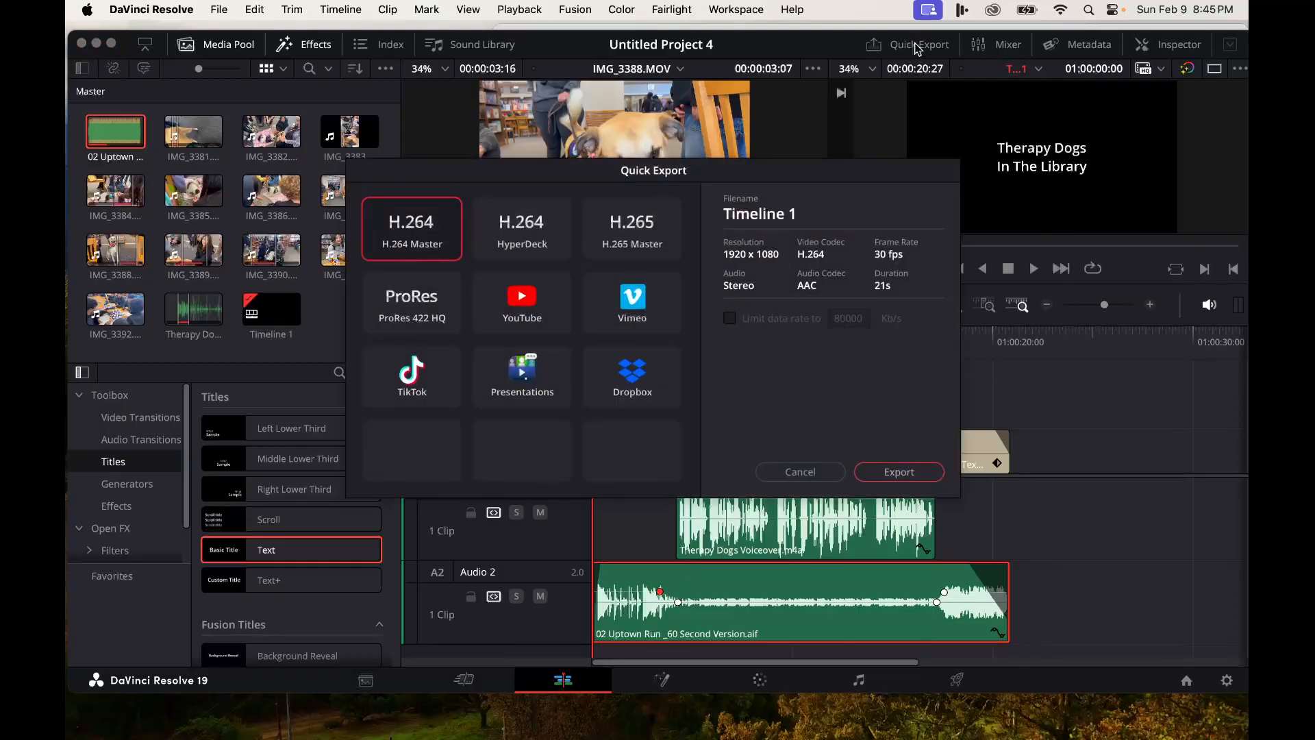
pyautogui.click(905, 472)
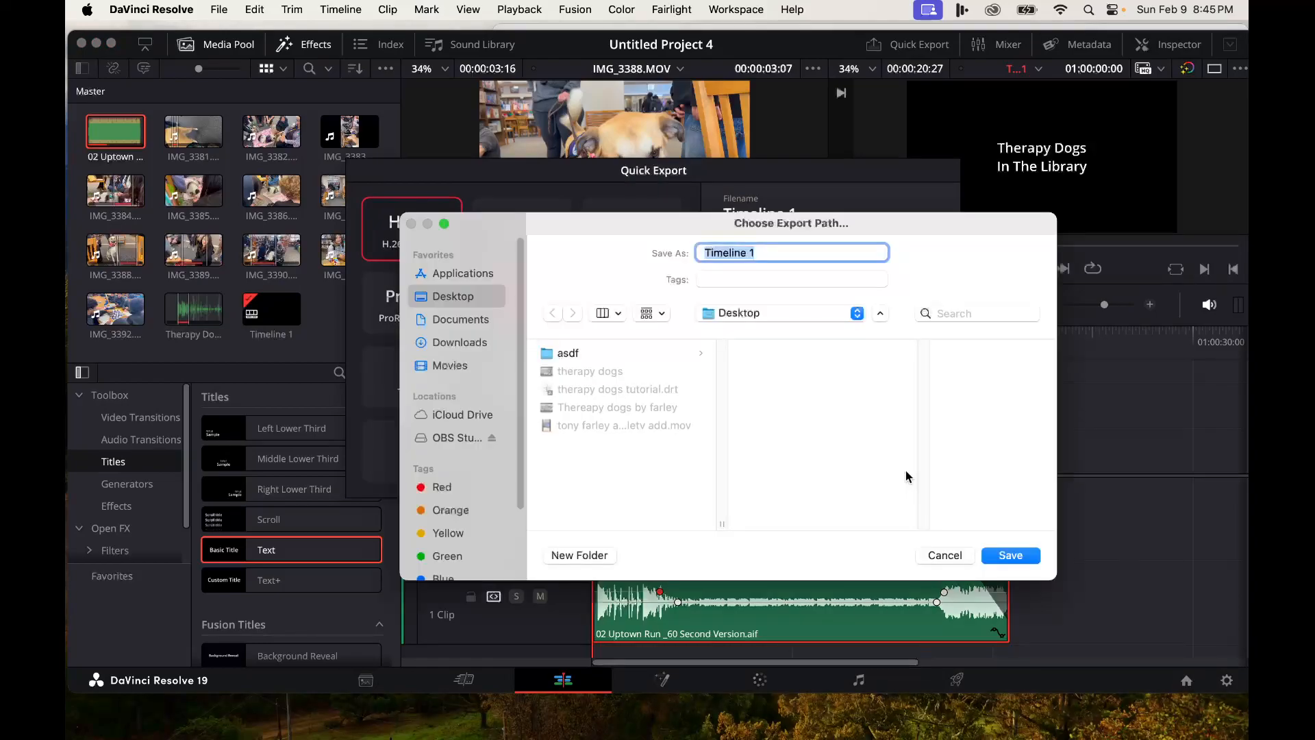
pyautogui.write('Therapy dogss')
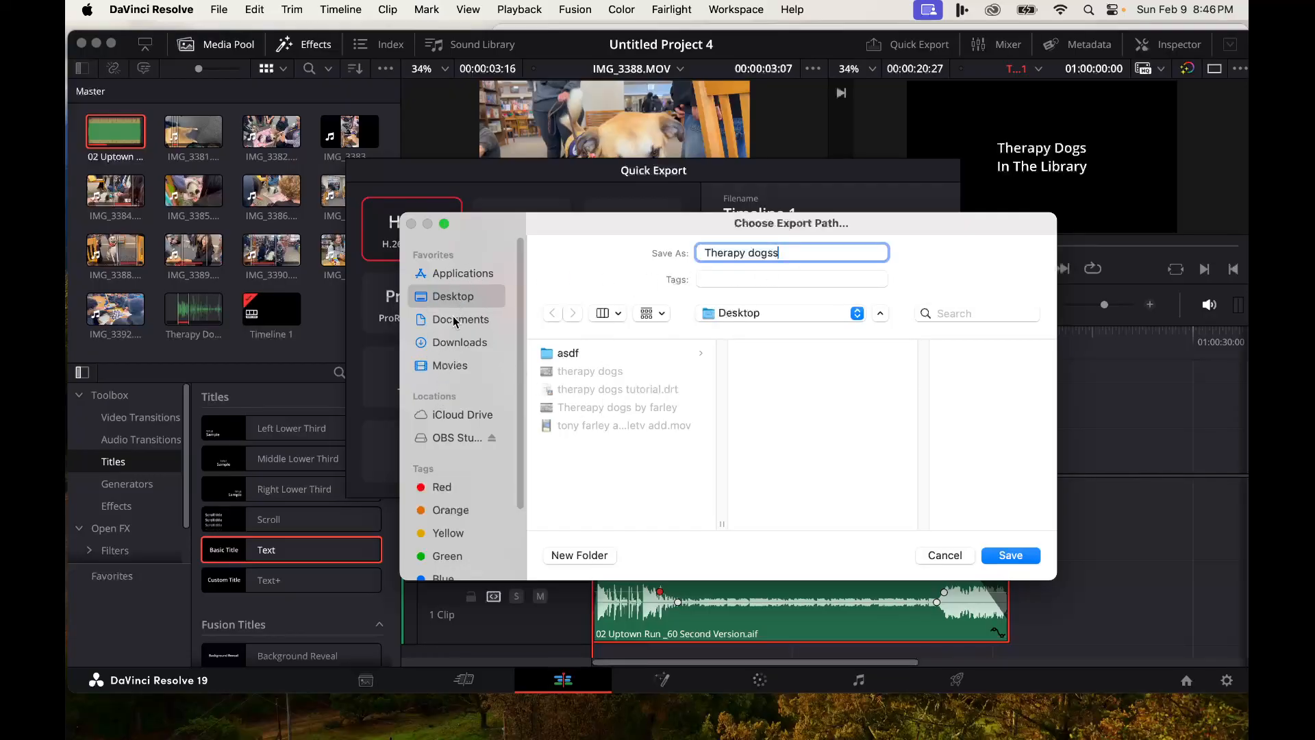
pyautogui.click(455, 343)
pyautogui.click(458, 320)
pyautogui.click(460, 296)
pyautogui.click(1011, 555)
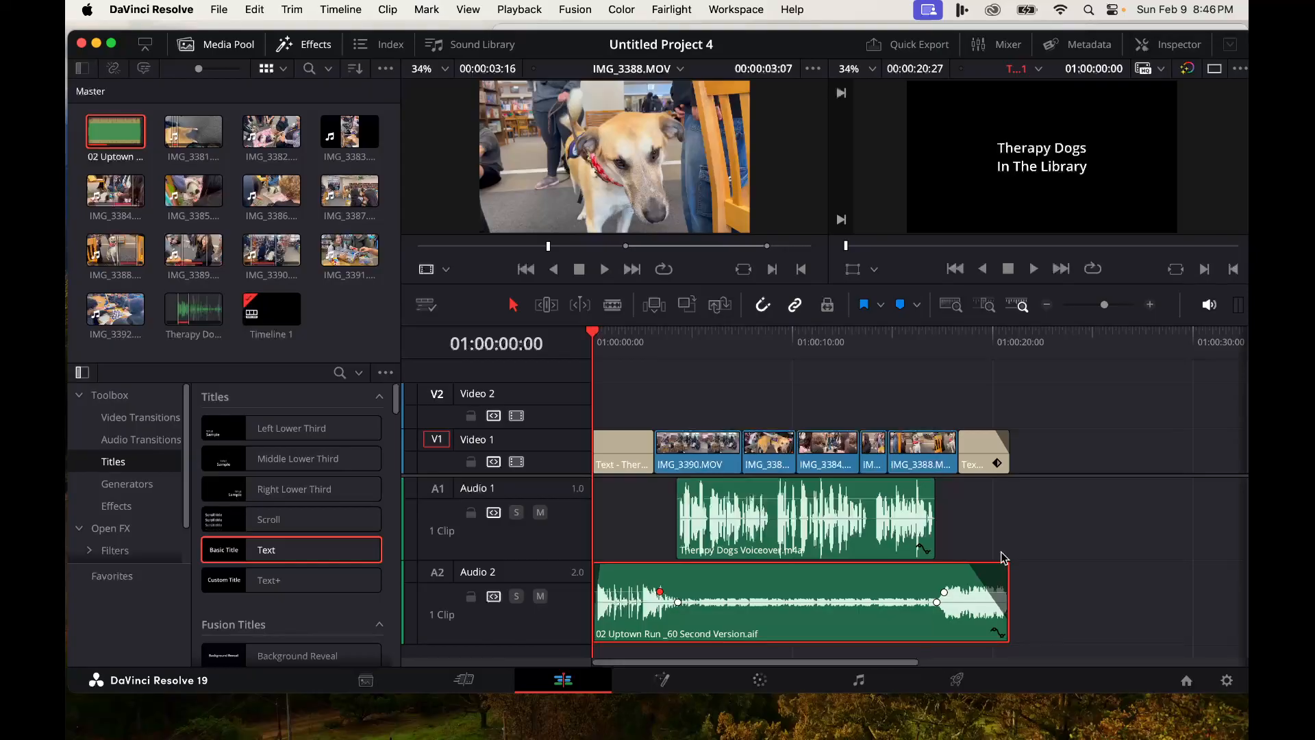
# - Switch to QuickTime Player to review the exported video
pyautogui.moveTo(719, 732)
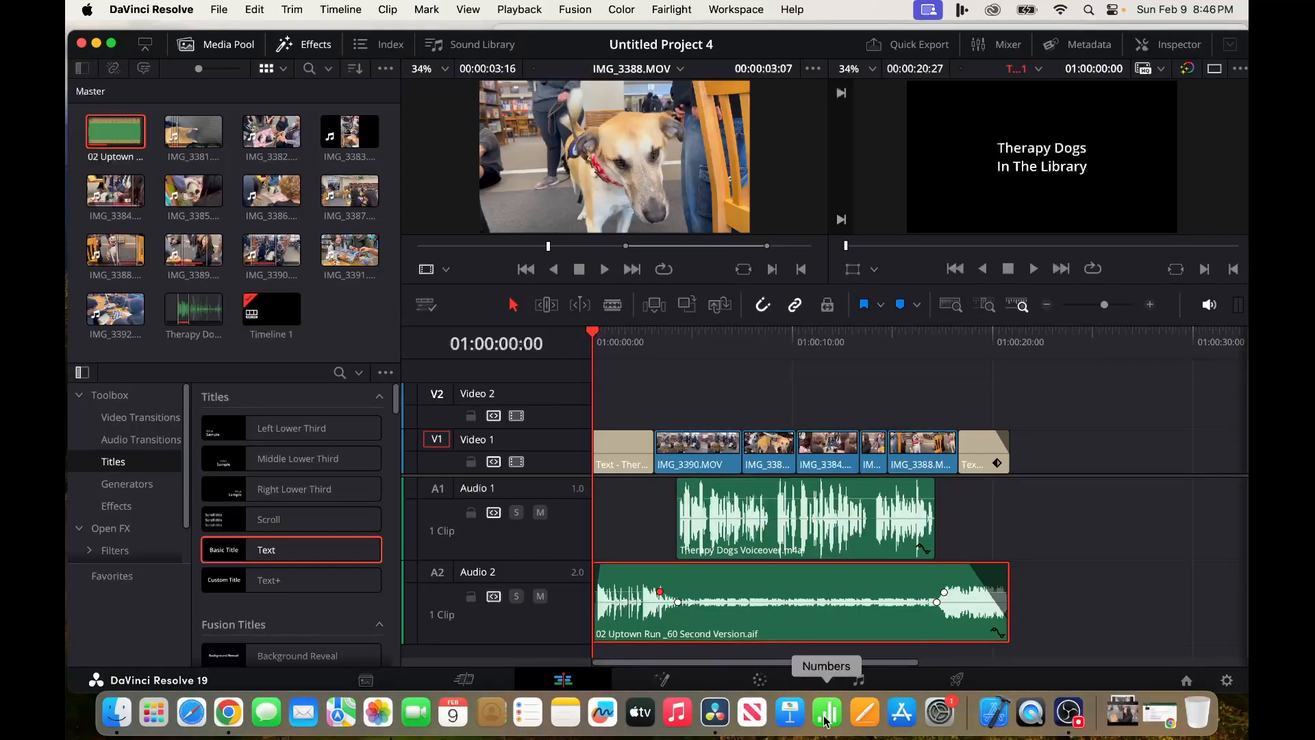
pyautogui.click(1076, 727)
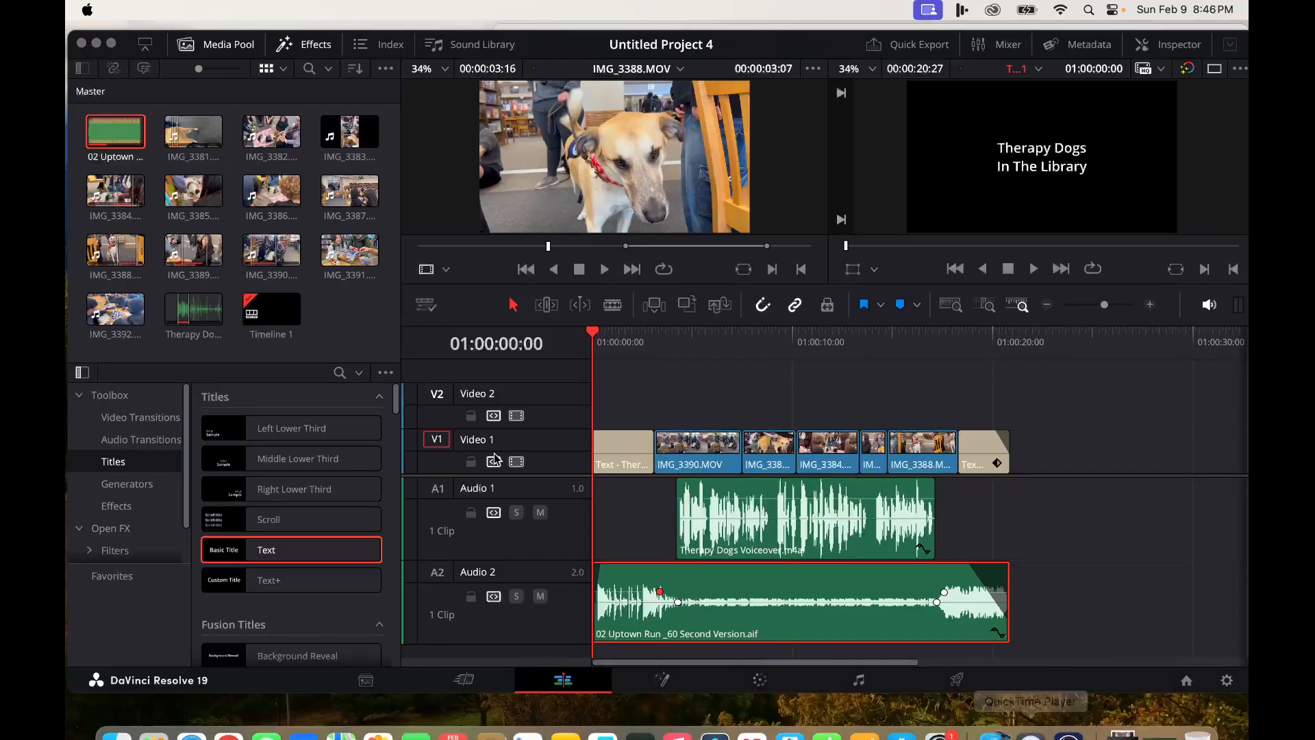